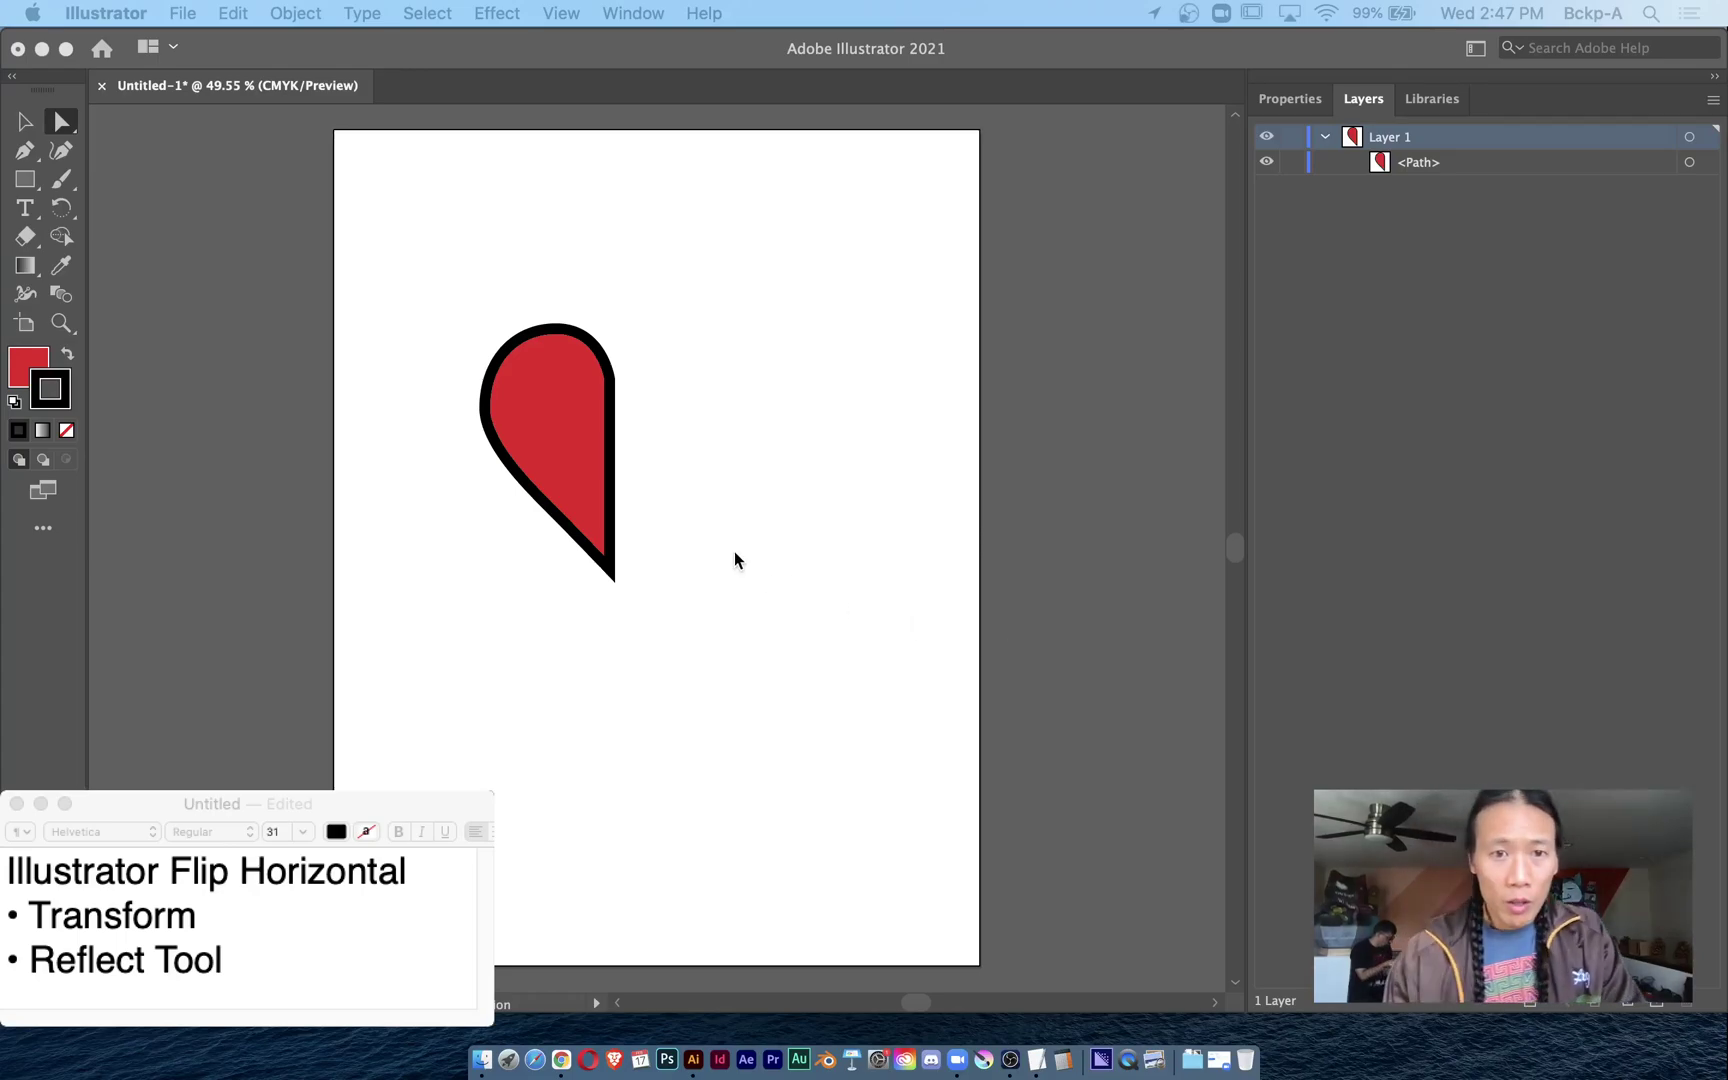
Select the red half-heart and drag it slightly higher on the artboard.
{"action": "left_click", "coordinate": [570, 412]}
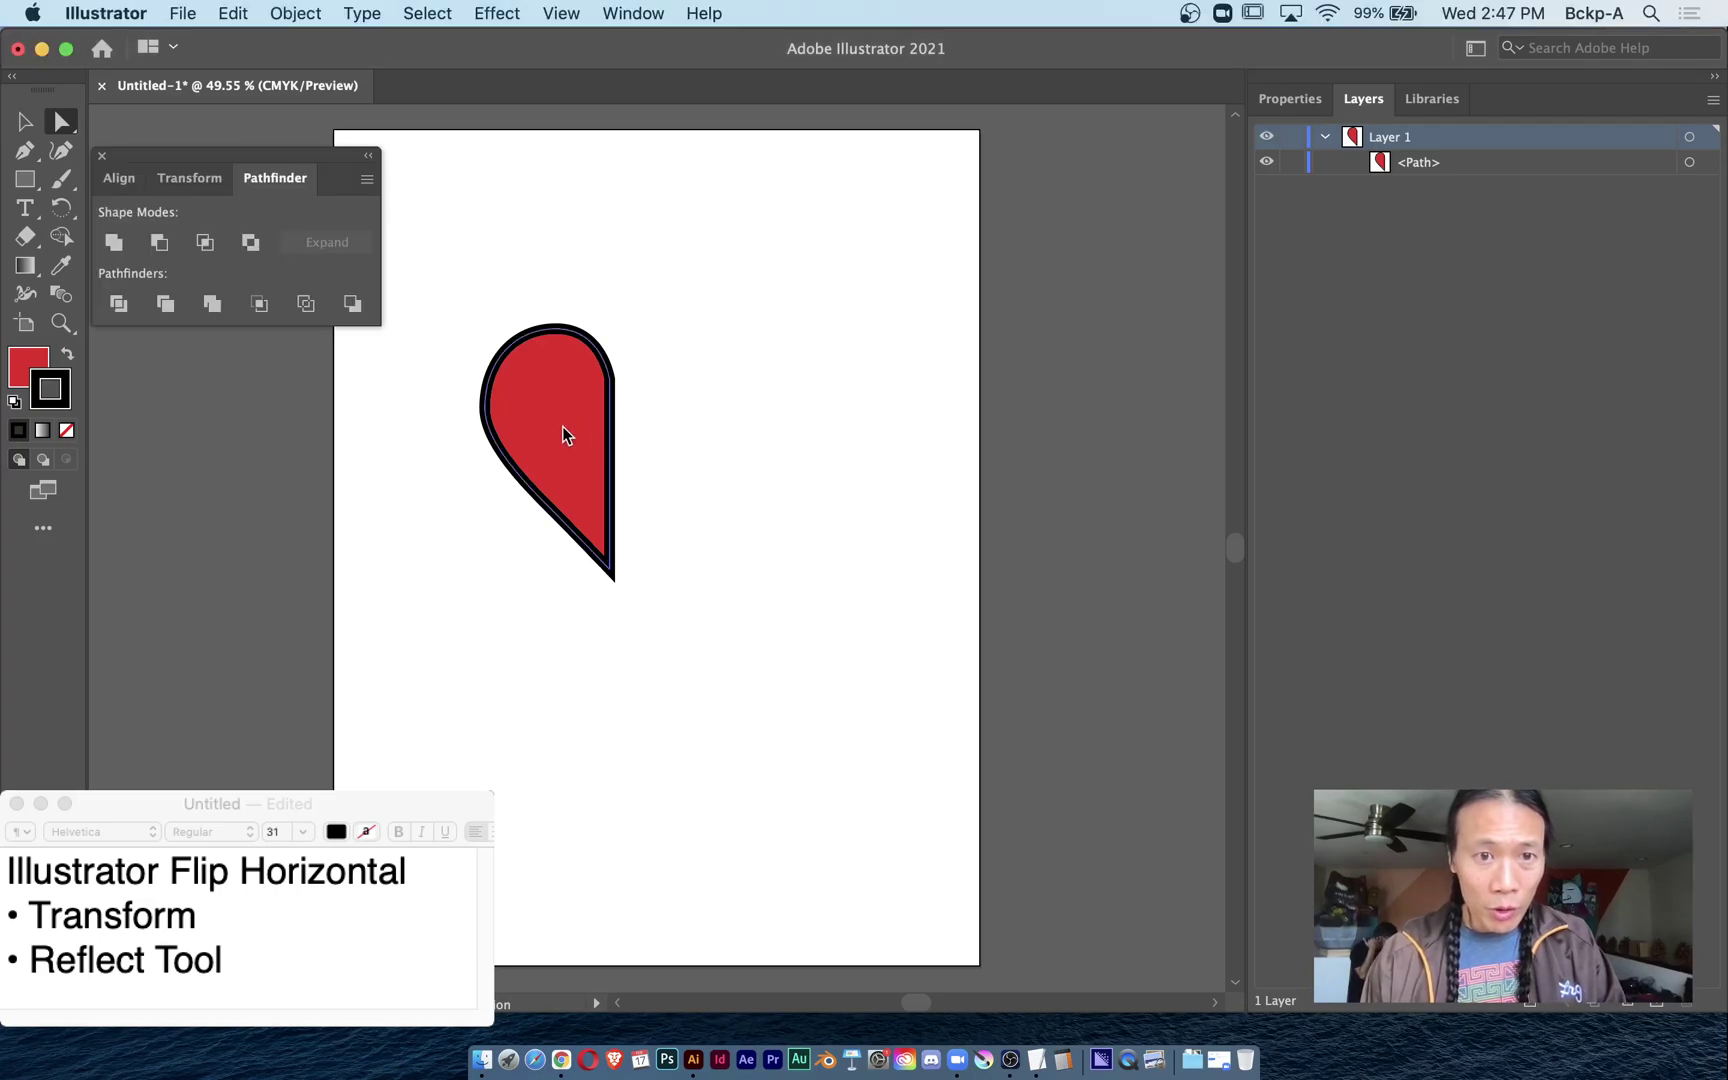
{"action": "left_click_drag", "start_coordinate": [579, 400], "coordinate": [590, 400]}
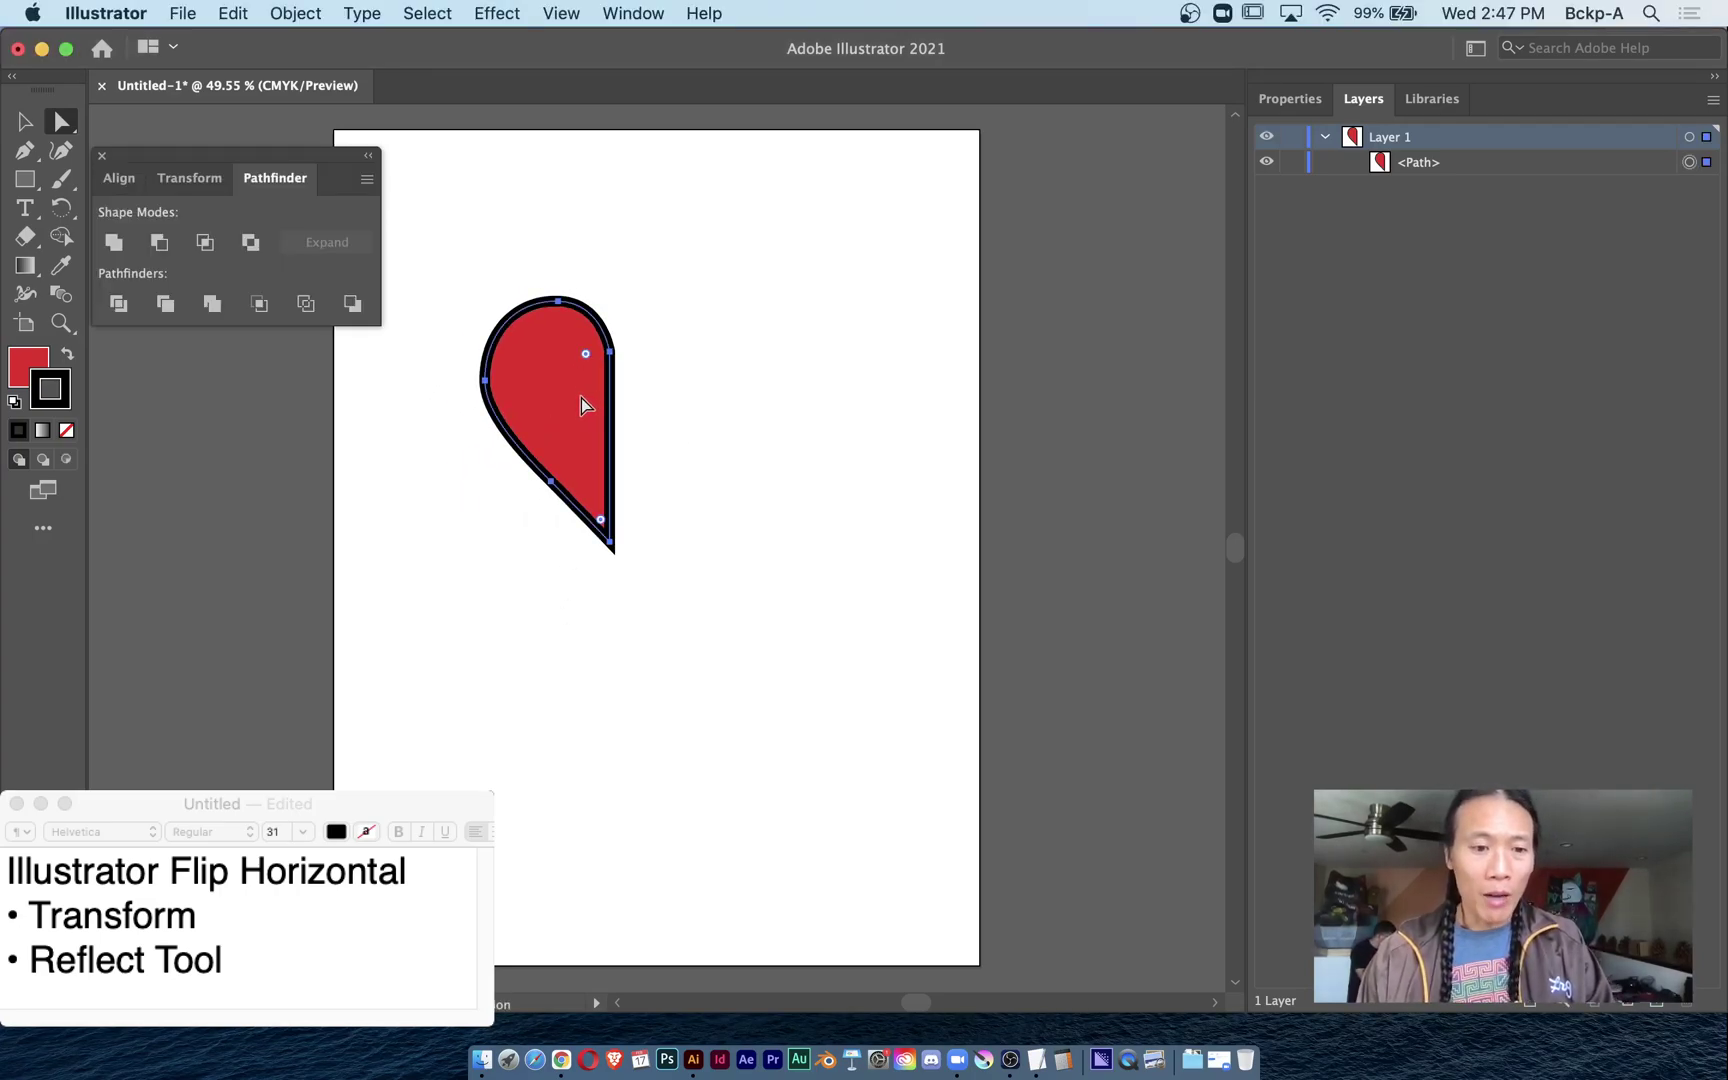
{"action": "left_click_drag", "start_coordinate": [580, 399], "coordinate": [571, 414]}
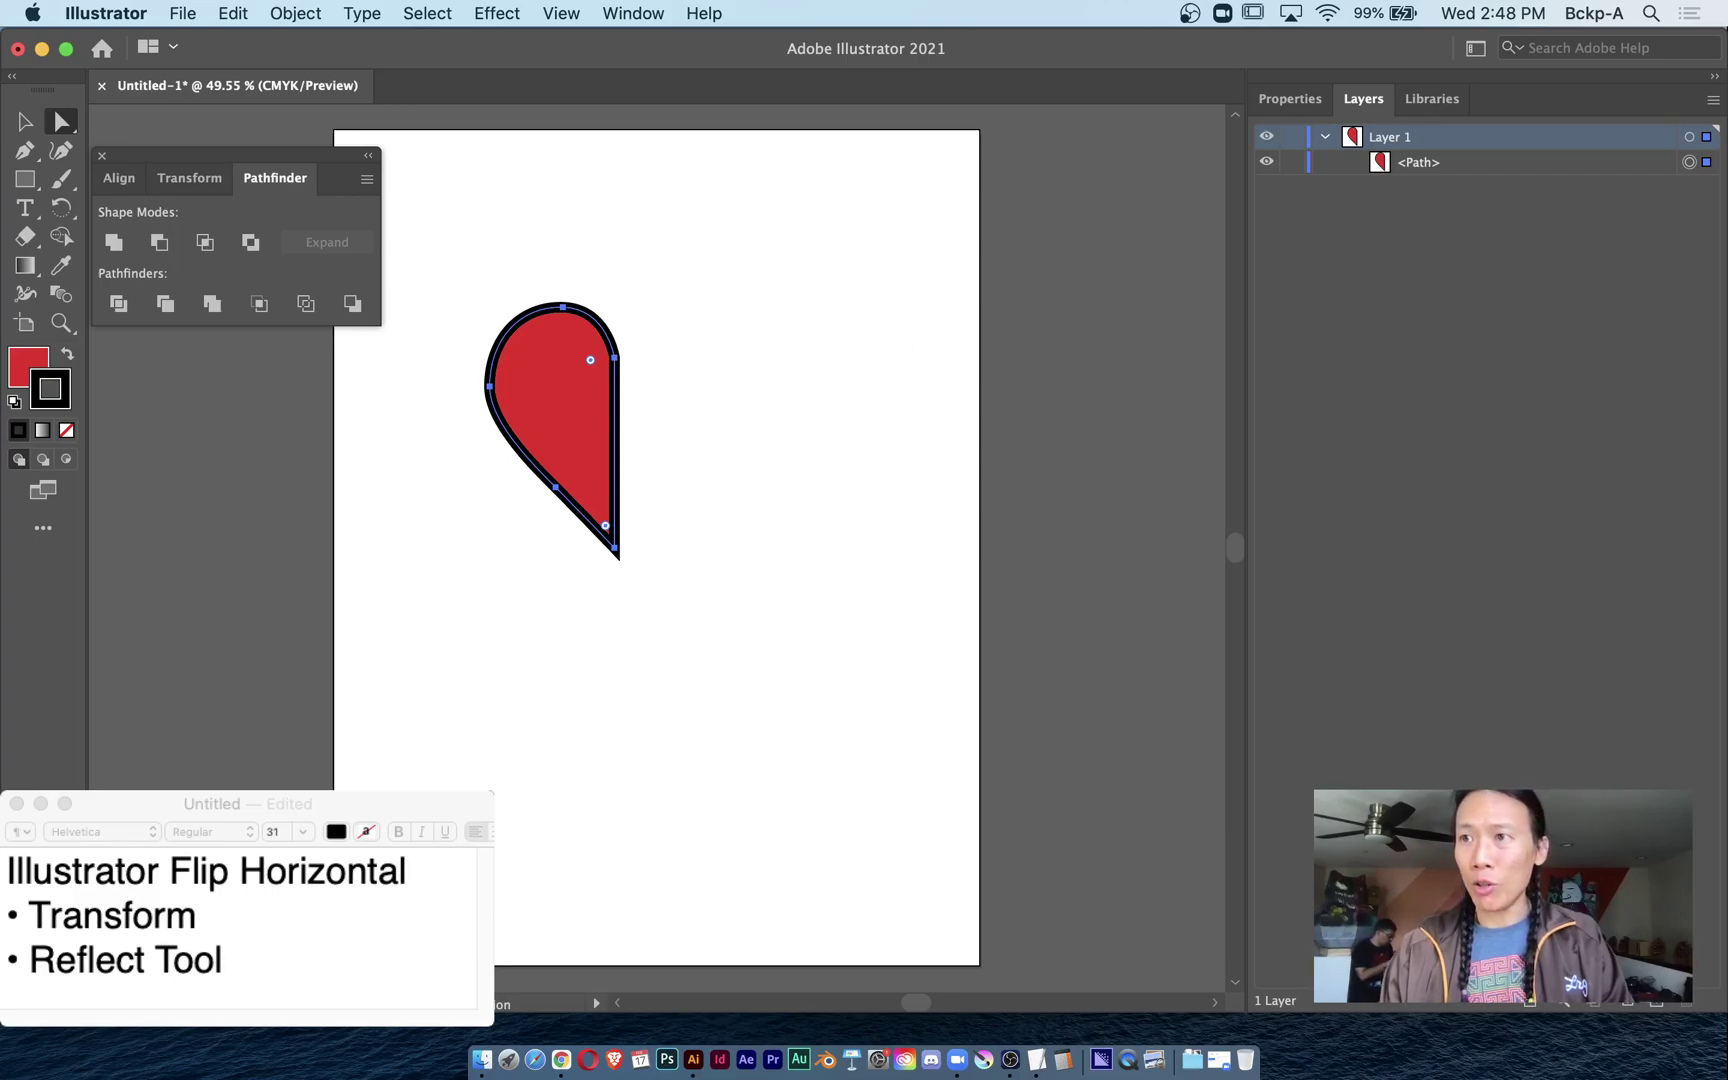
Replace the Reflect Tool note line with a new bullet '• CMD C, CMD F'.
{"action": "key", "text": "super+Tab"}
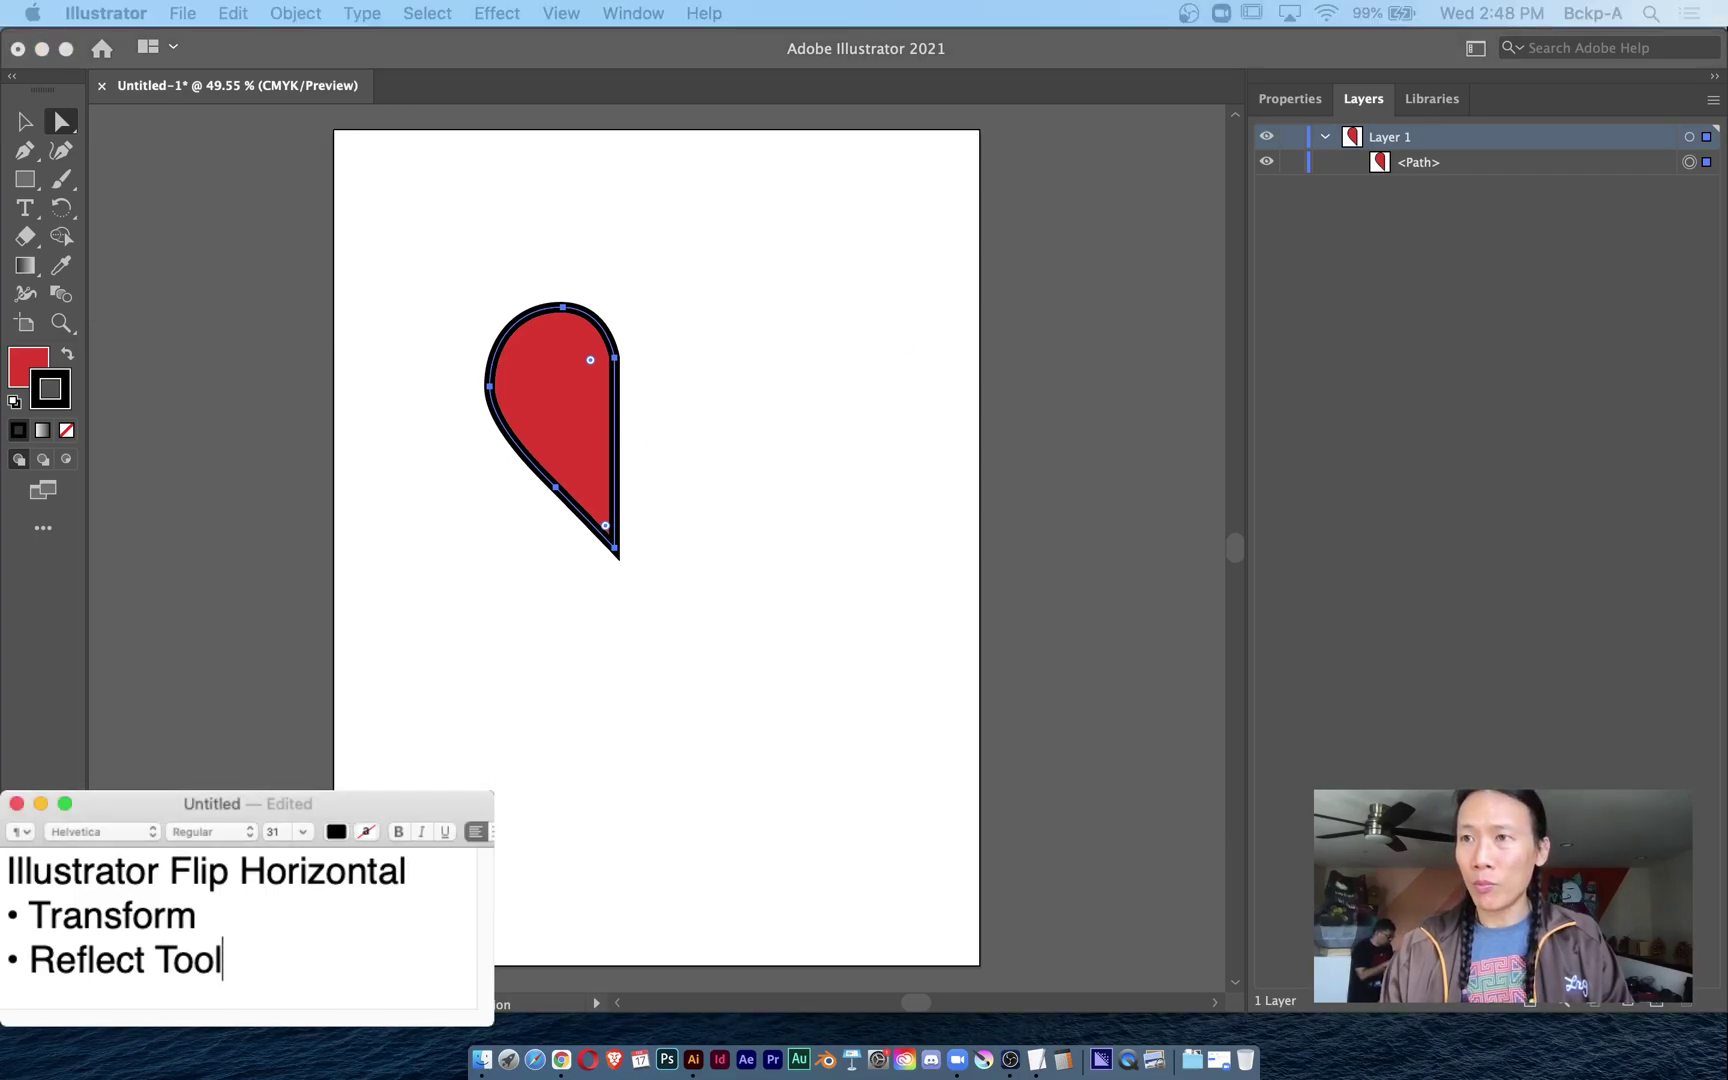
{"action": "key", "text": "Return"}
{"action": "key", "text": "Return"}
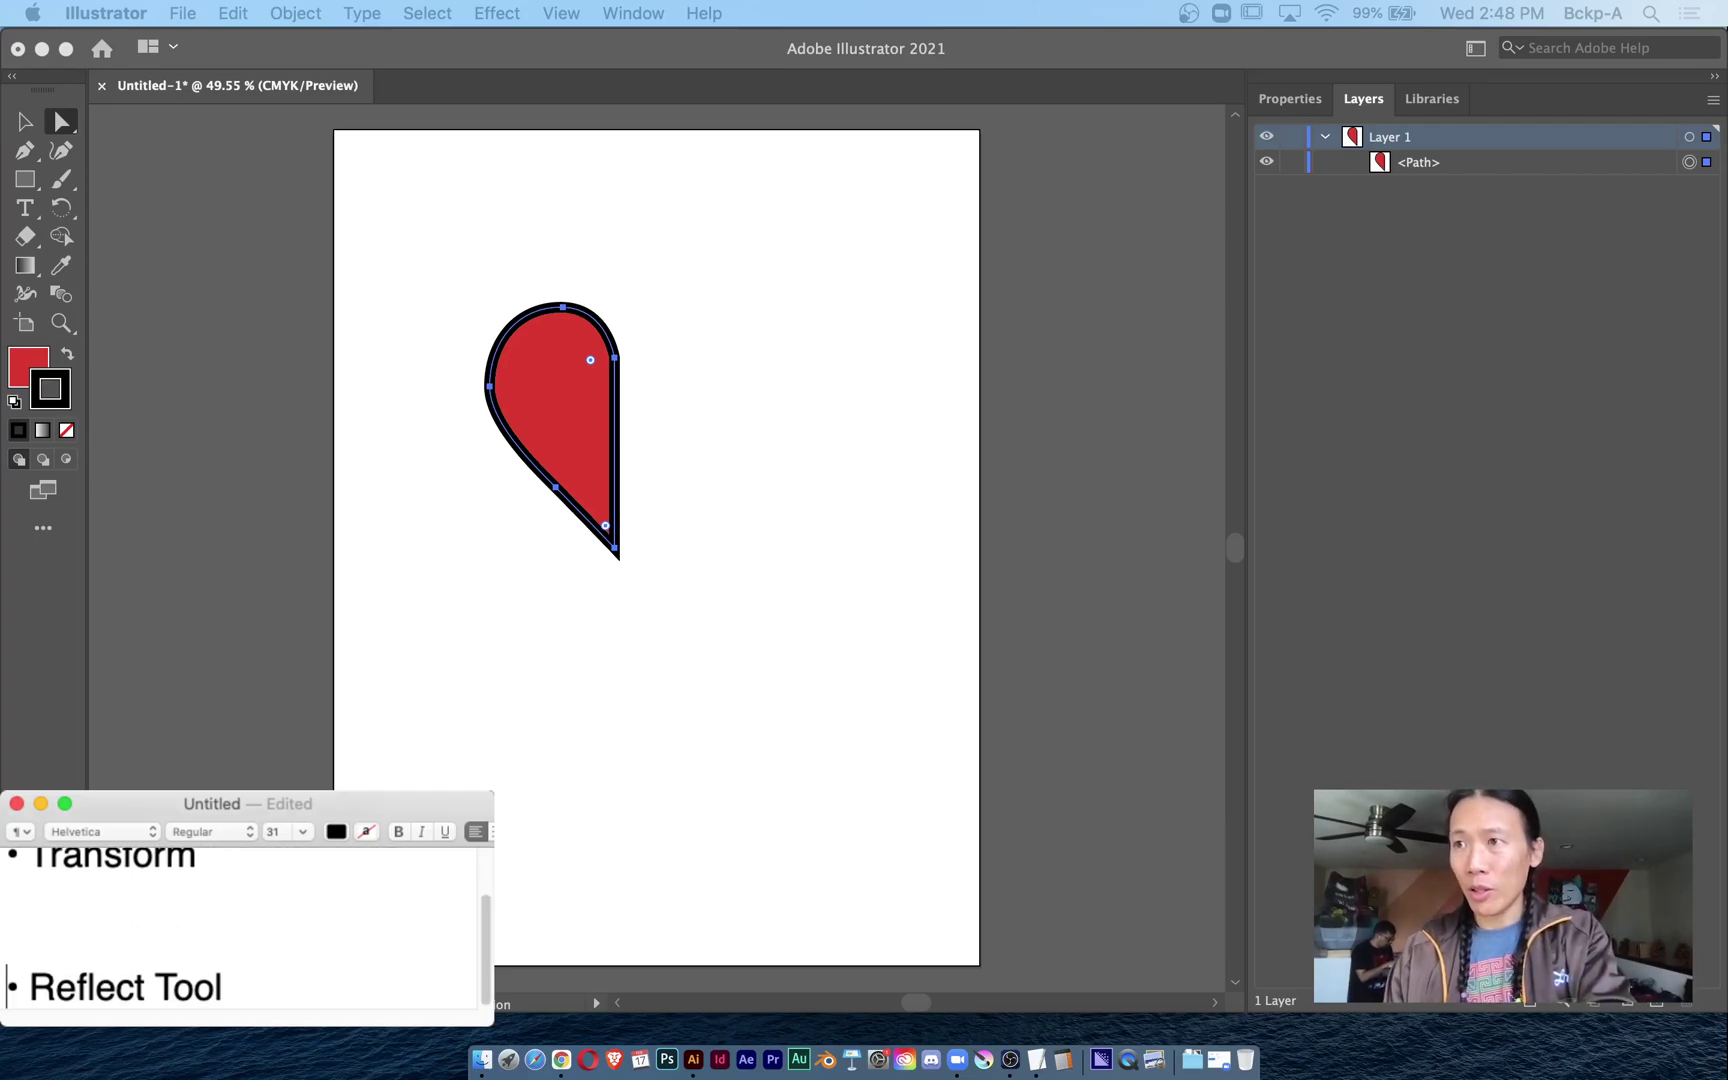
{"action": "scroll", "coordinate": [243, 925], "scroll_direction": "up", "scroll_amount": 3}
{"action": "left_click", "coordinate": [520, 348]}
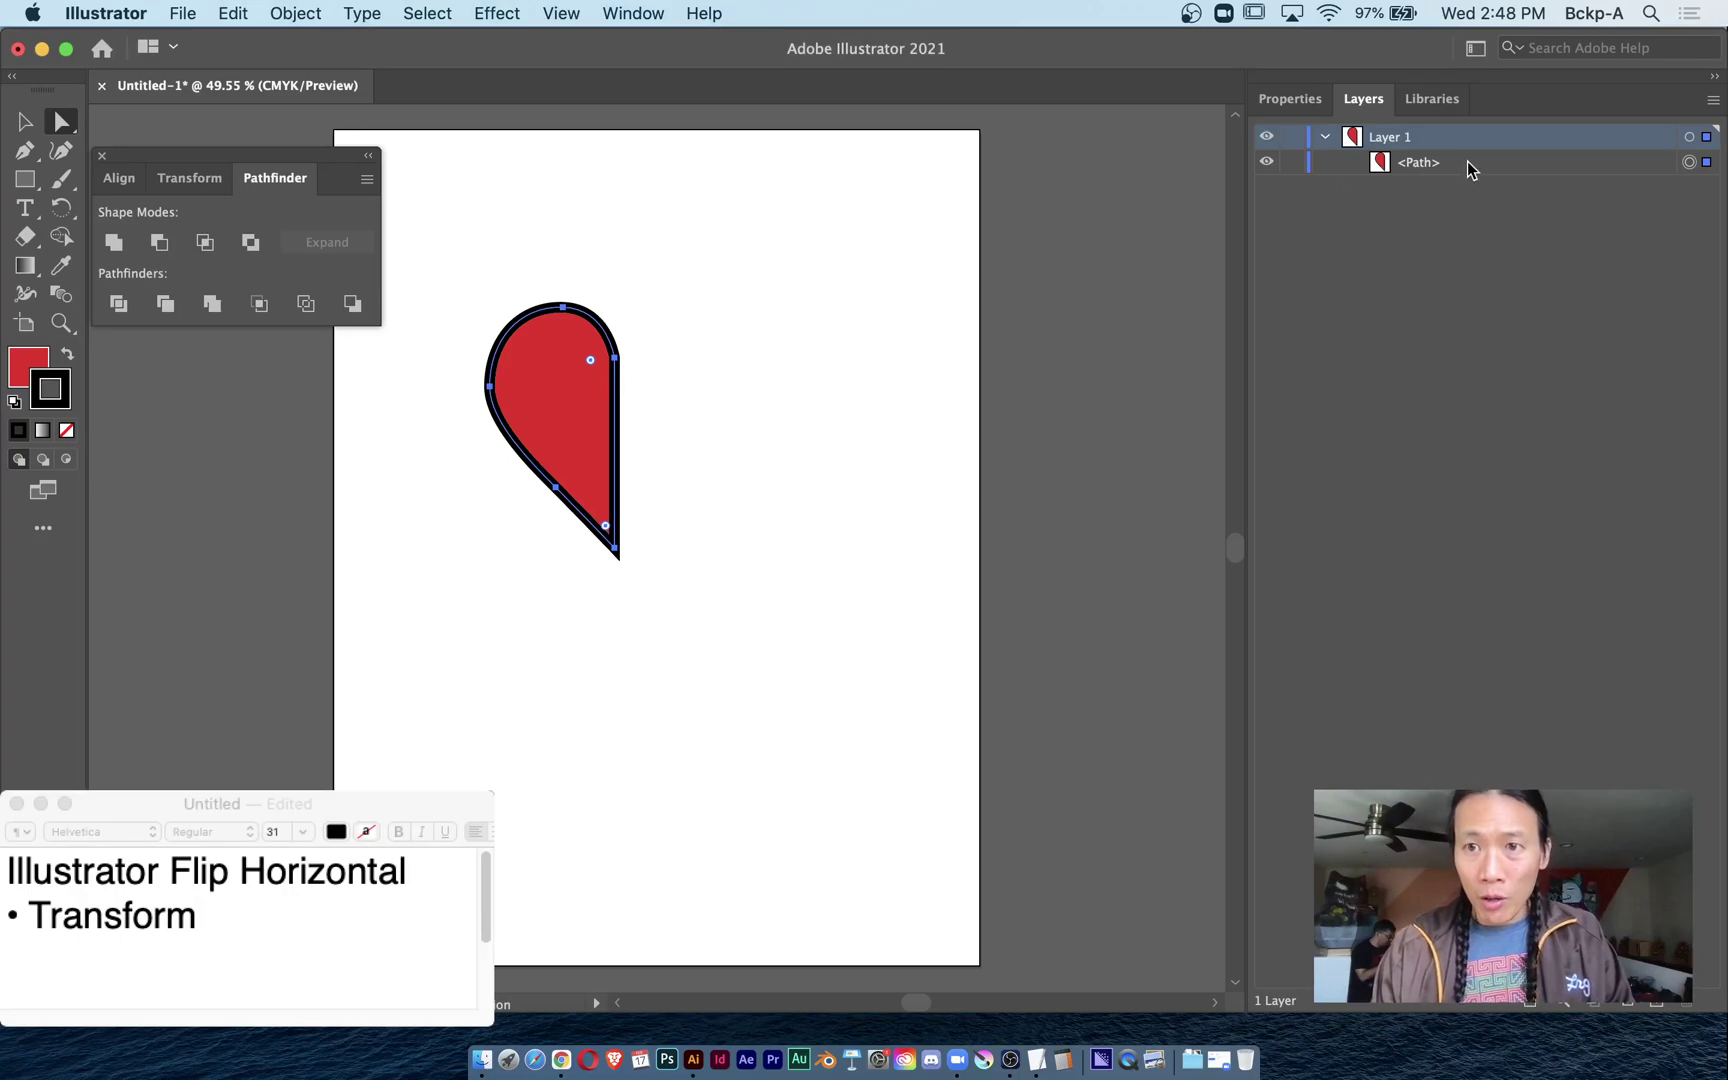
{"action": "key", "text": "super+Tab"}
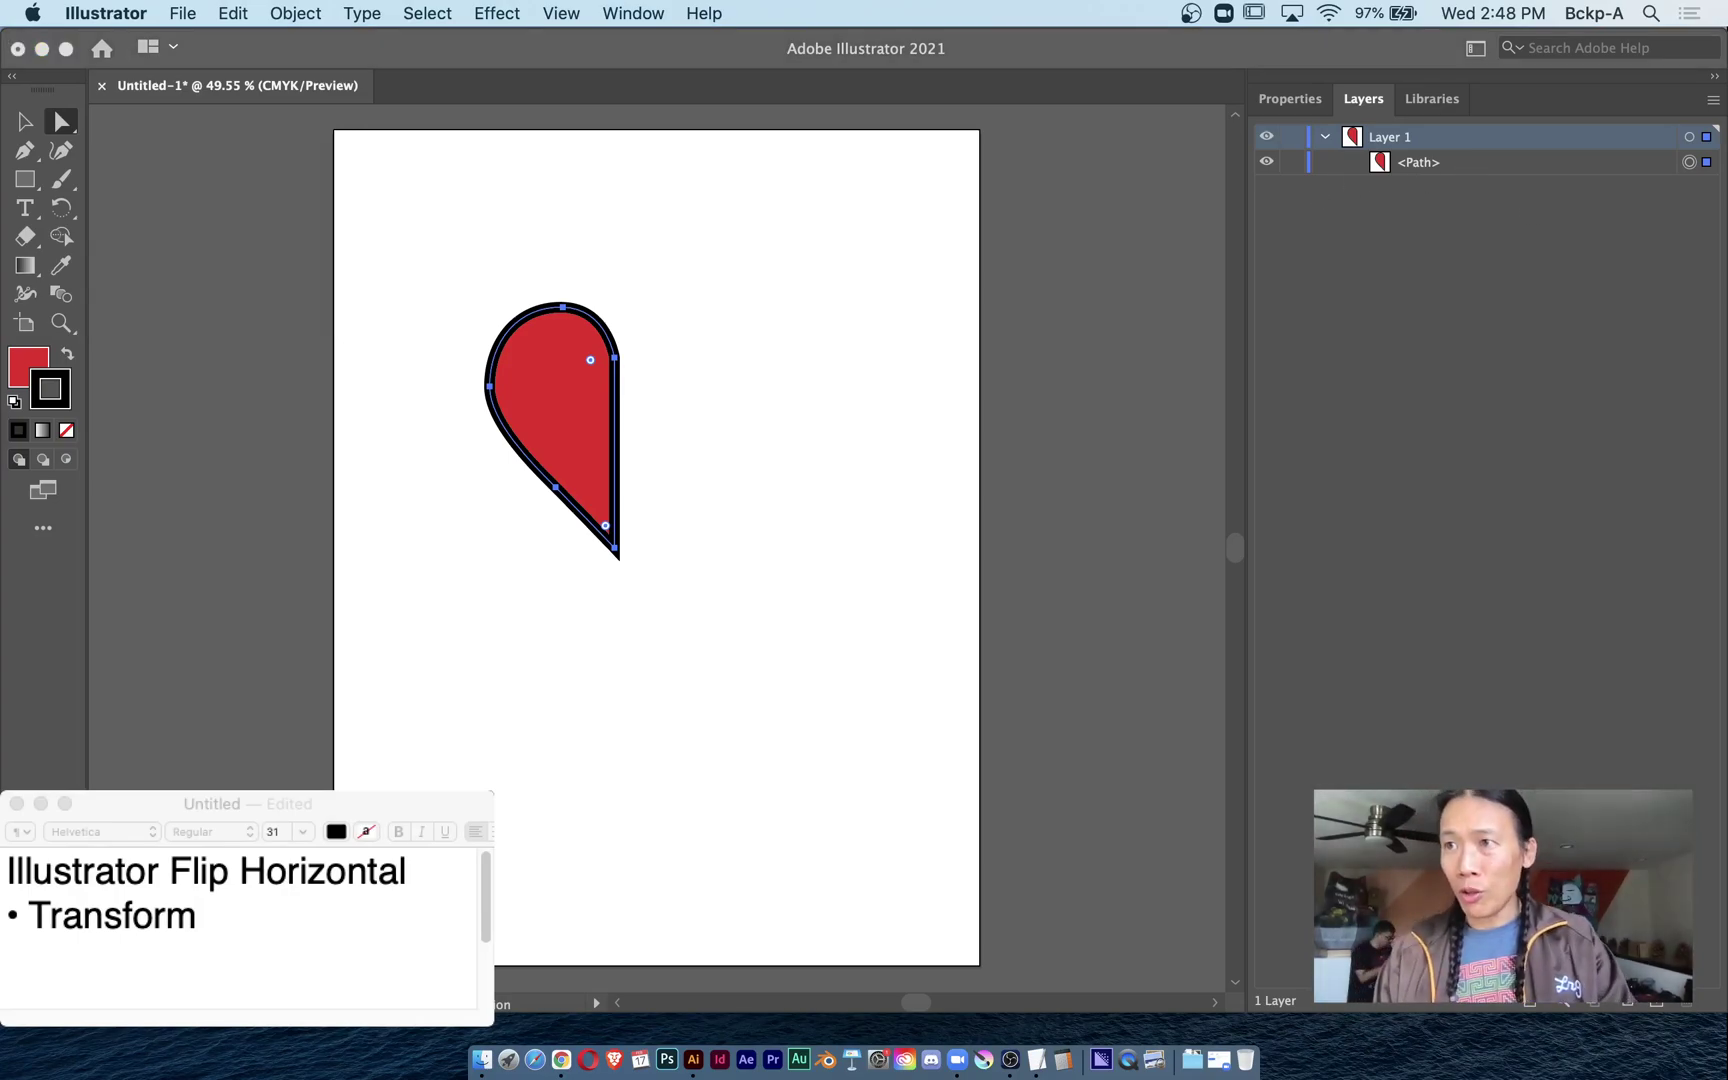
{"action": "key", "text": "Return"}
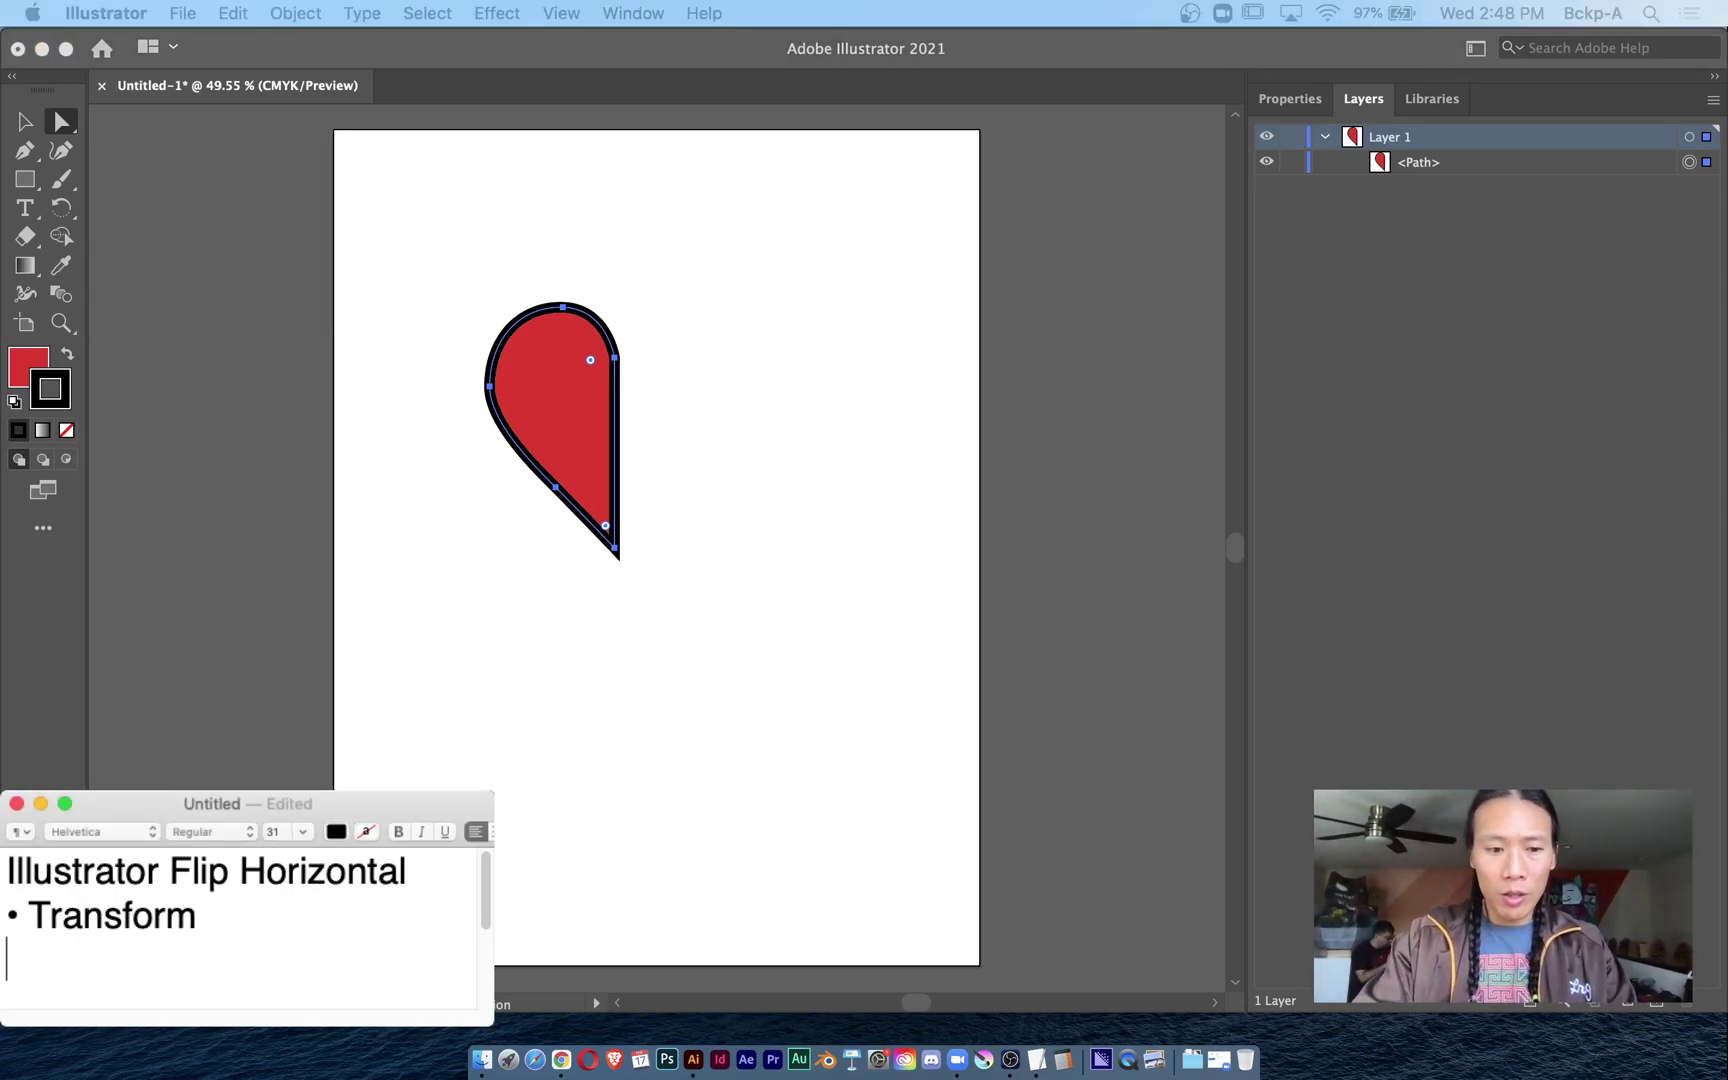
{"action": "type", "text": "• "}
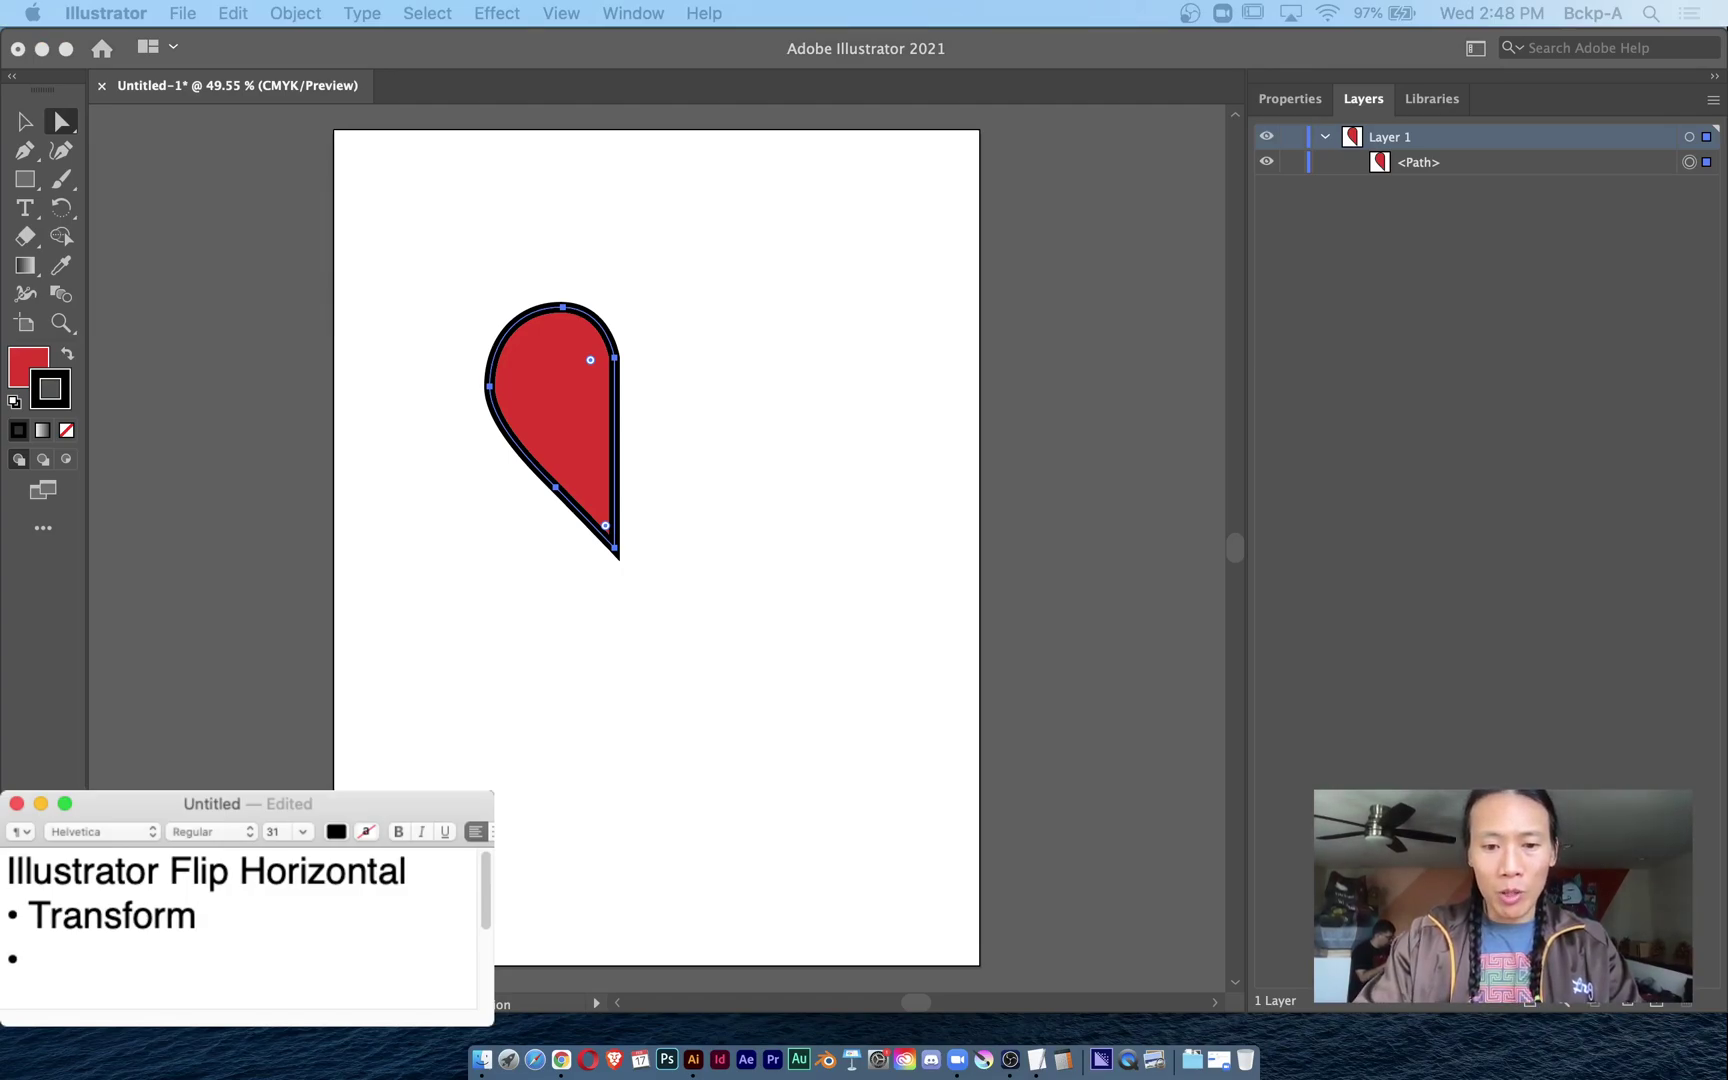
{"action": "type", "text": "CMD C, C"}
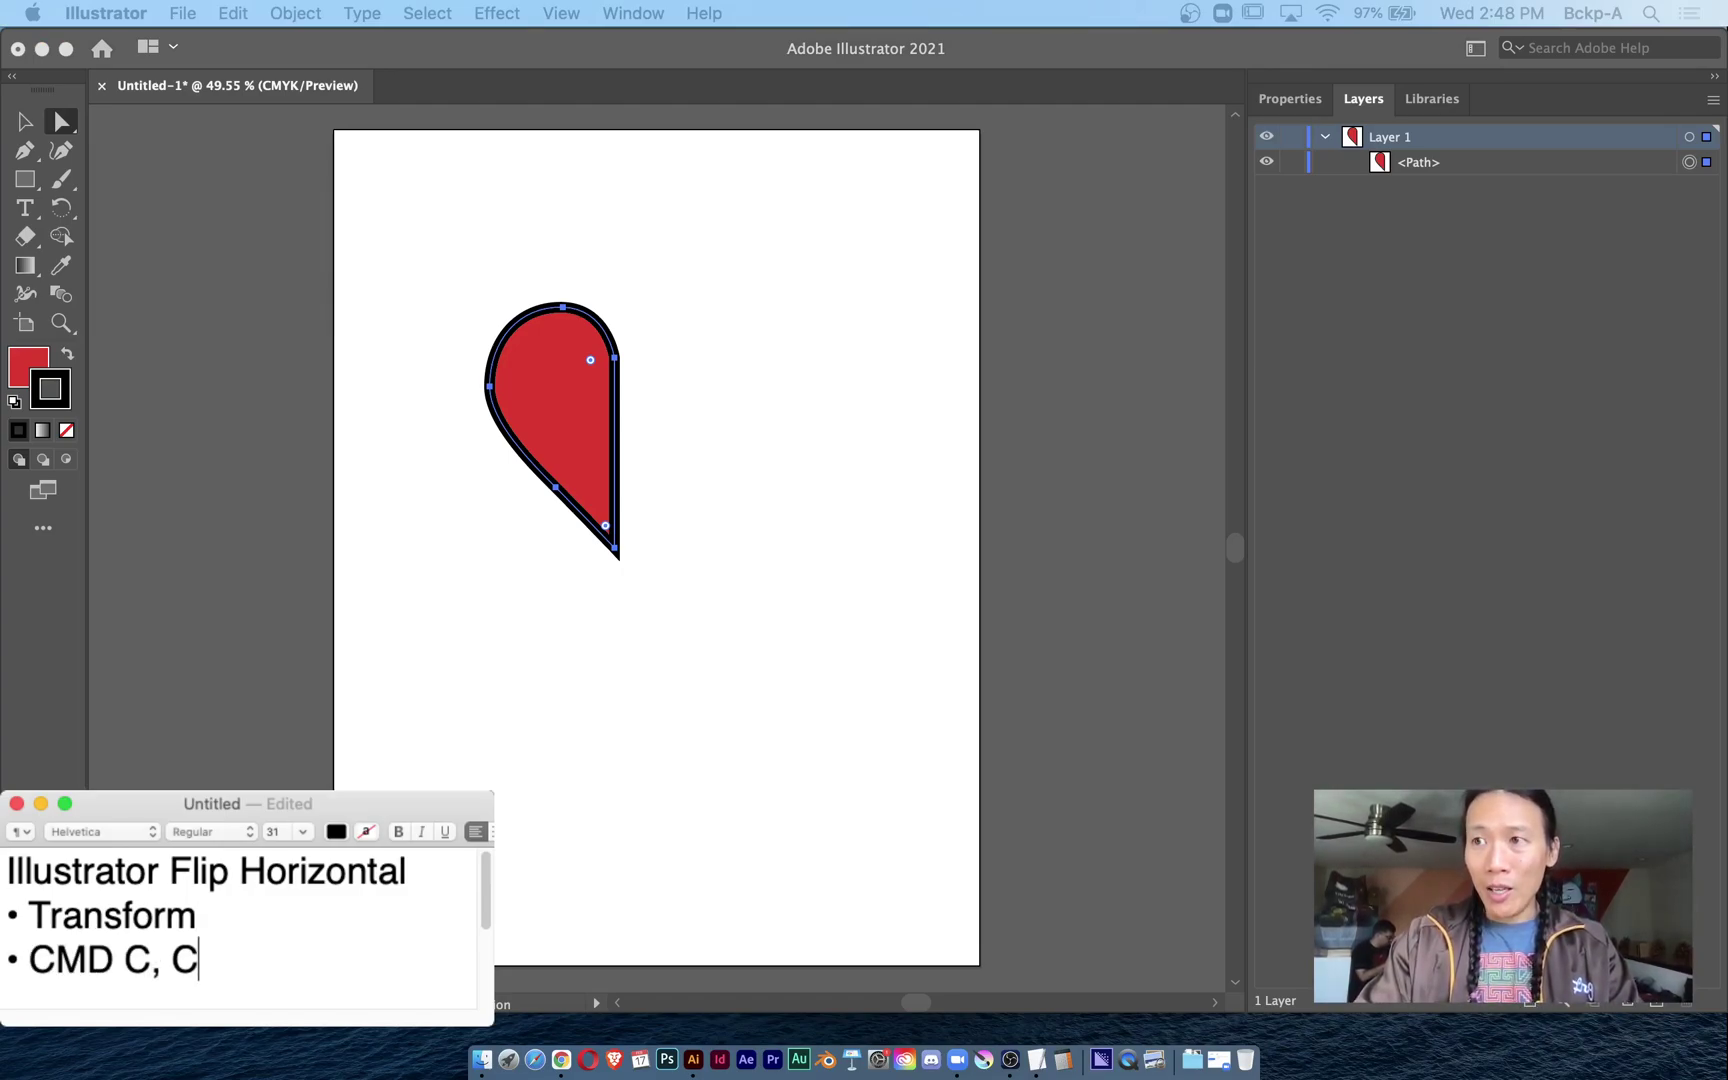
{"action": "type", "text": "MD F"}
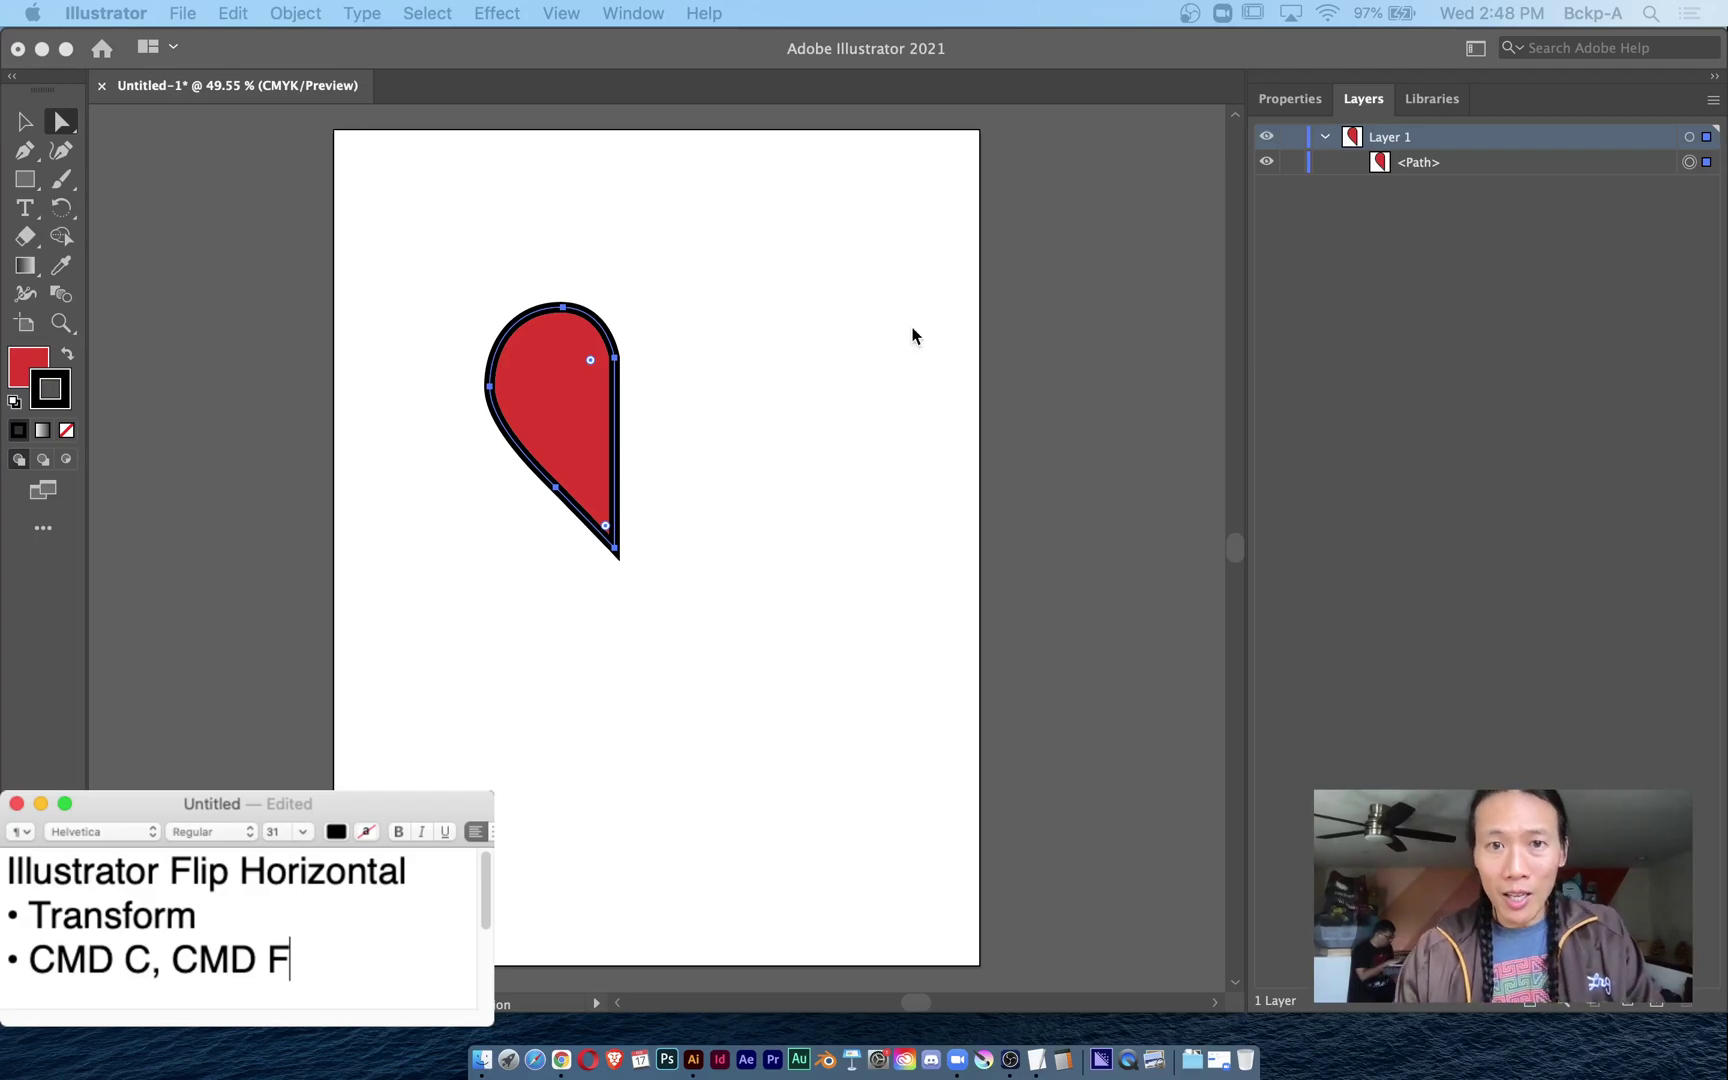
Duplicate the half-heart in place with copy and paste in front (Cmd+C, Cmd+F).
{"action": "left_click", "coordinate": [519, 357]}
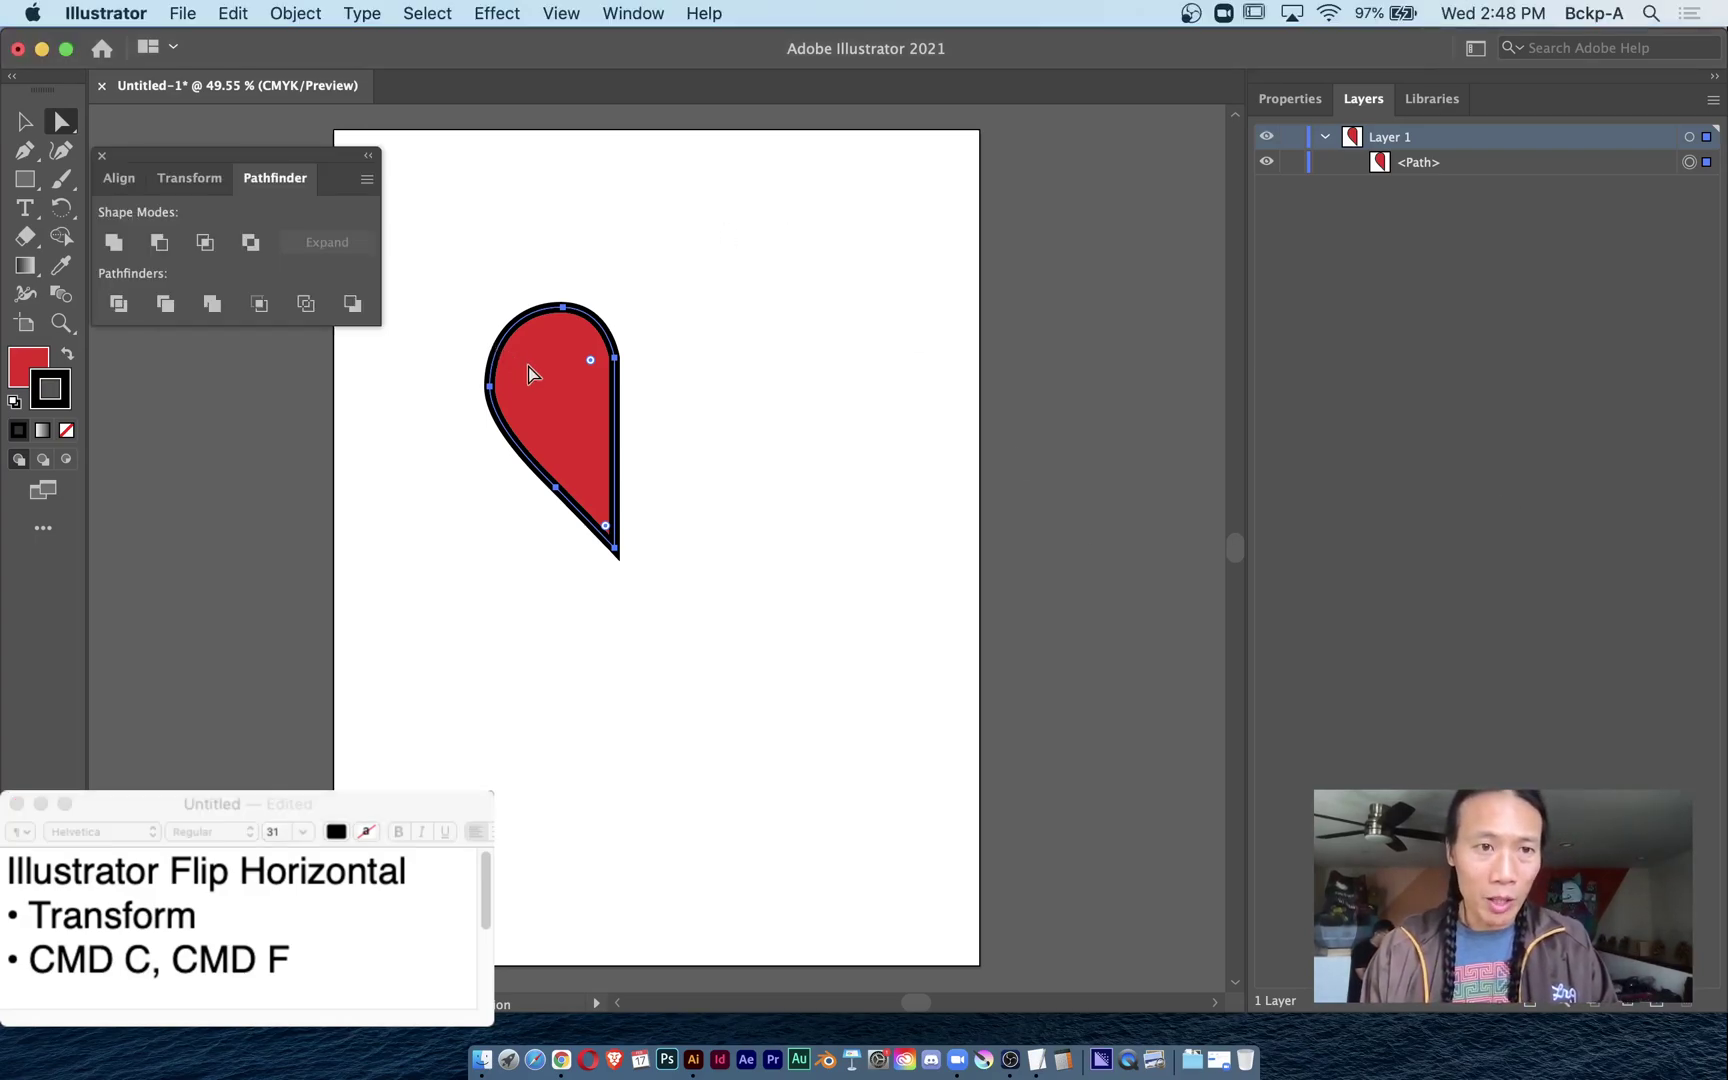
{"action": "key", "text": "super+c"}
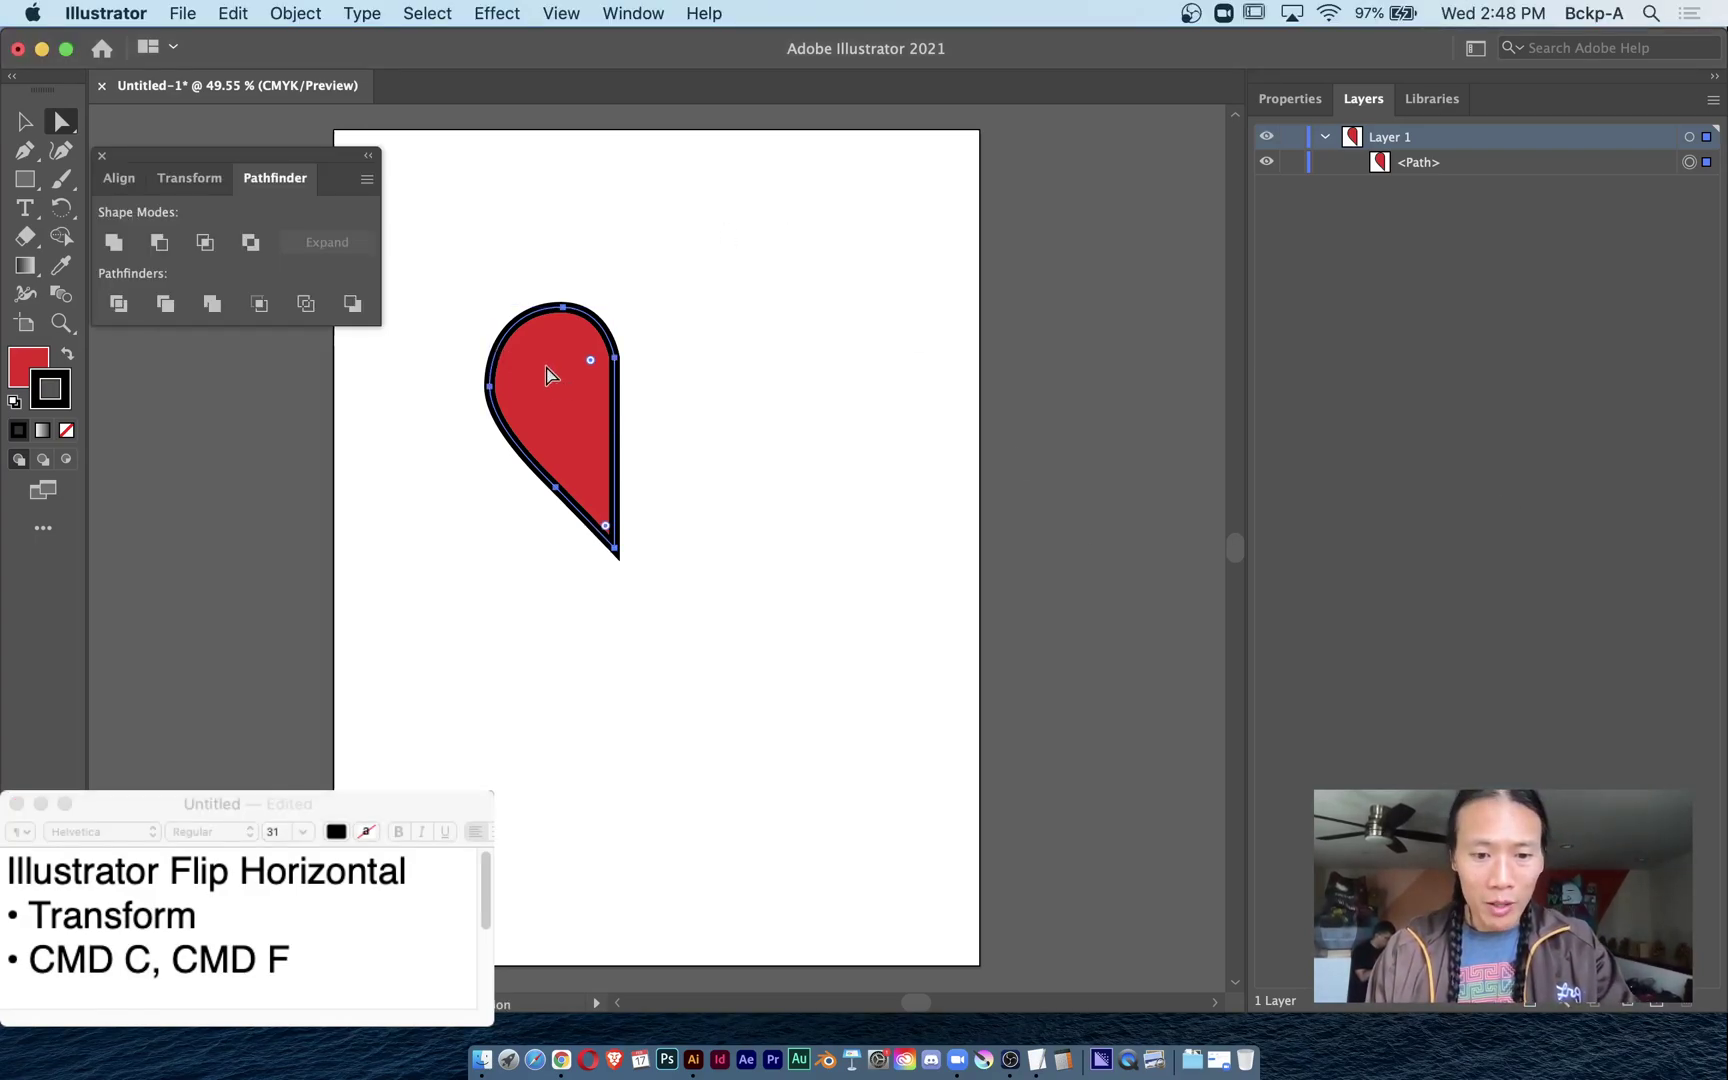
{"action": "key", "text": "super+f"}
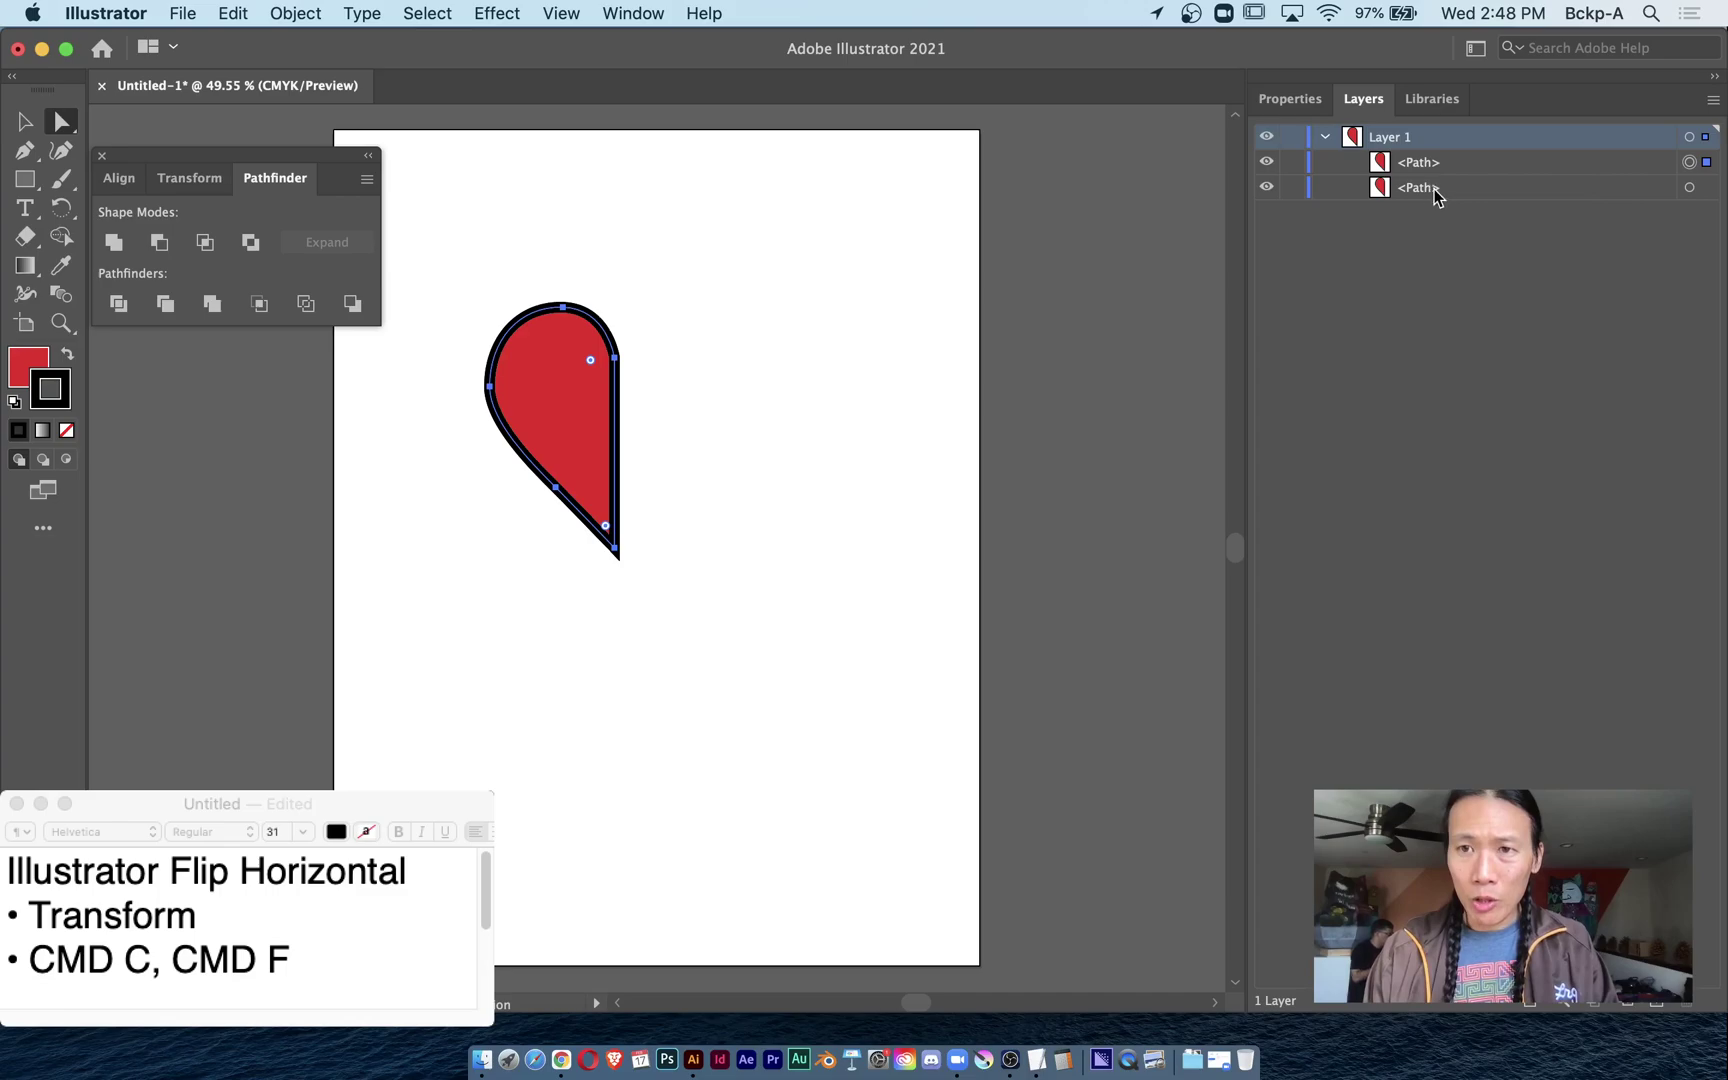
Rename the two stacked path layers RIGHT and LEFT.
{"action": "double_click", "coordinate": [1423, 171]}
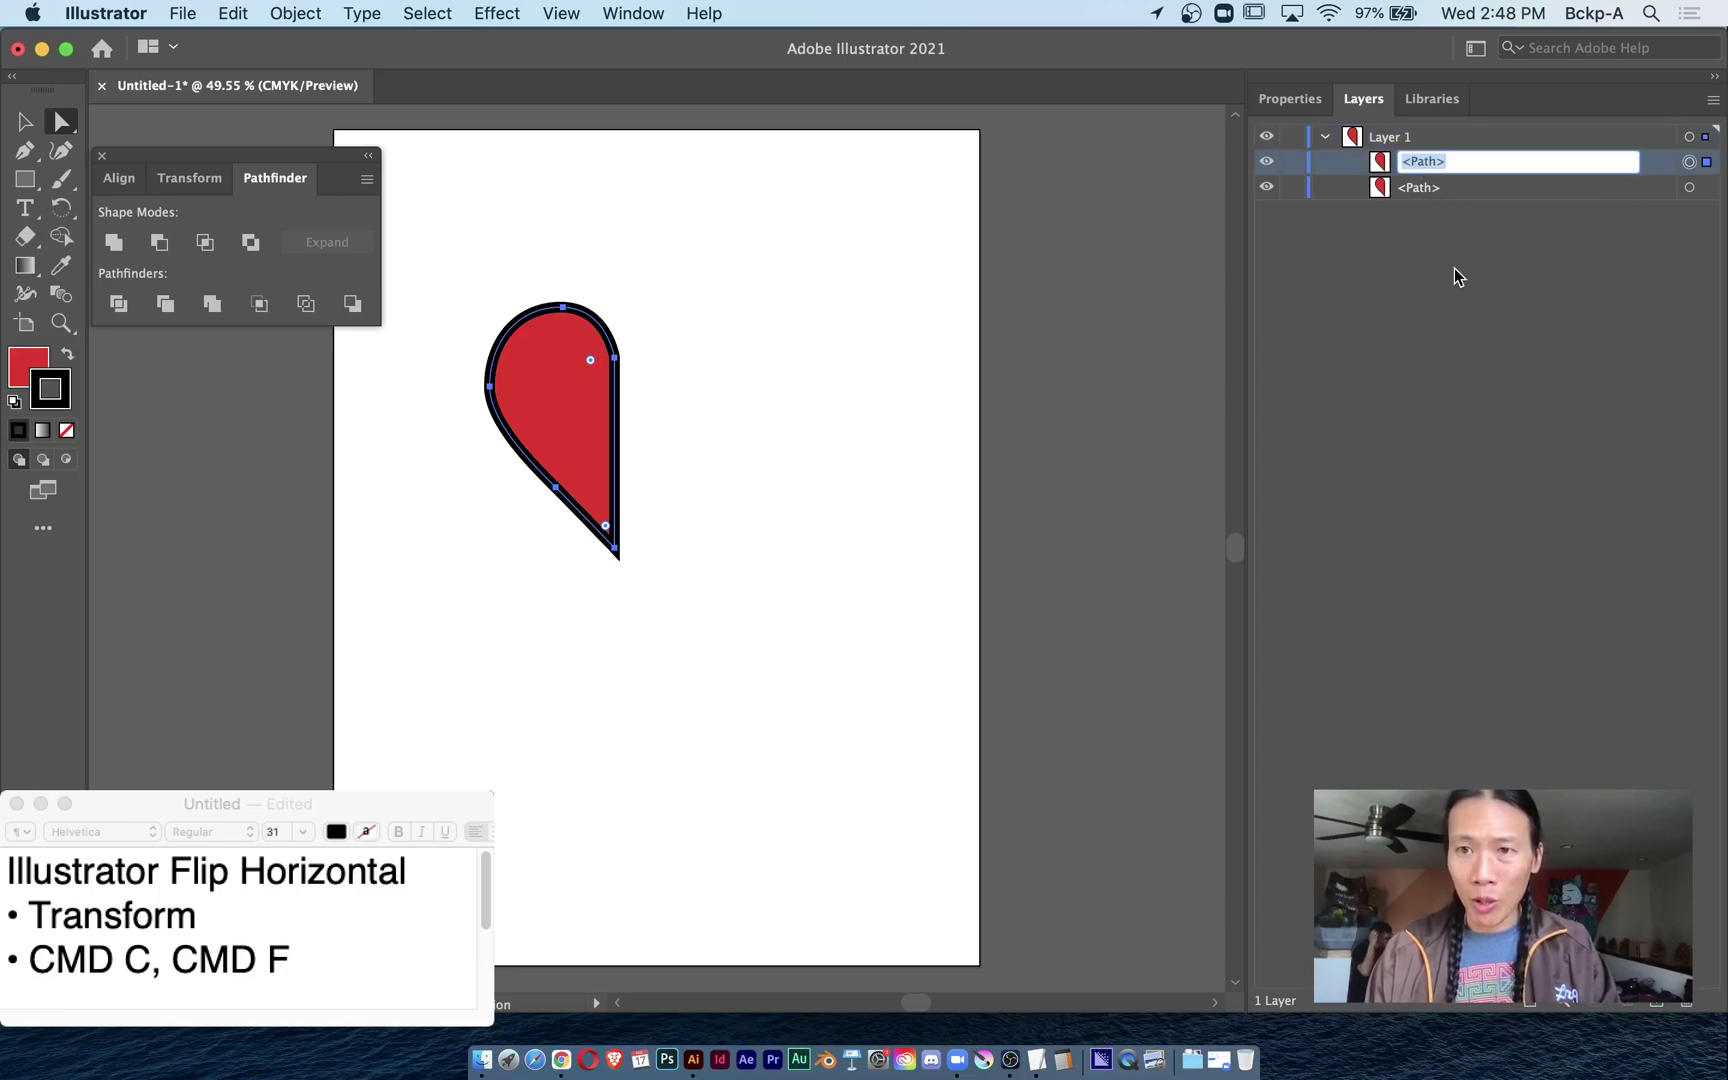
{"action": "type", "text": "RIGHT"}
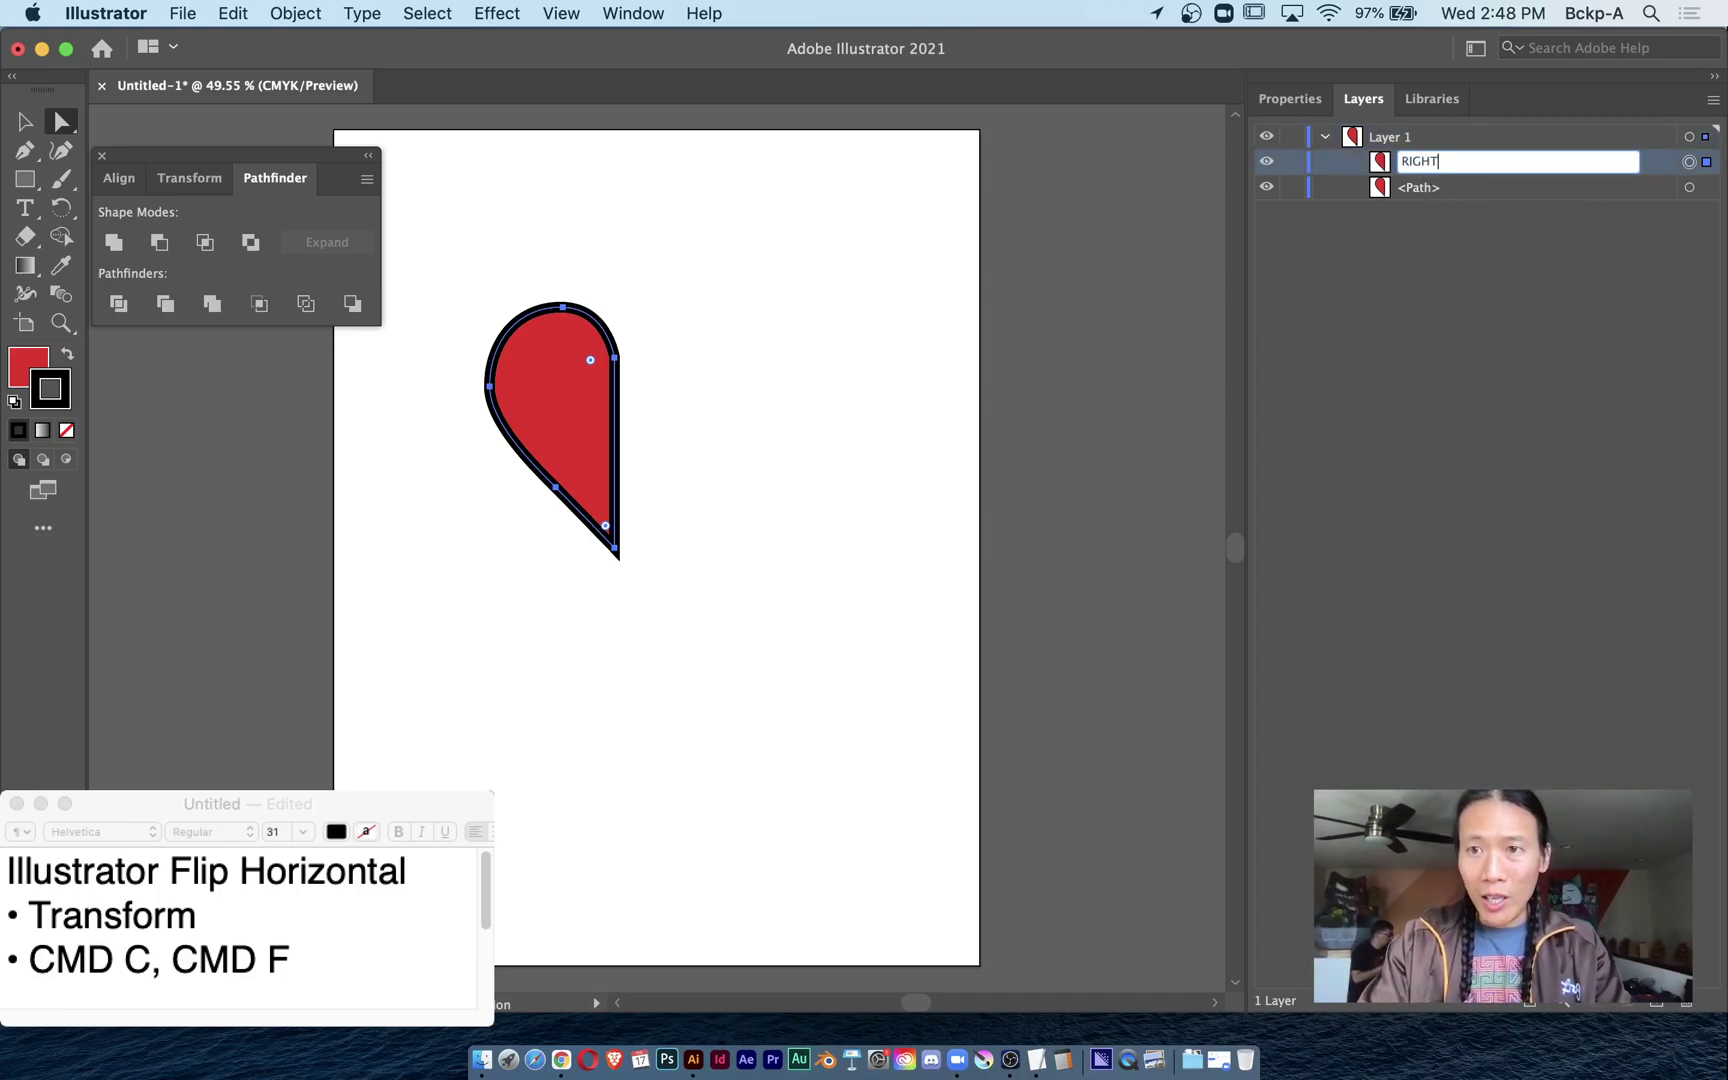
{"action": "key", "text": "Return"}
{"action": "double_click", "coordinate": [1418, 189]}
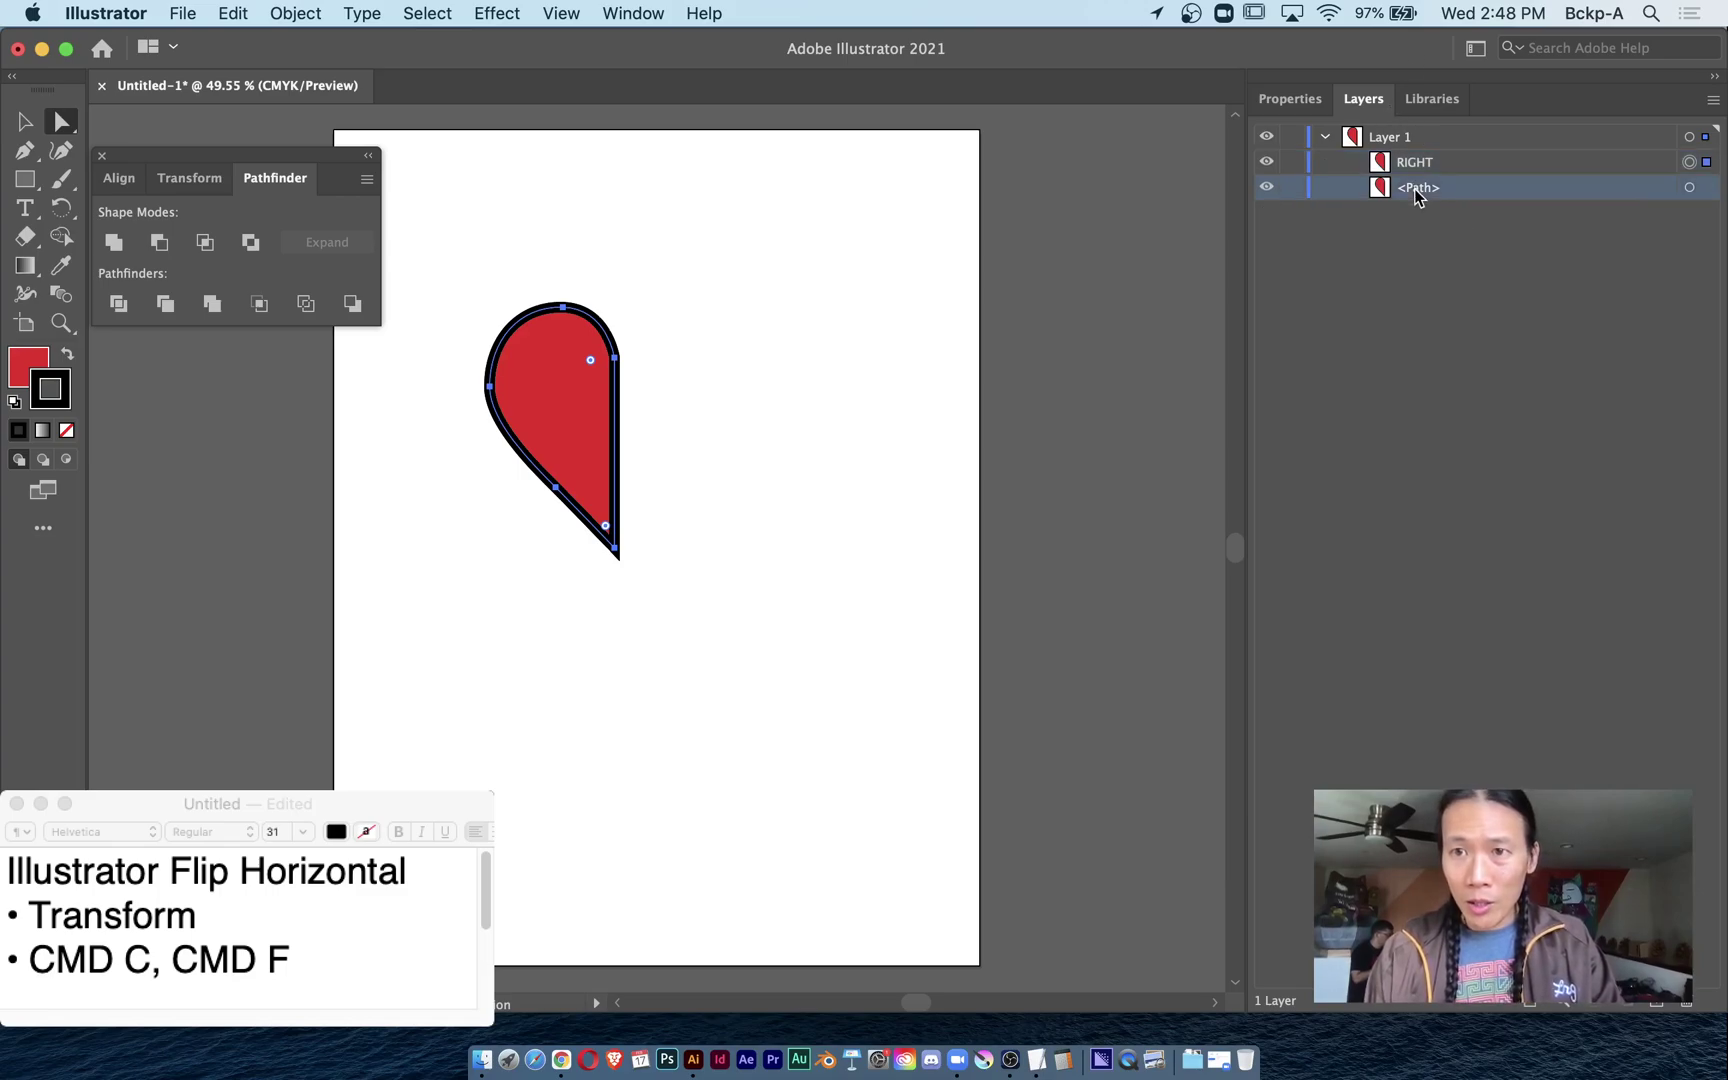
{"action": "type", "text": "LEFT"}
{"action": "key", "text": "Return"}
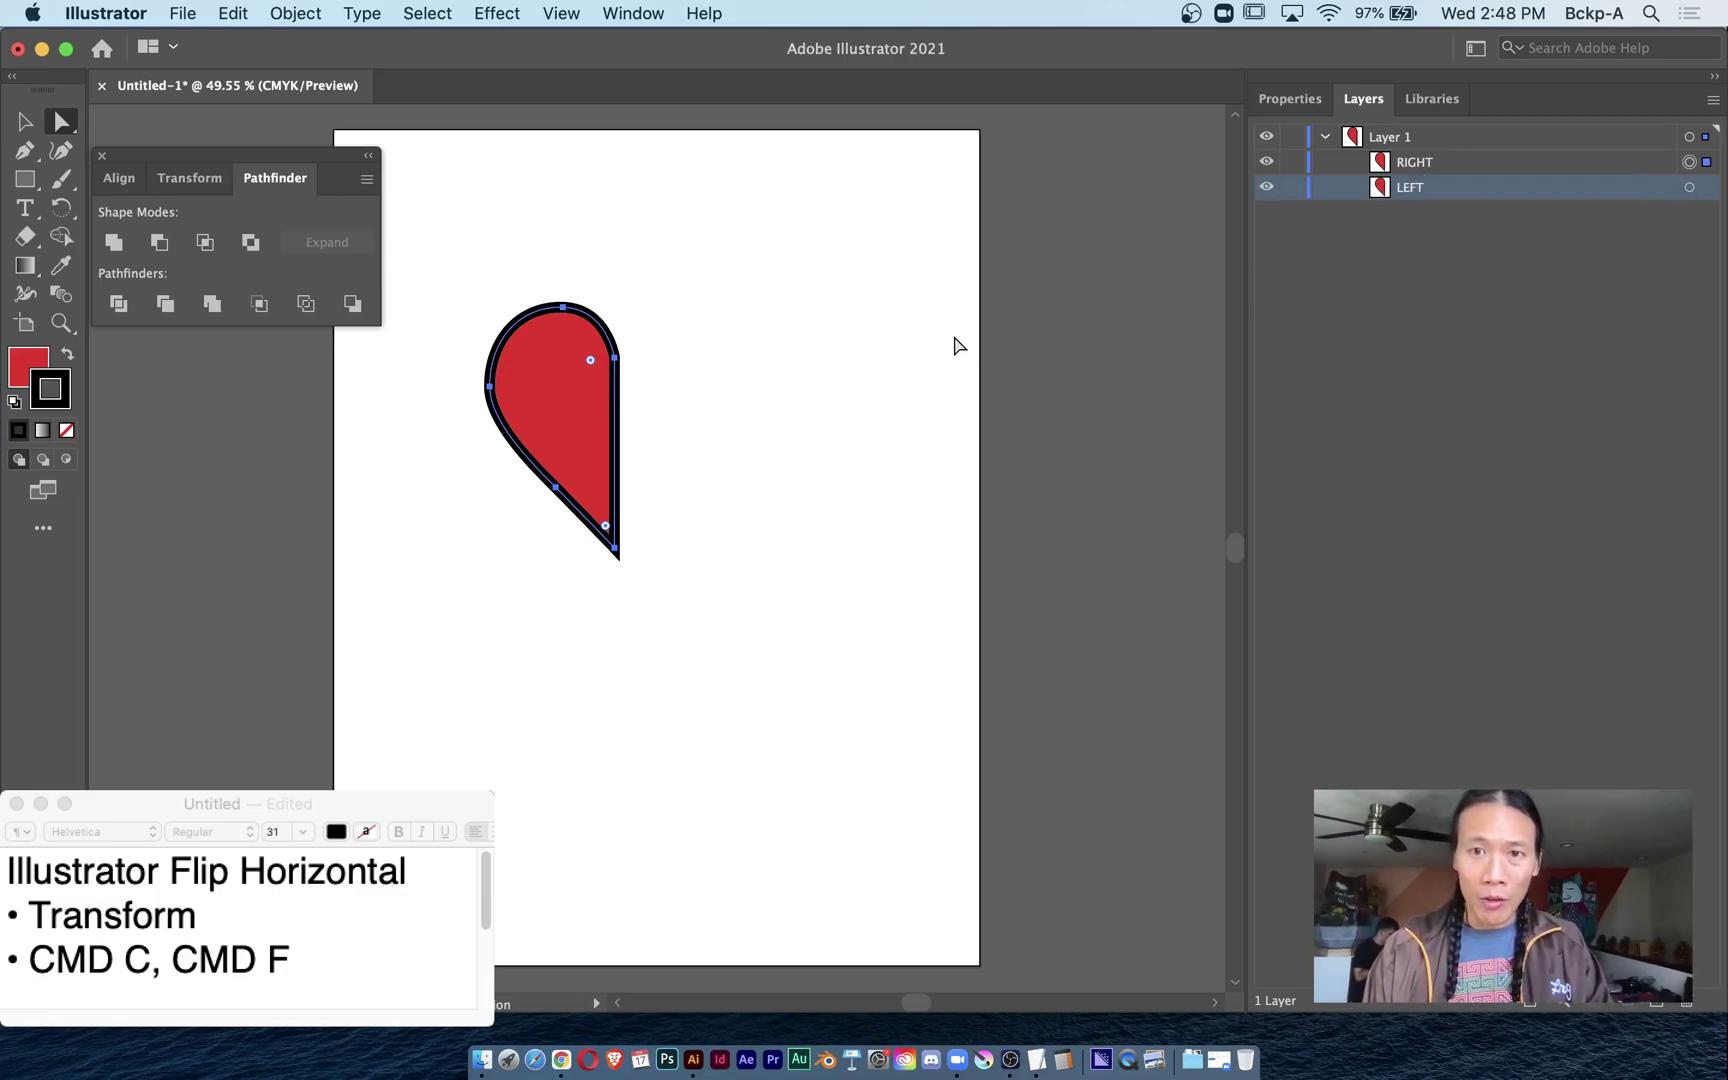
Nudge the top copy right and back, and move the Pathfinder panel aside.
{"action": "key", "text": "shift+Right"}
{"action": "key", "text": "shift+Right"}
{"action": "key", "text": "shift+Right"}
{"action": "key", "text": "shift+Right"}
{"action": "key", "text": "shift+Right"}
{"action": "key", "text": "shift+Right"}
{"action": "key", "text": "shift+Right"}
{"action": "key", "text": "shift+Right"}
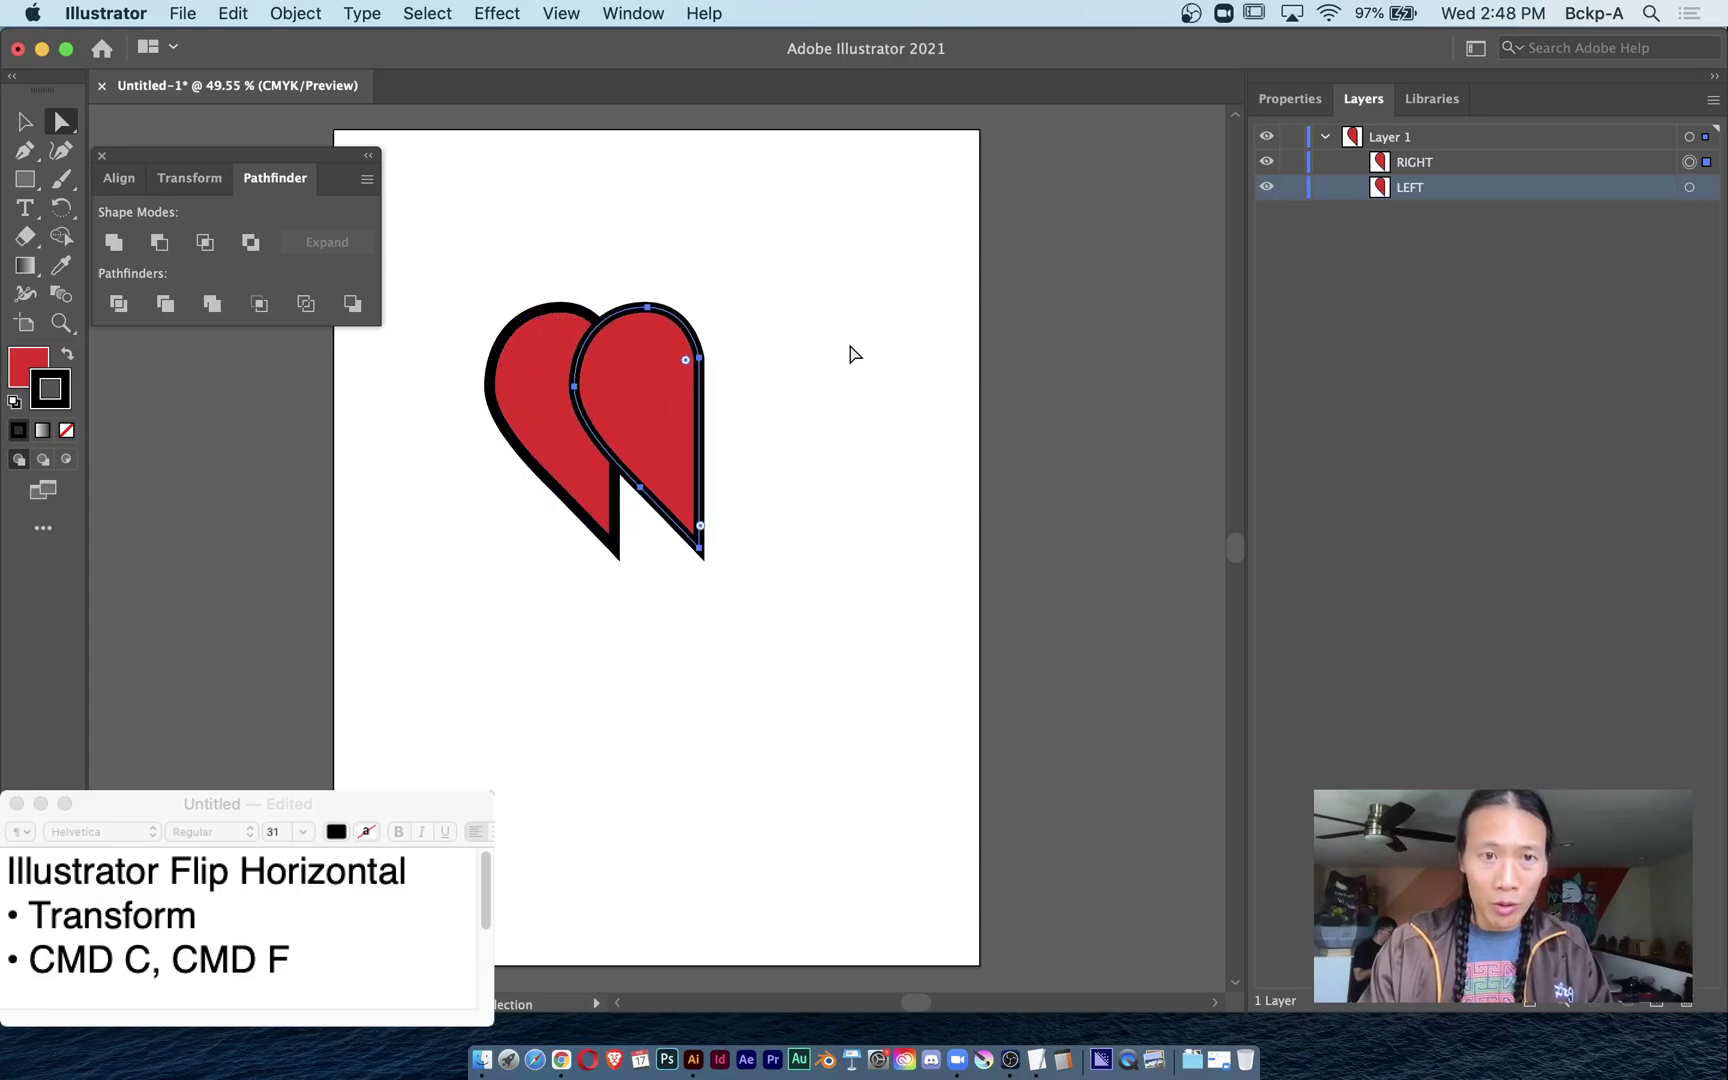
{"action": "key", "text": "shift+Left"}
{"action": "key", "text": "shift+Left"}
{"action": "key", "text": "shift+Left"}
{"action": "key", "text": "shift+Left"}
{"action": "key", "text": "shift+Left"}
{"action": "key", "text": "shift+Left"}
{"action": "key", "text": "shift+Left"}
{"action": "key", "text": "shift+Left"}
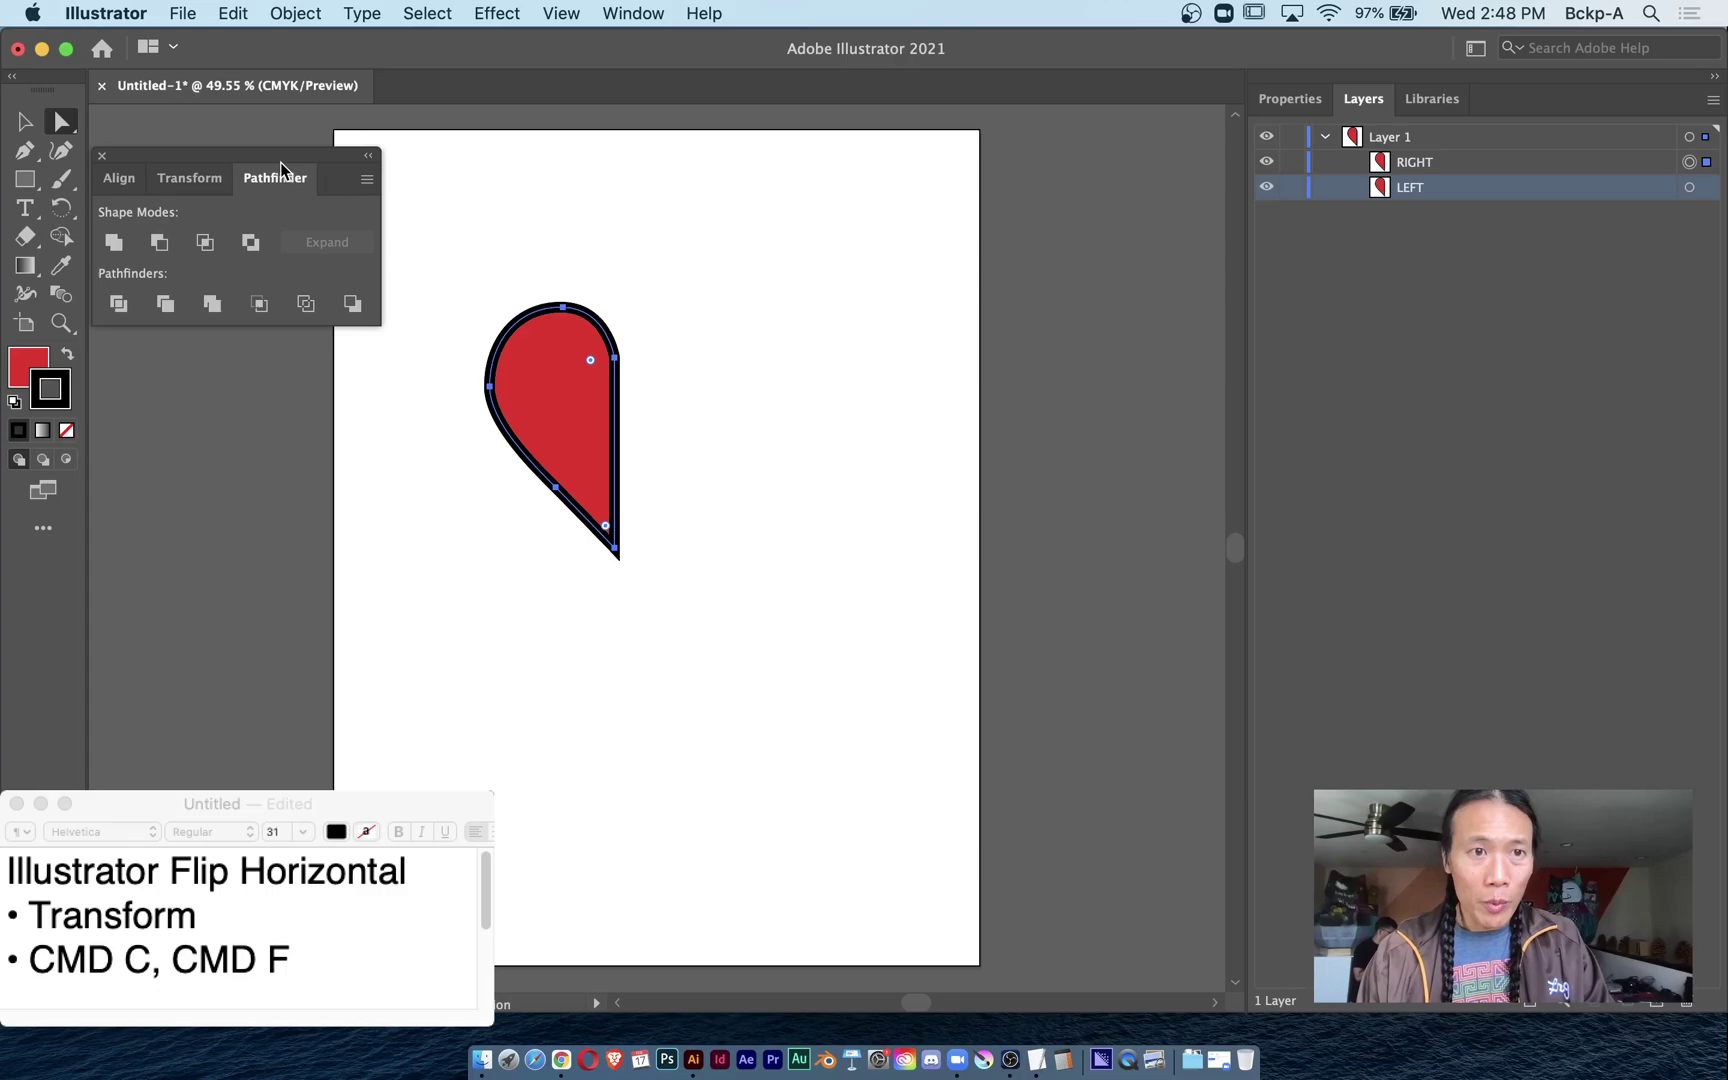
{"action": "left_click_drag", "start_coordinate": [279, 162], "coordinate": [401, 135]}
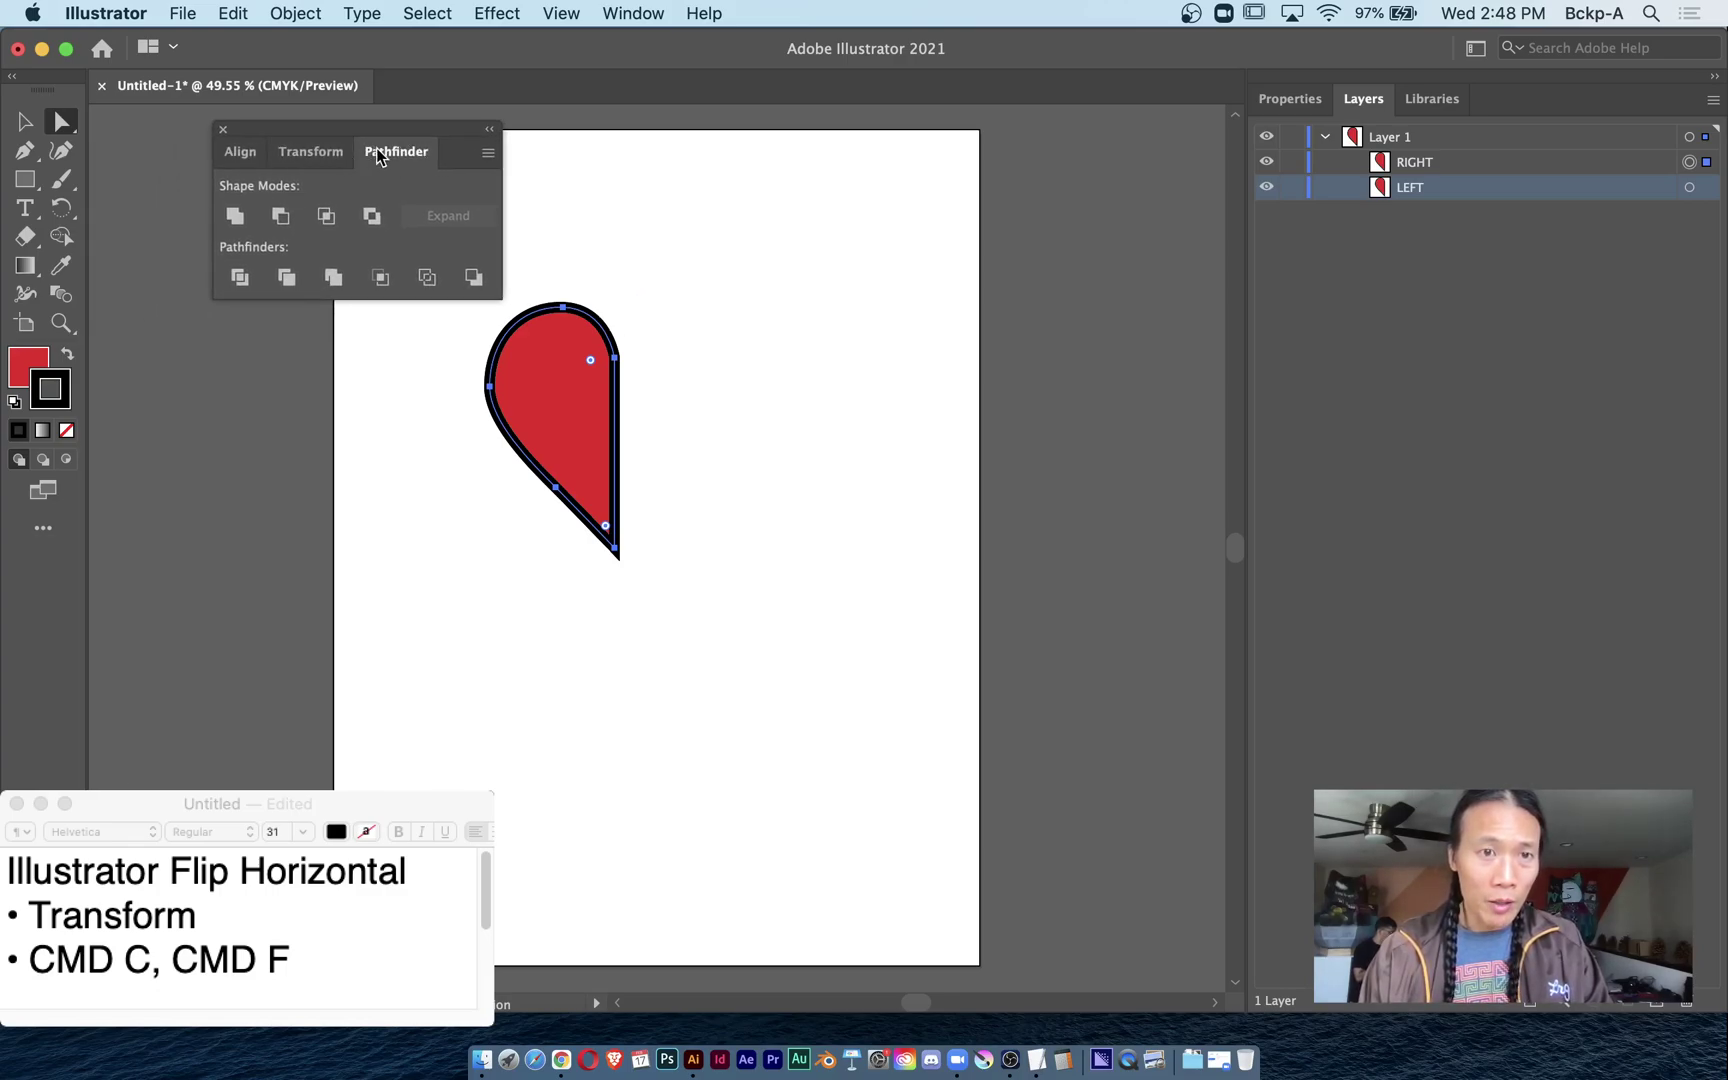
Bring the Transform panel near the artwork and select the RIGHT copy.
{"action": "left_click", "coordinate": [320, 157]}
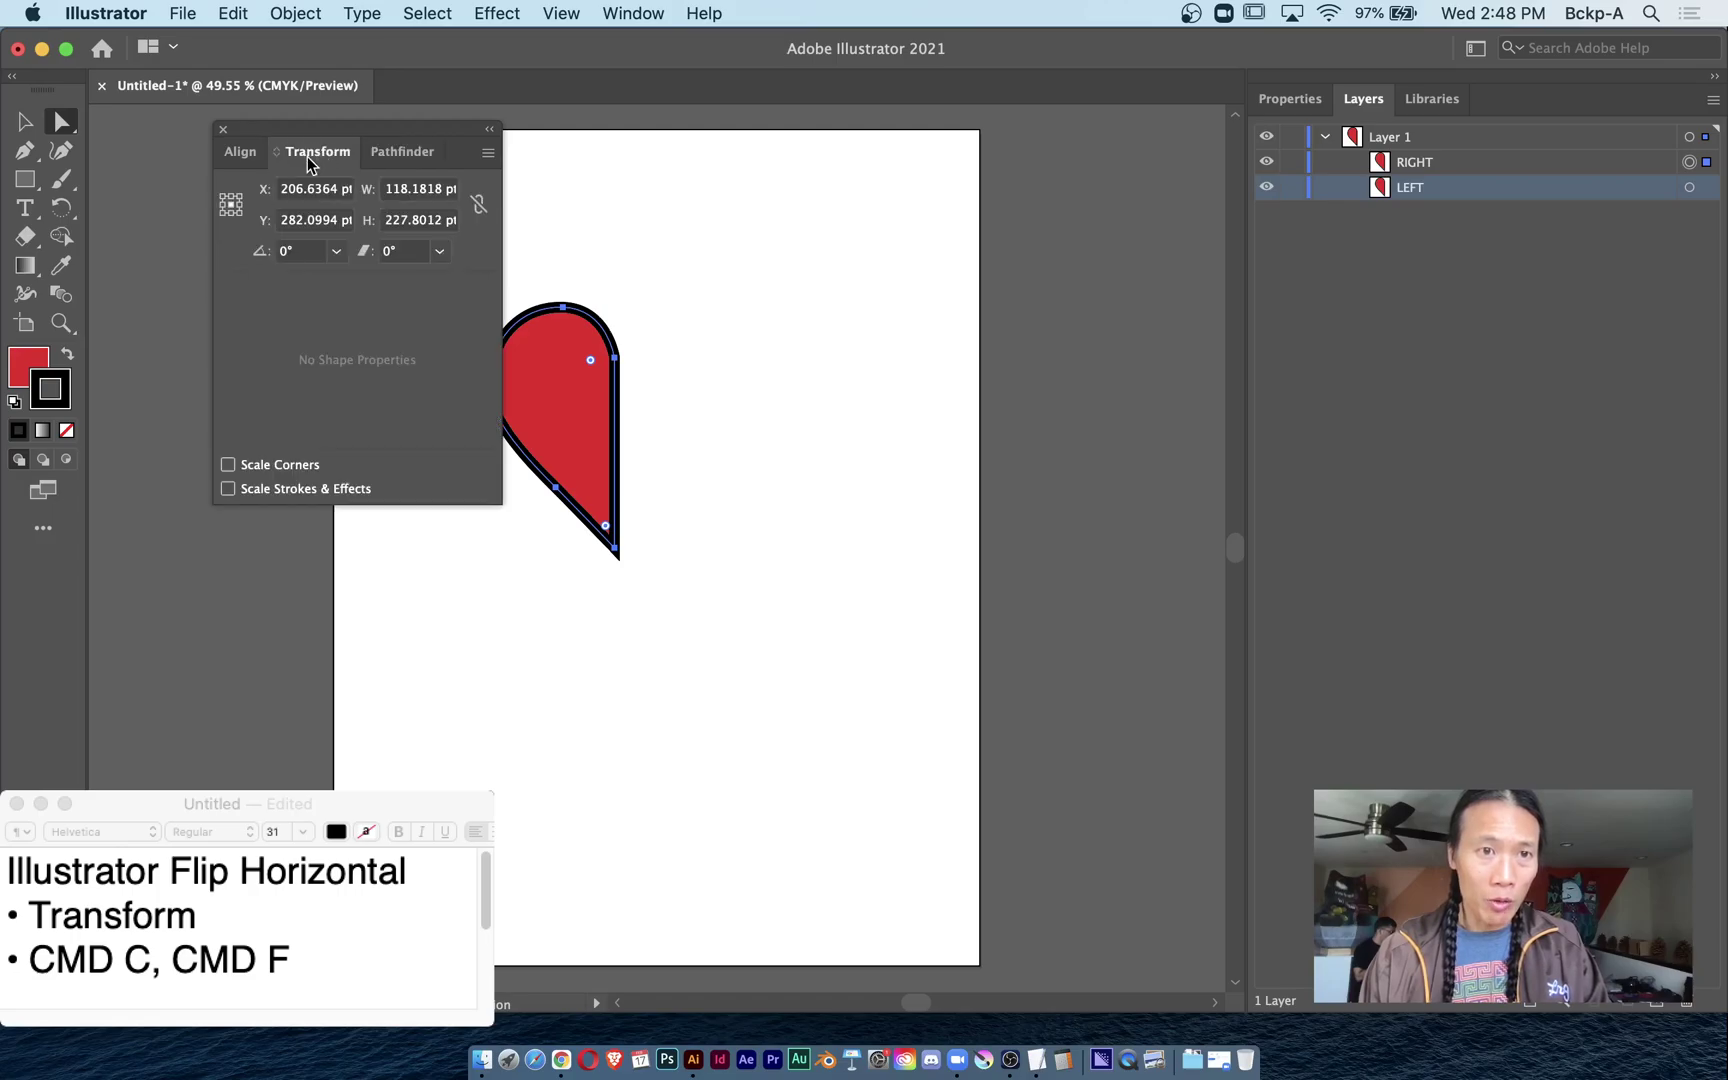
{"action": "left_click", "coordinate": [240, 152]}
{"action": "left_click", "coordinate": [317, 154]}
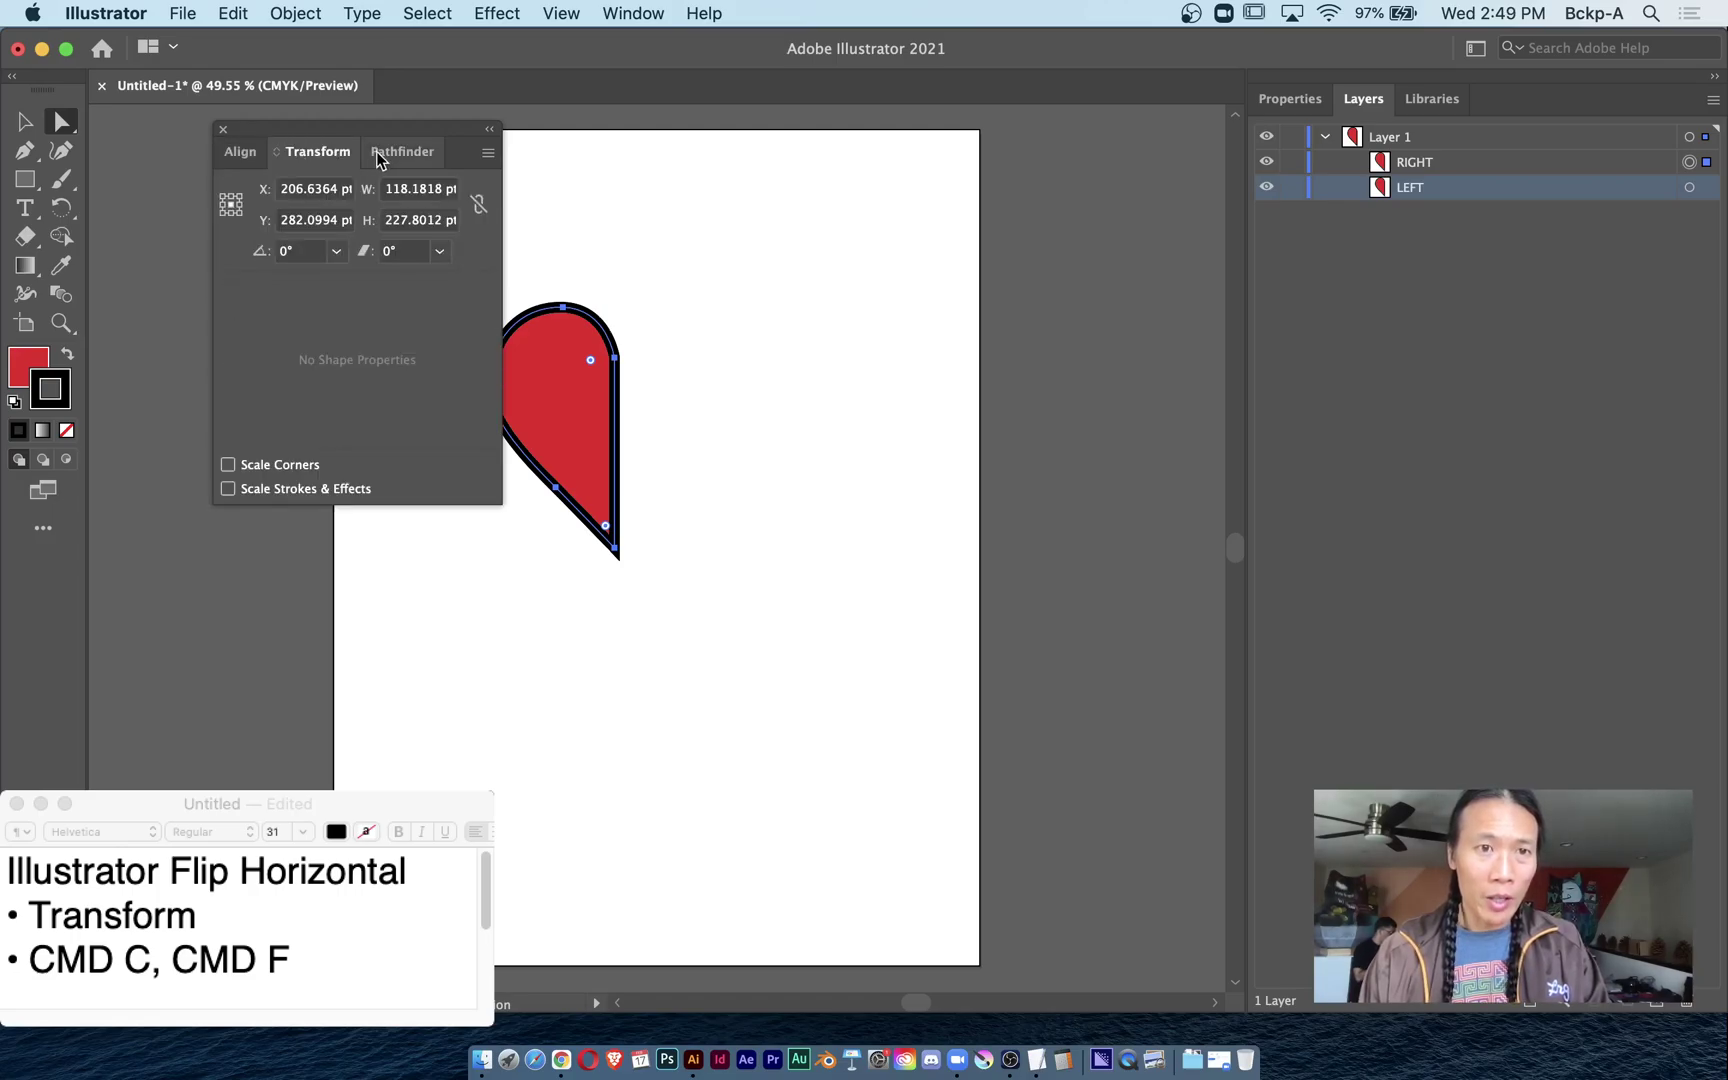
{"action": "left_click", "coordinate": [382, 156]}
{"action": "left_click", "coordinate": [639, 10]}
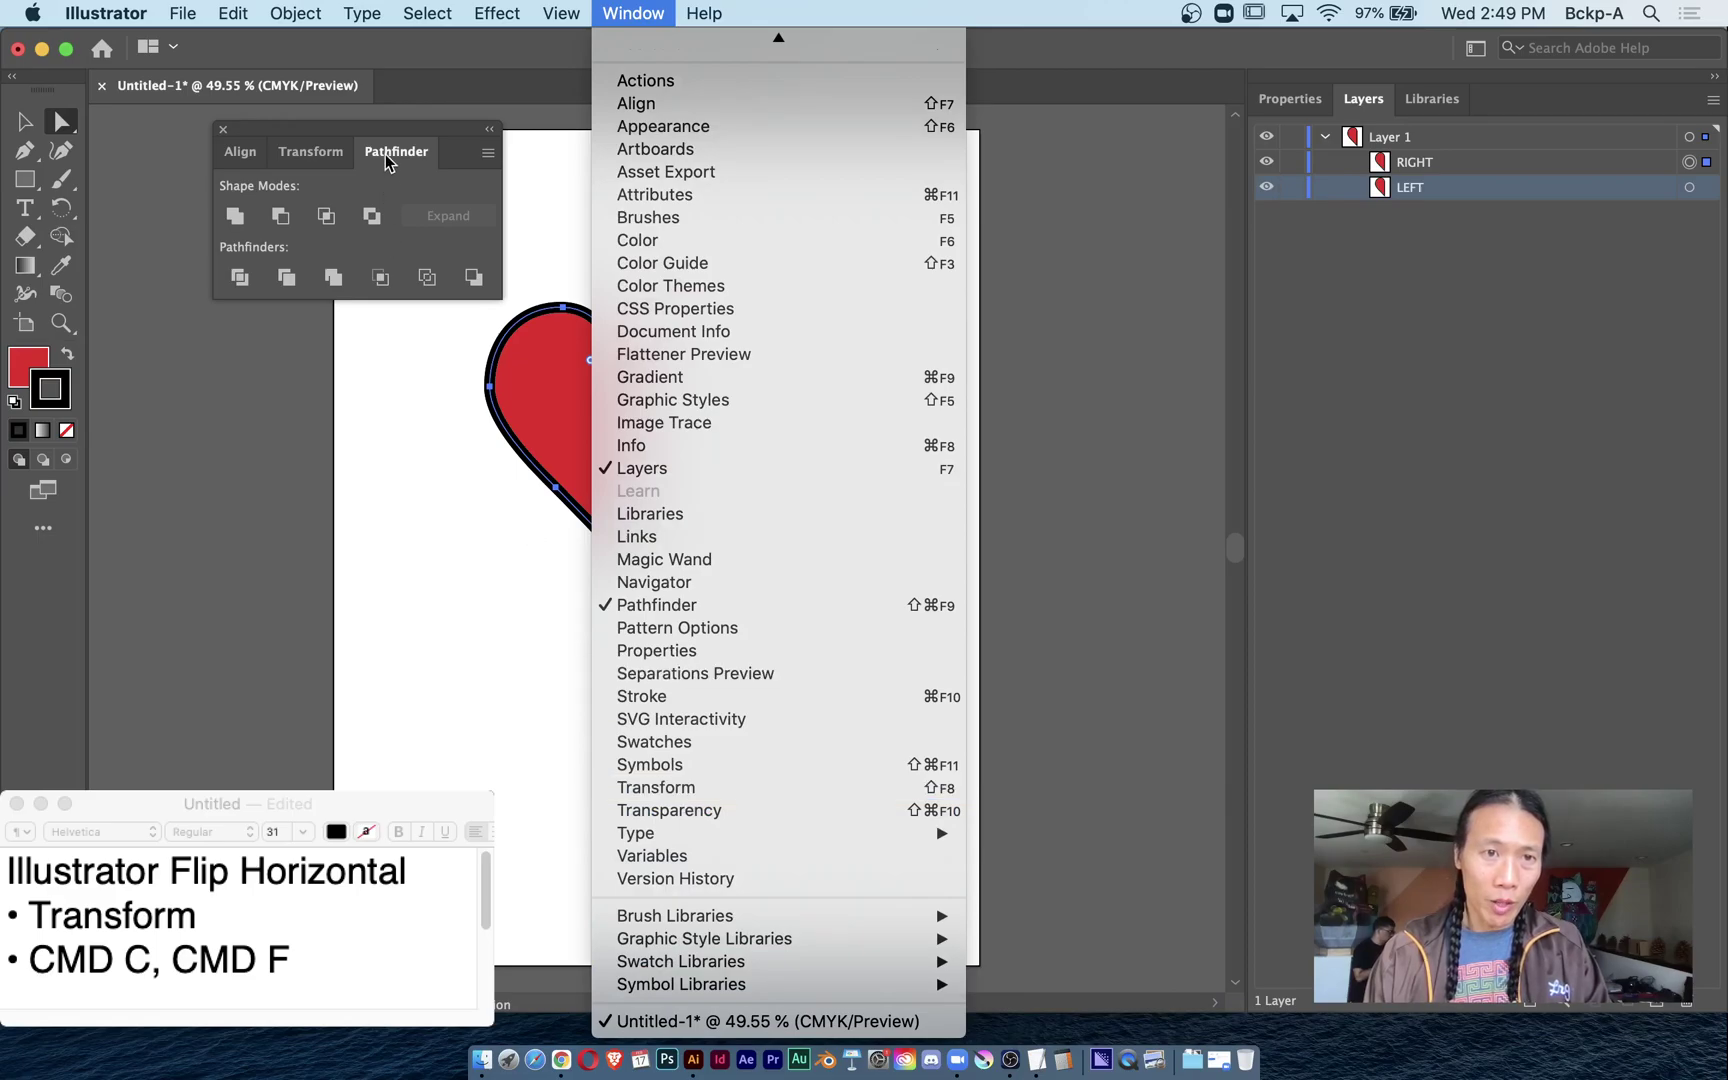
{"action": "left_click", "coordinate": [336, 151]}
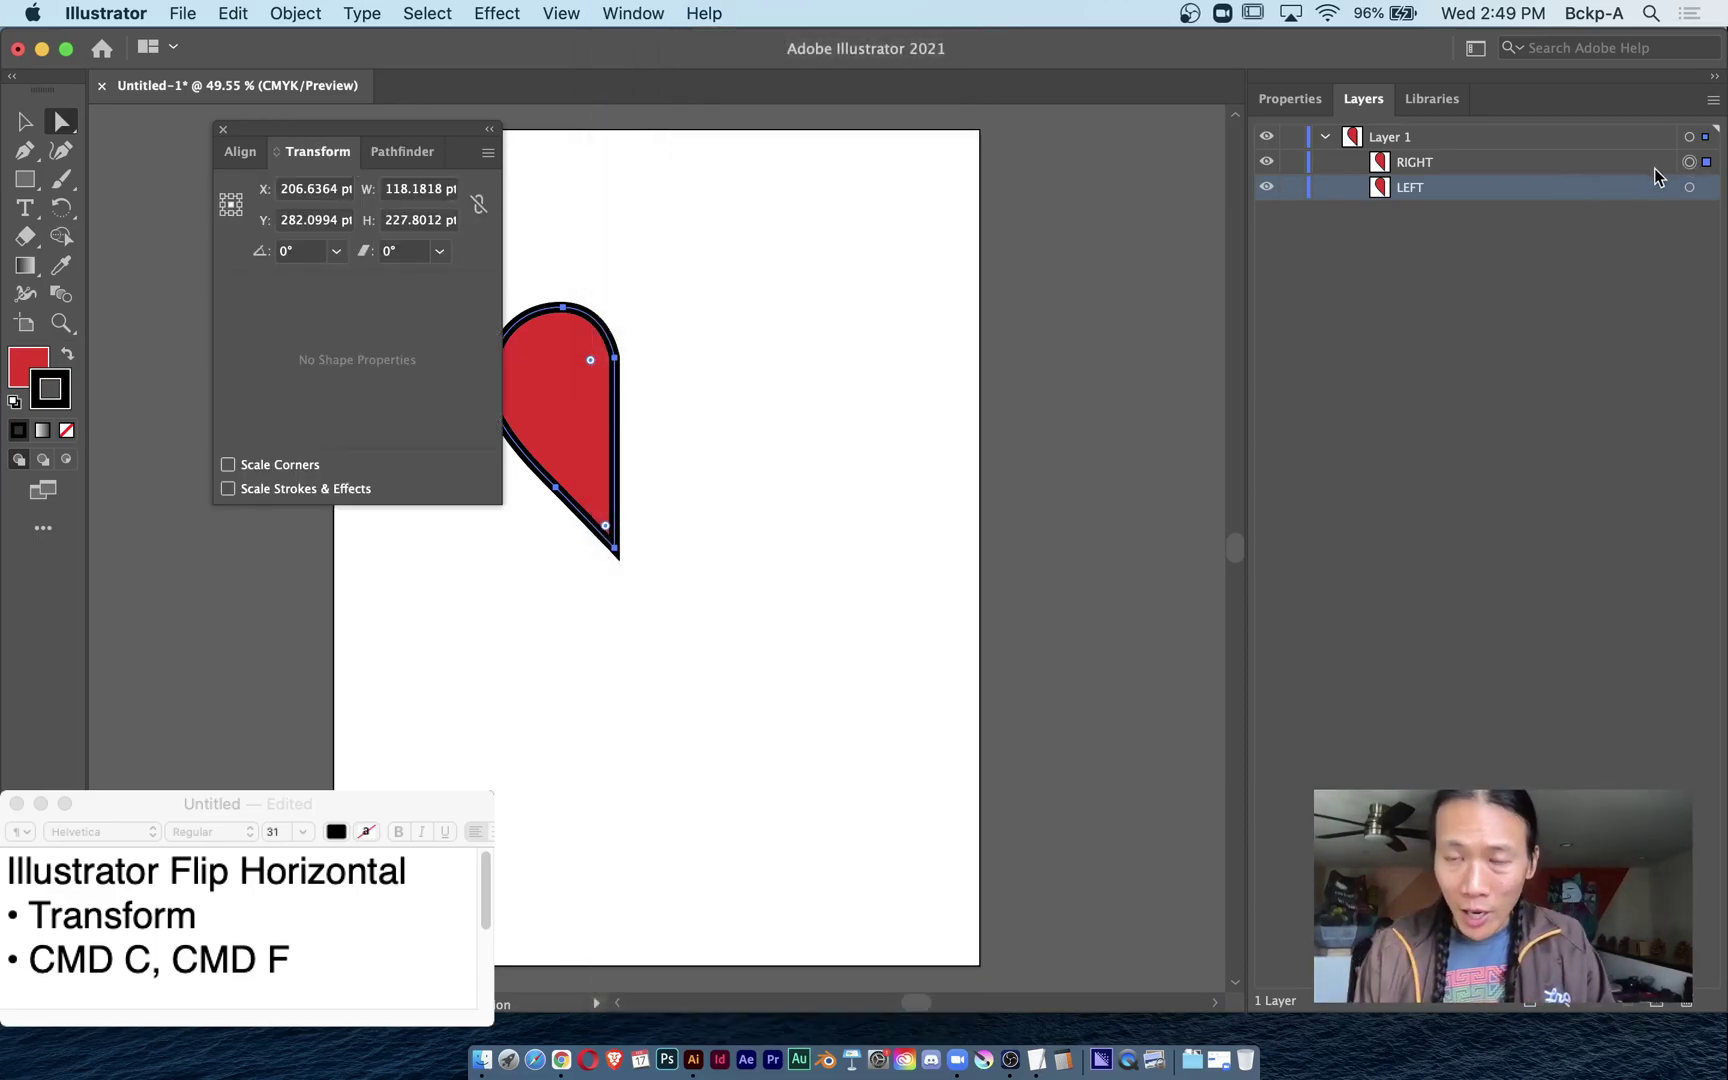
{"action": "left_click_drag", "start_coordinate": [447, 132], "coordinate": [395, 148]}
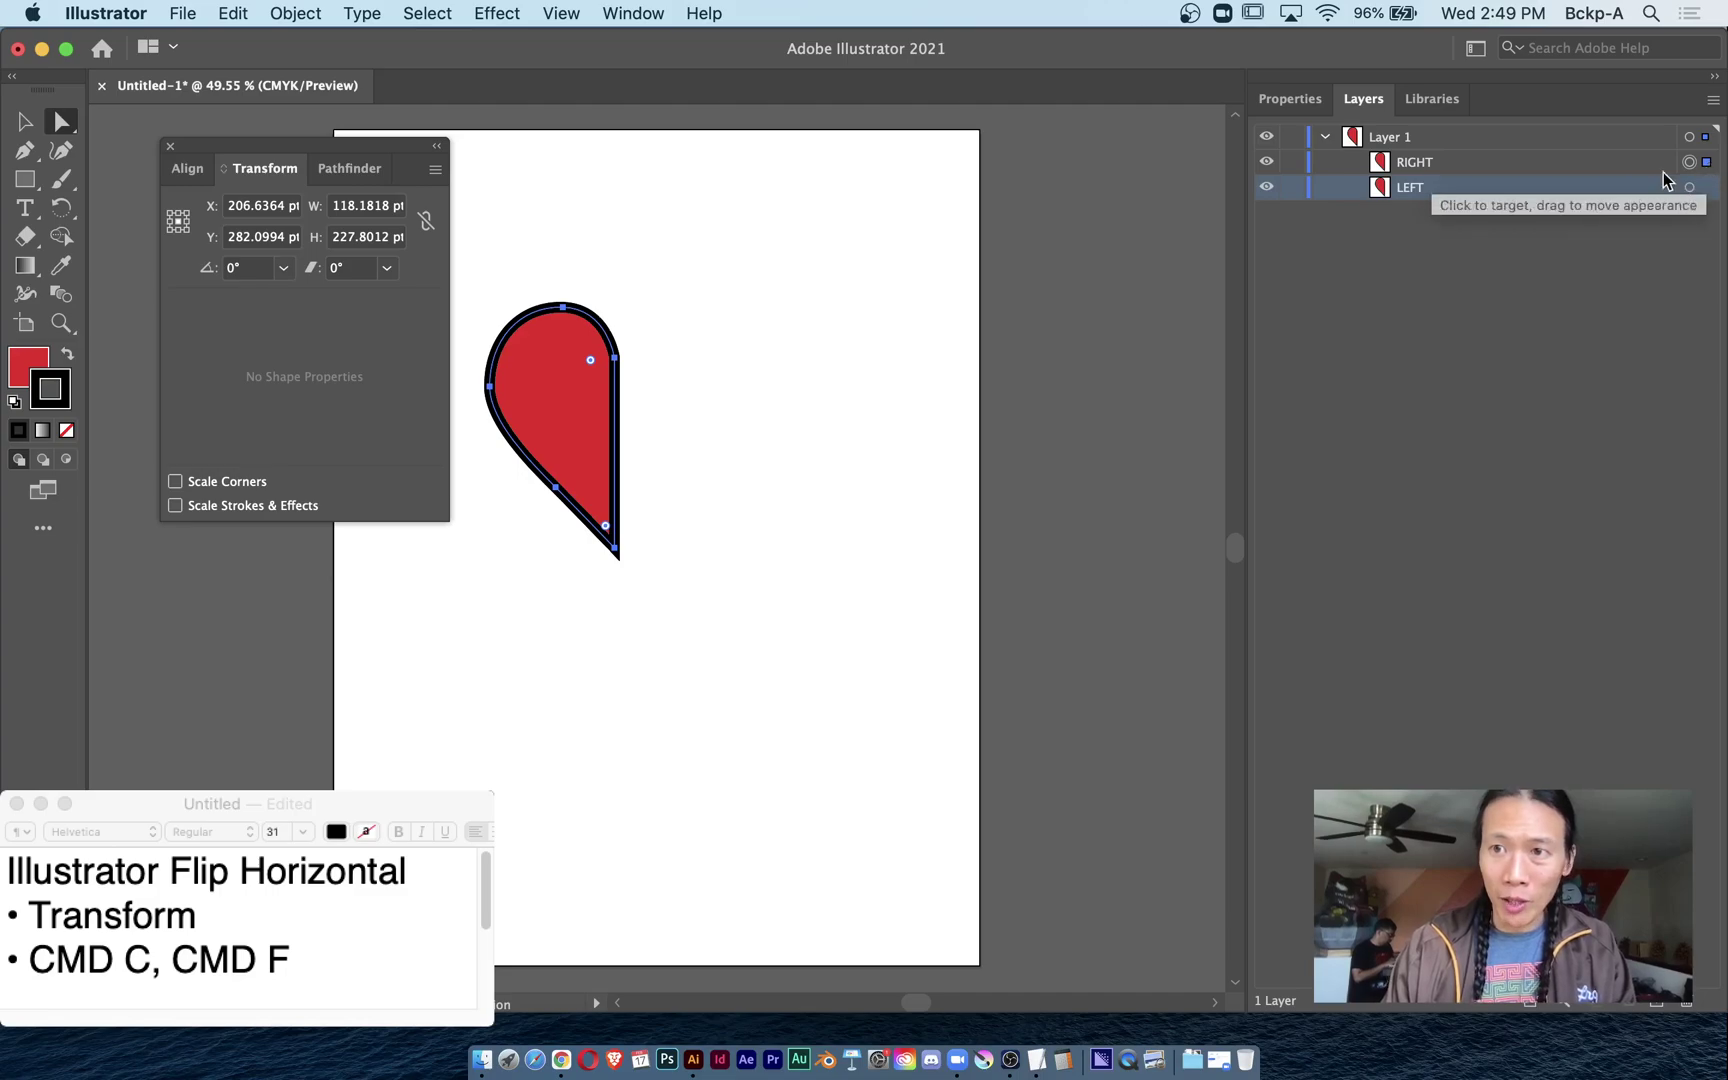
{"action": "left_click", "coordinate": [1400, 171]}
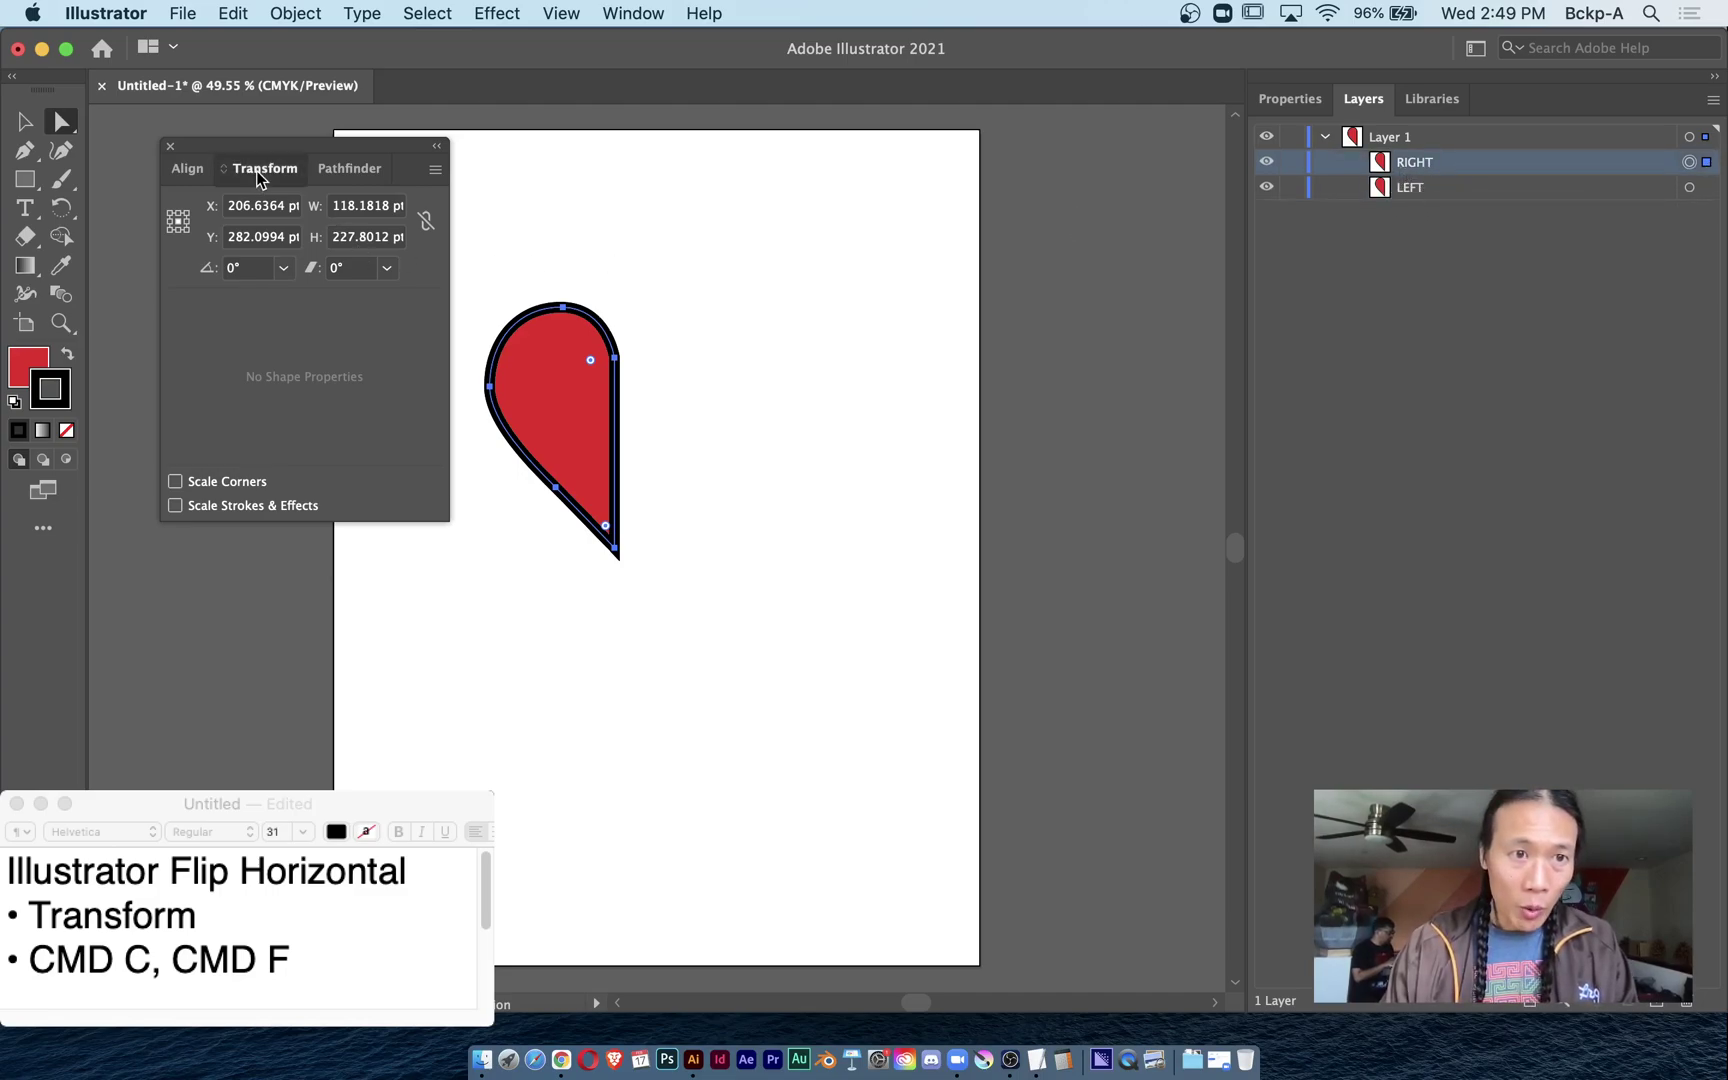
Flip the RIGHT copy horizontally and shift-nudge it toward LEFT.
{"action": "left_click", "coordinate": [435, 173]}
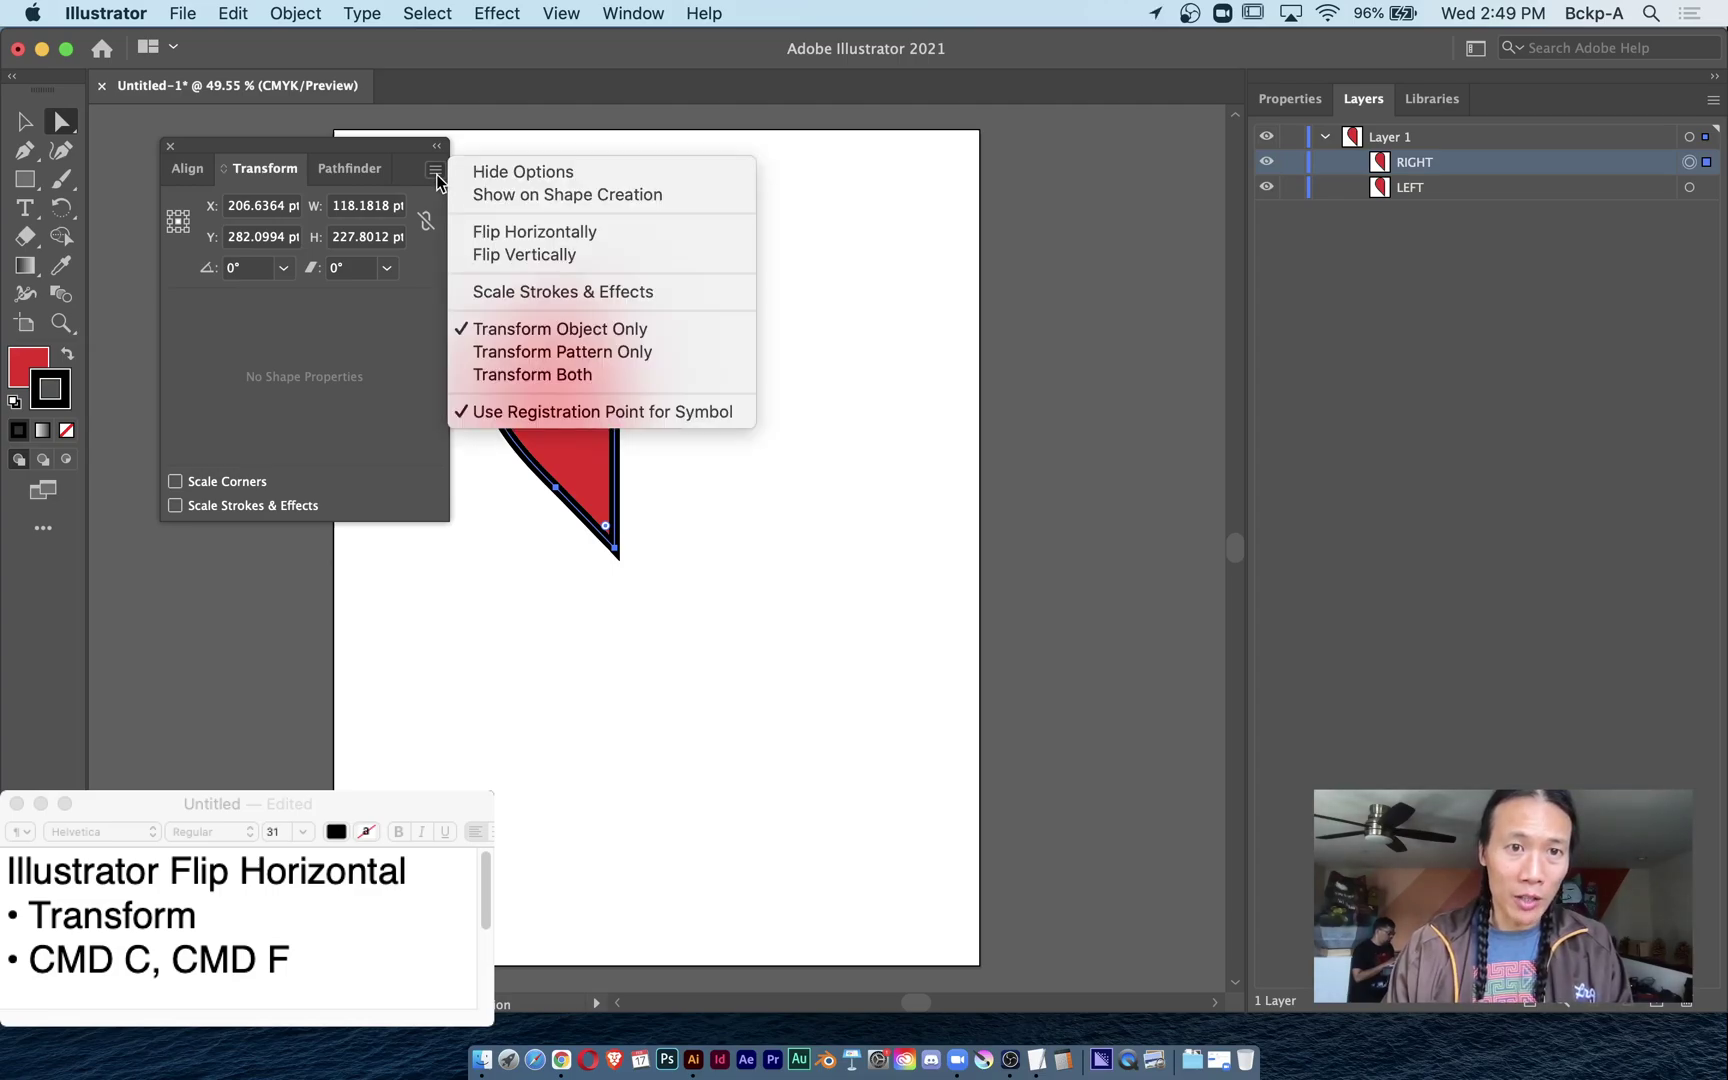
{"action": "left_click", "coordinate": [494, 237]}
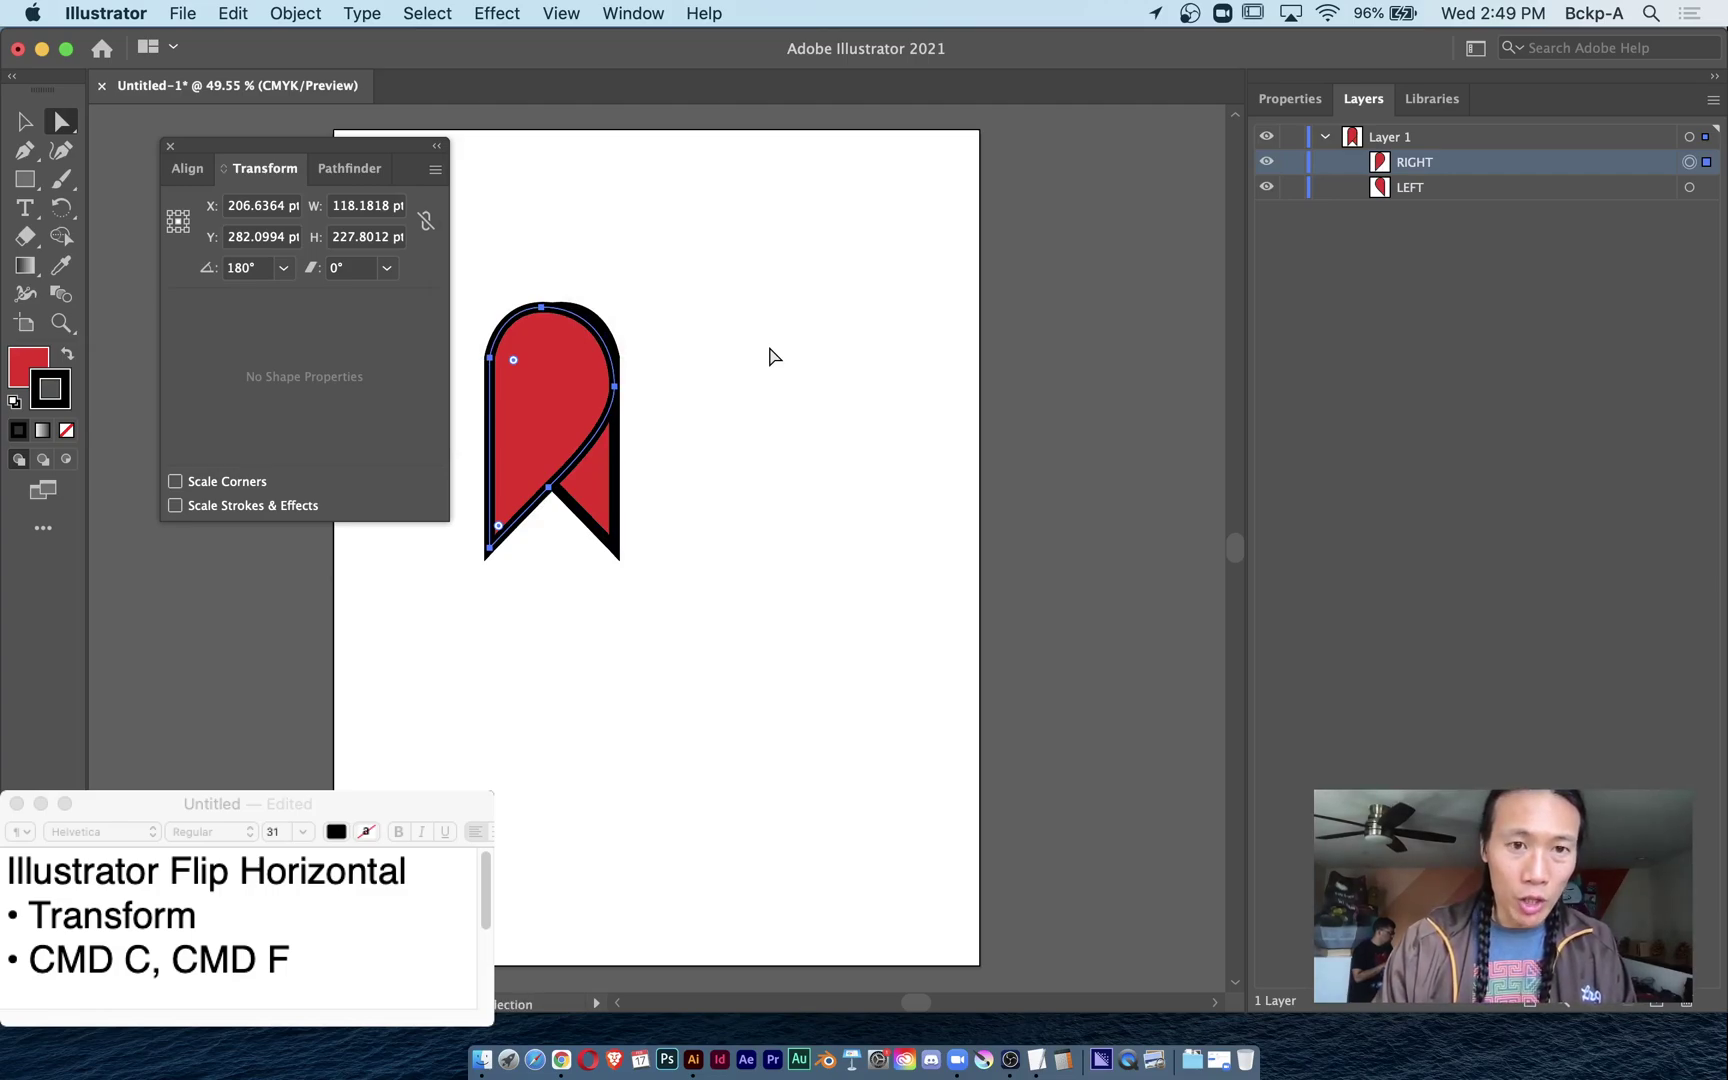
{"action": "key", "text": "shift+Right"}
{"action": "key", "text": "shift+Right"}
{"action": "key", "text": "shift+Right"}
{"action": "key", "text": "shift+Right"}
{"action": "key", "text": "shift+Right"}
{"action": "key", "text": "shift+Right"}
{"action": "key", "text": "shift+Right"}
{"action": "key", "text": "shift+Right"}
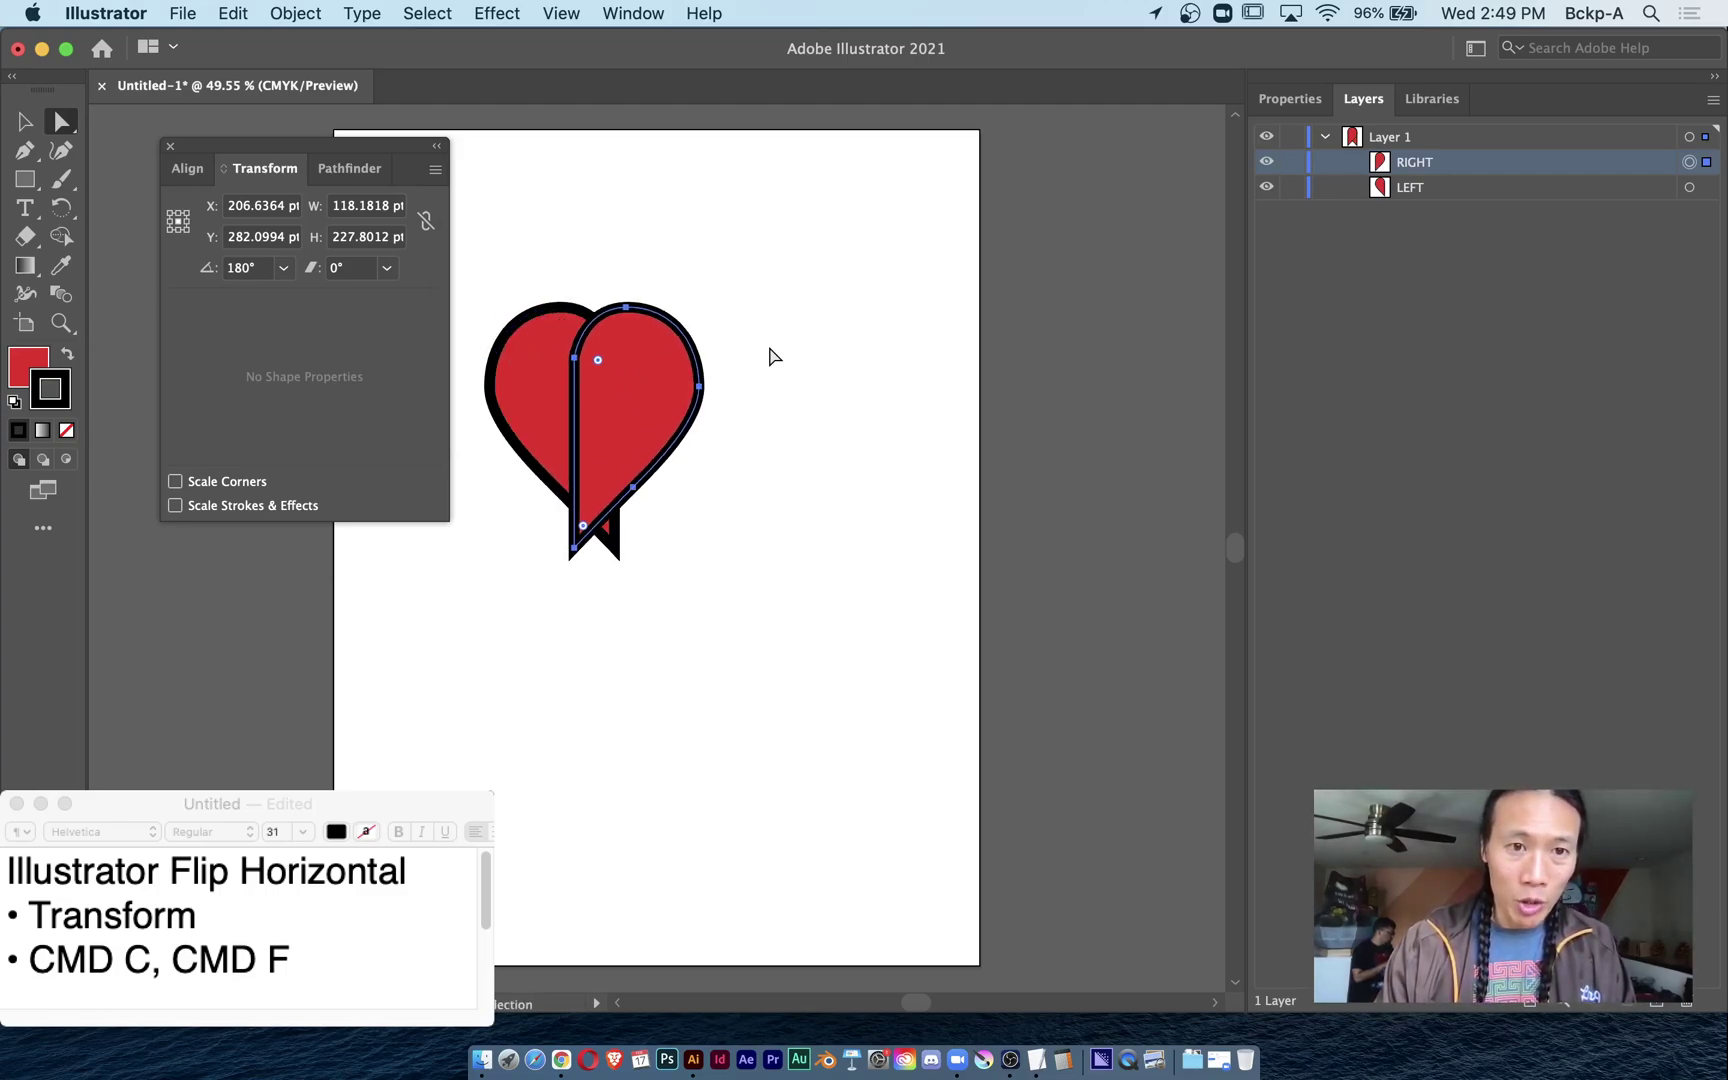
{"action": "key", "text": "shift+Right"}
{"action": "key", "text": "shift+Right"}
{"action": "key", "text": "shift+Right"}
{"action": "key", "text": "shift+Right"}
{"action": "key", "text": "shift+Right"}
{"action": "key", "text": "shift+Right"}
{"action": "key", "text": "shift+Right"}
{"action": "key", "text": "shift+Right"}
{"action": "key", "text": "shift+Right"}
Fine-tune RIGHT's position with arrow nudges until it touches LEFT.
{"action": "key", "text": "shift+Left"}
{"action": "key", "text": "shift+Left"}
{"action": "key", "text": "shift+Left"}
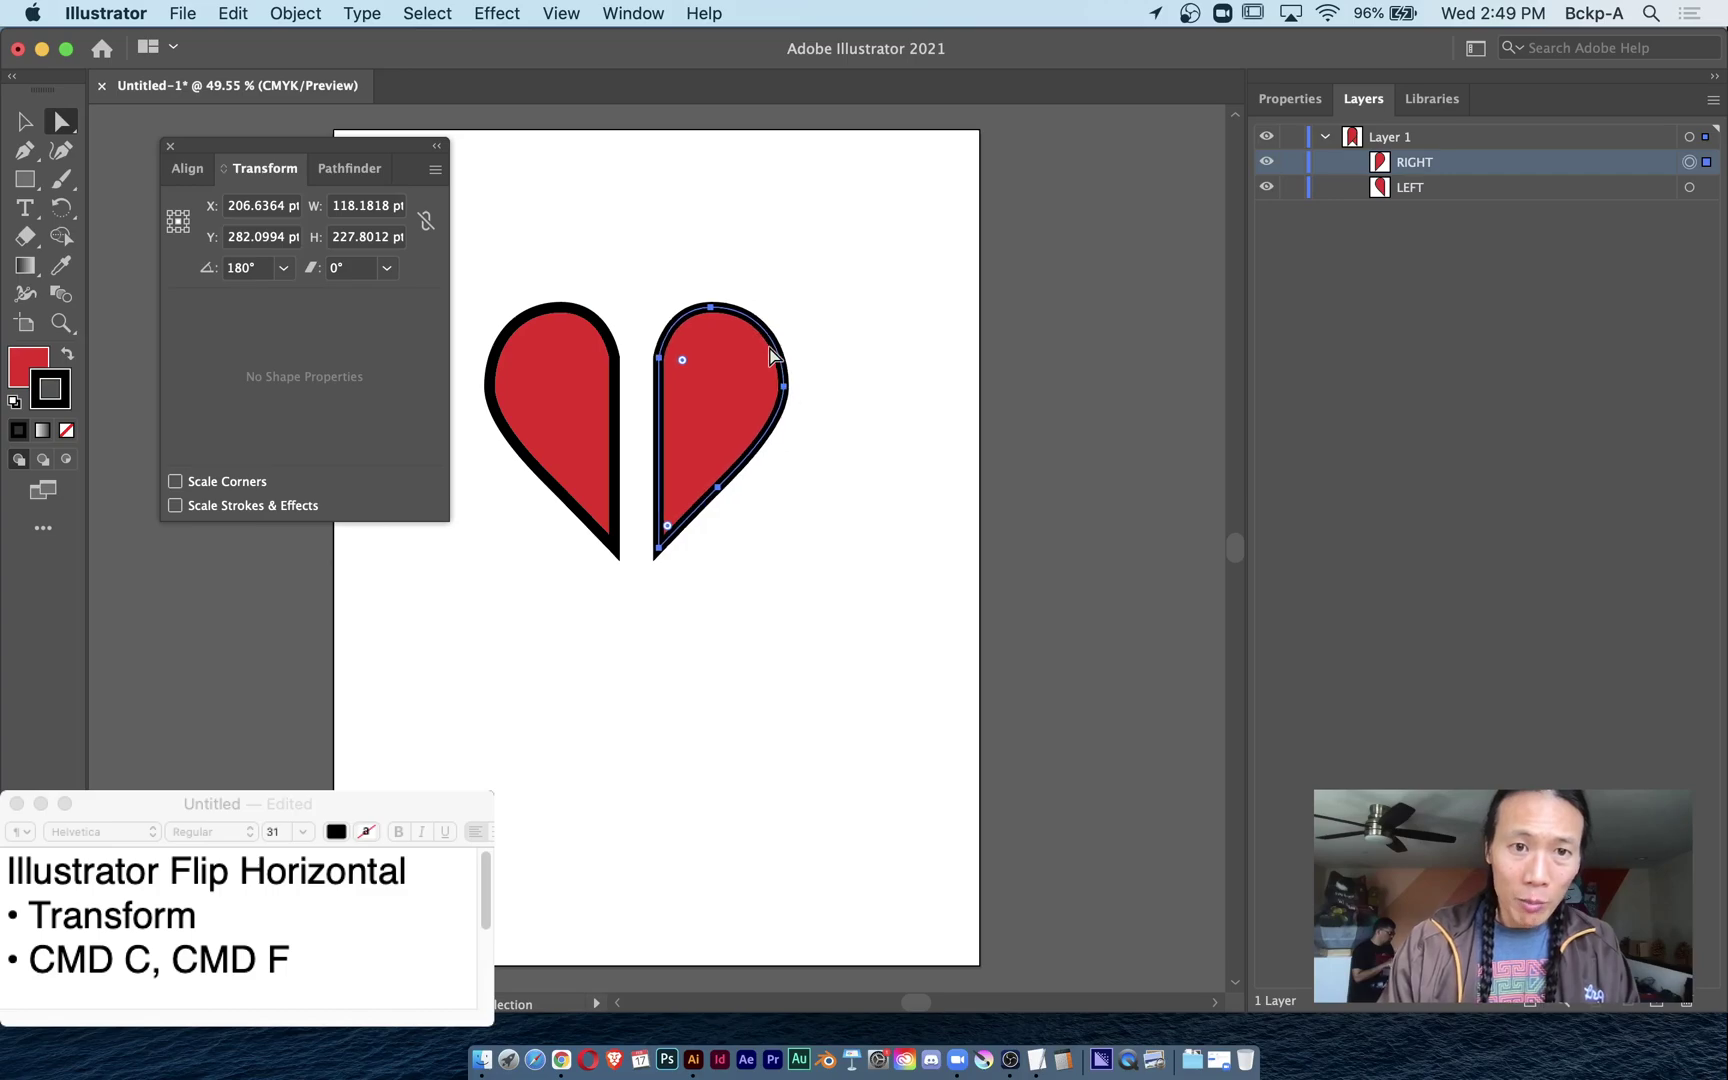
{"action": "key", "text": "shift+Left"}
{"action": "key", "text": "shift+Left"}
{"action": "key", "text": "shift+Left"}
{"action": "key", "text": "Left"}
{"action": "key", "text": "Left"}
{"action": "key", "text": "Left"}
{"action": "key", "text": "Left"}
{"action": "key", "text": "Left"}
{"action": "key", "text": "Left"}
{"action": "key", "text": "Left"}
{"action": "key", "text": "Left"}
{"action": "key", "text": "Left"}
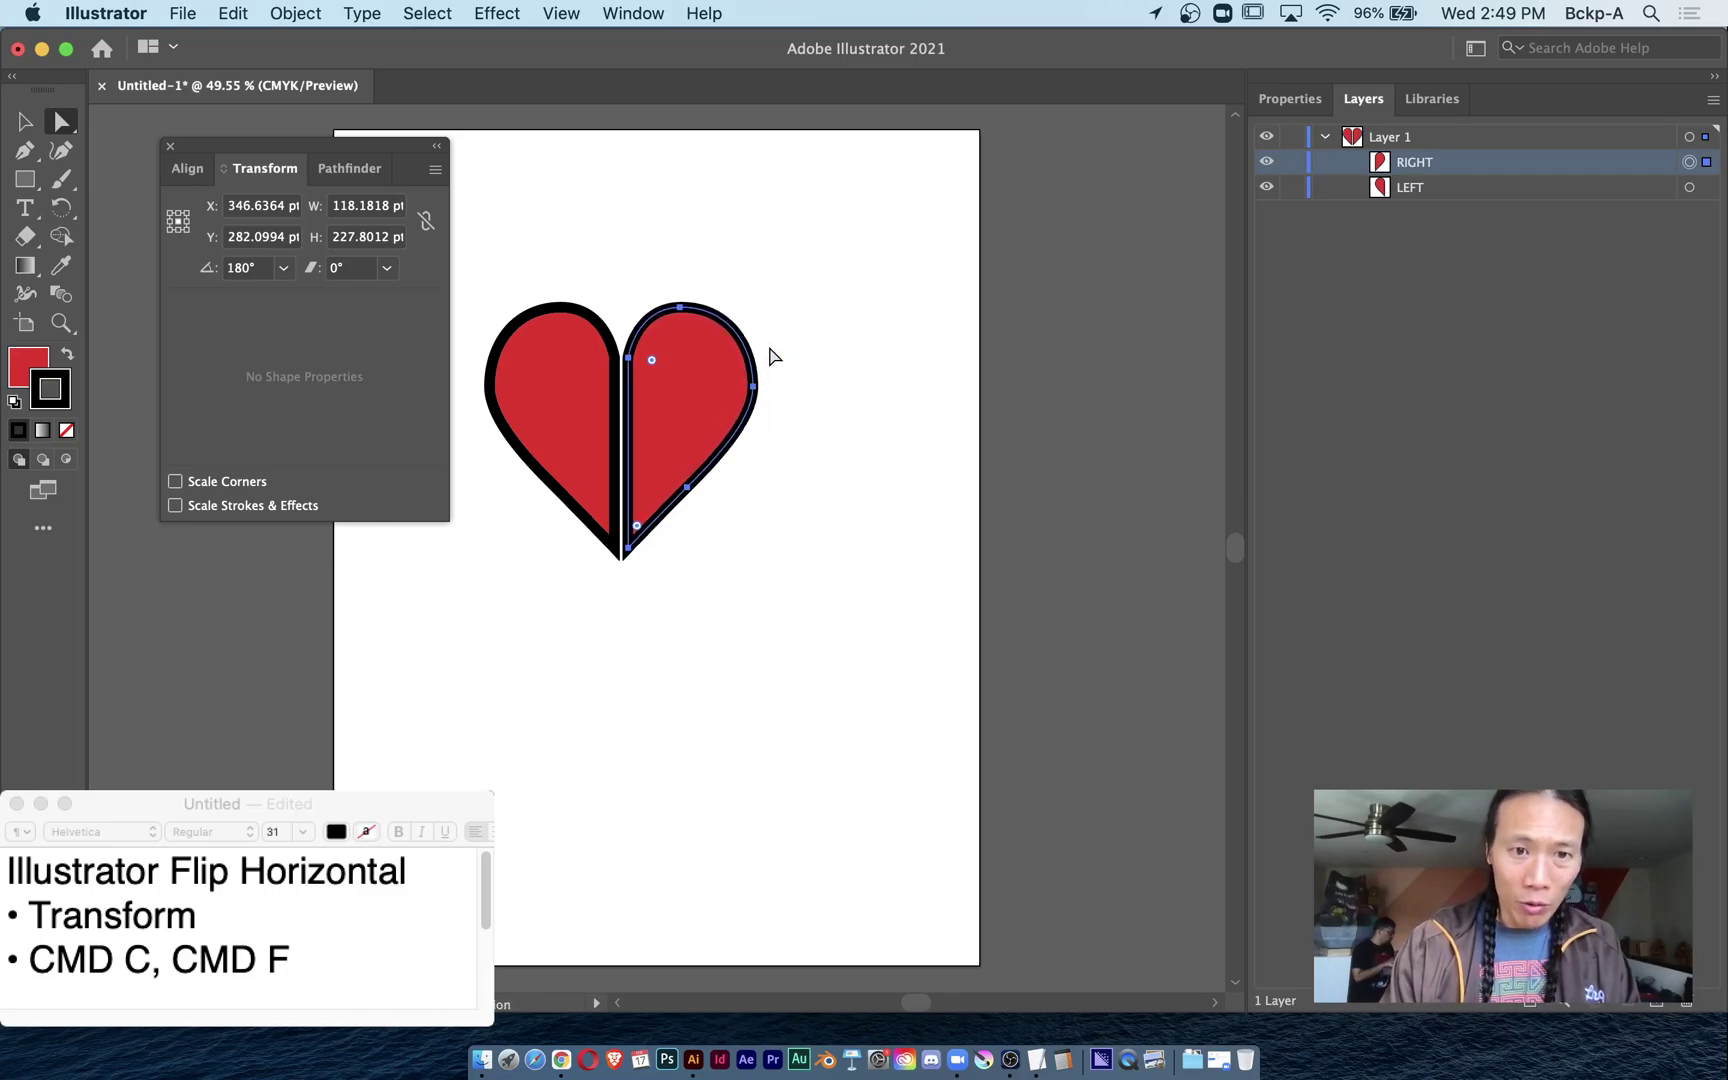
{"action": "key", "text": "Left"}
{"action": "key", "text": "Left"}
{"action": "key", "text": "Left"}
{"action": "key", "text": "Left"}
{"action": "key", "text": "Left"}
{"action": "key", "text": "Left"}
{"action": "key", "text": "Left"}
{"action": "key", "text": "Left"}
{"action": "key", "text": "Left"}
{"action": "key", "text": "Left"}
{"action": "key", "text": "Left"}
{"action": "key", "text": "Left"}
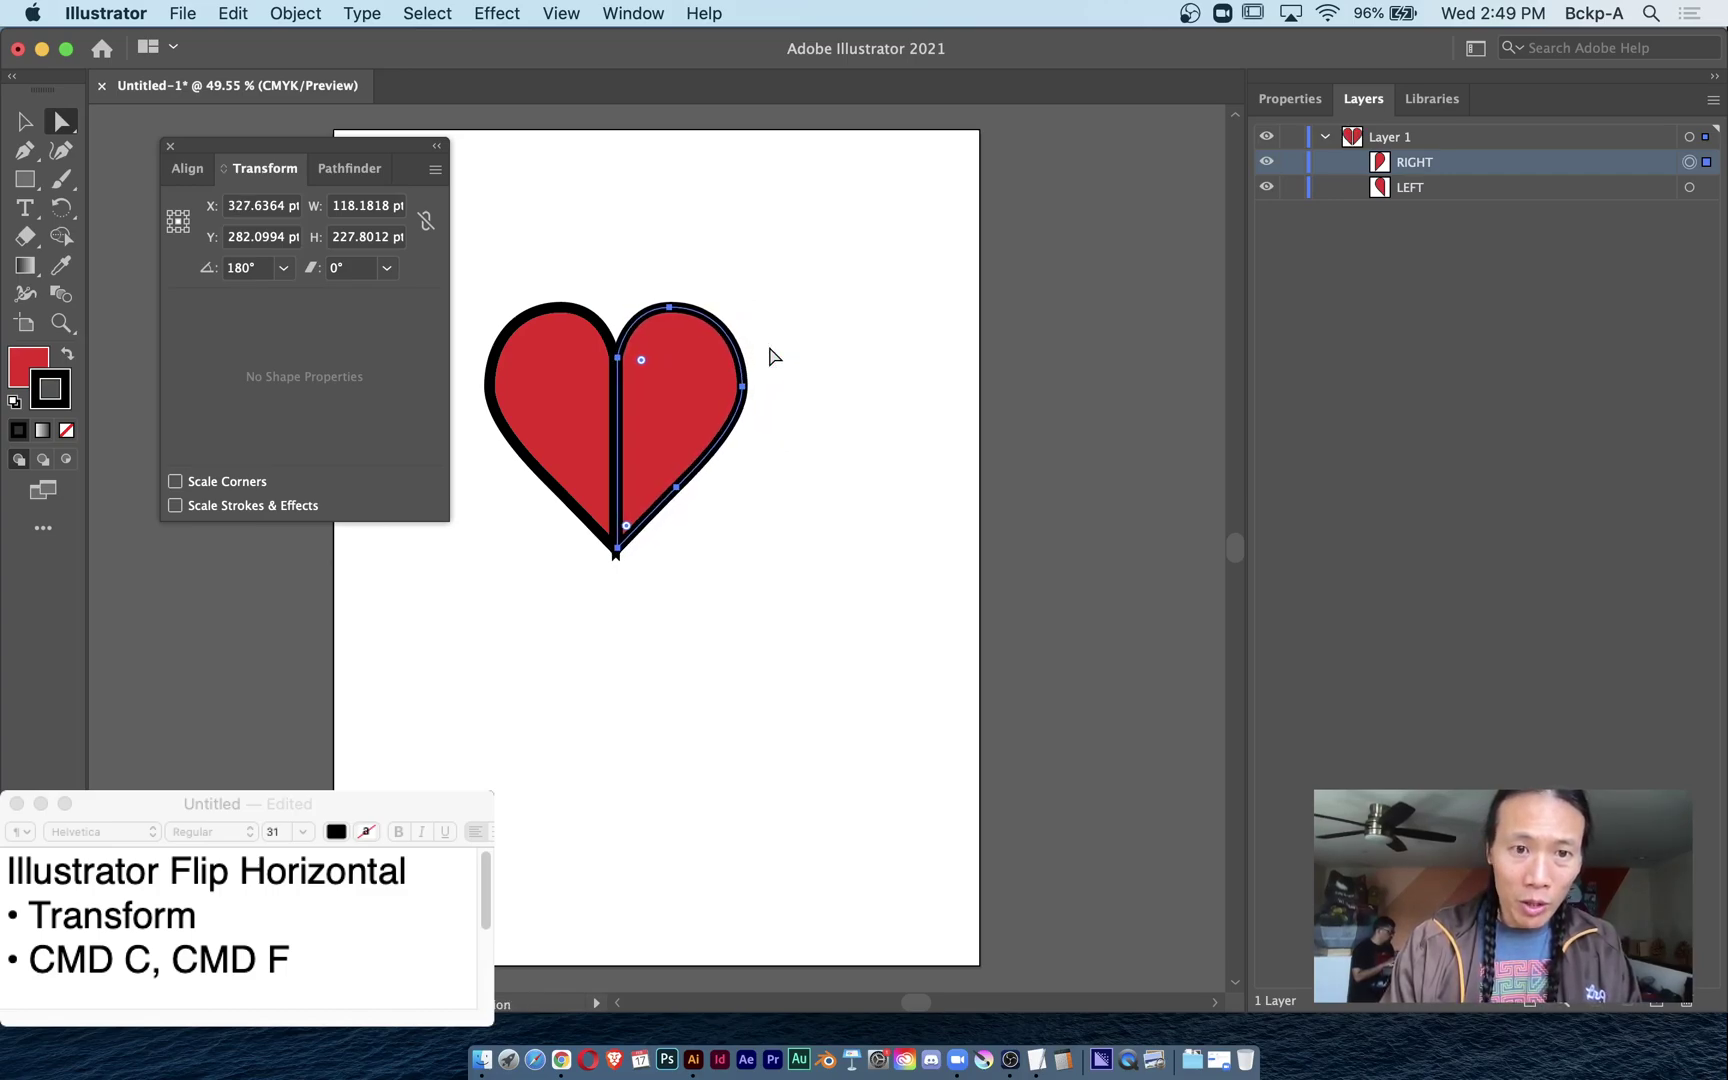
{"action": "key", "text": "Left"}
{"action": "key", "text": "Left"}
{"action": "key", "text": "Left"}
{"action": "key", "text": "Right"}
{"action": "key", "text": "Right"}
{"action": "key", "text": "Right"}
{"action": "key", "text": "Right"}
{"action": "key", "text": "Right"}
{"action": "key", "text": "Right"}
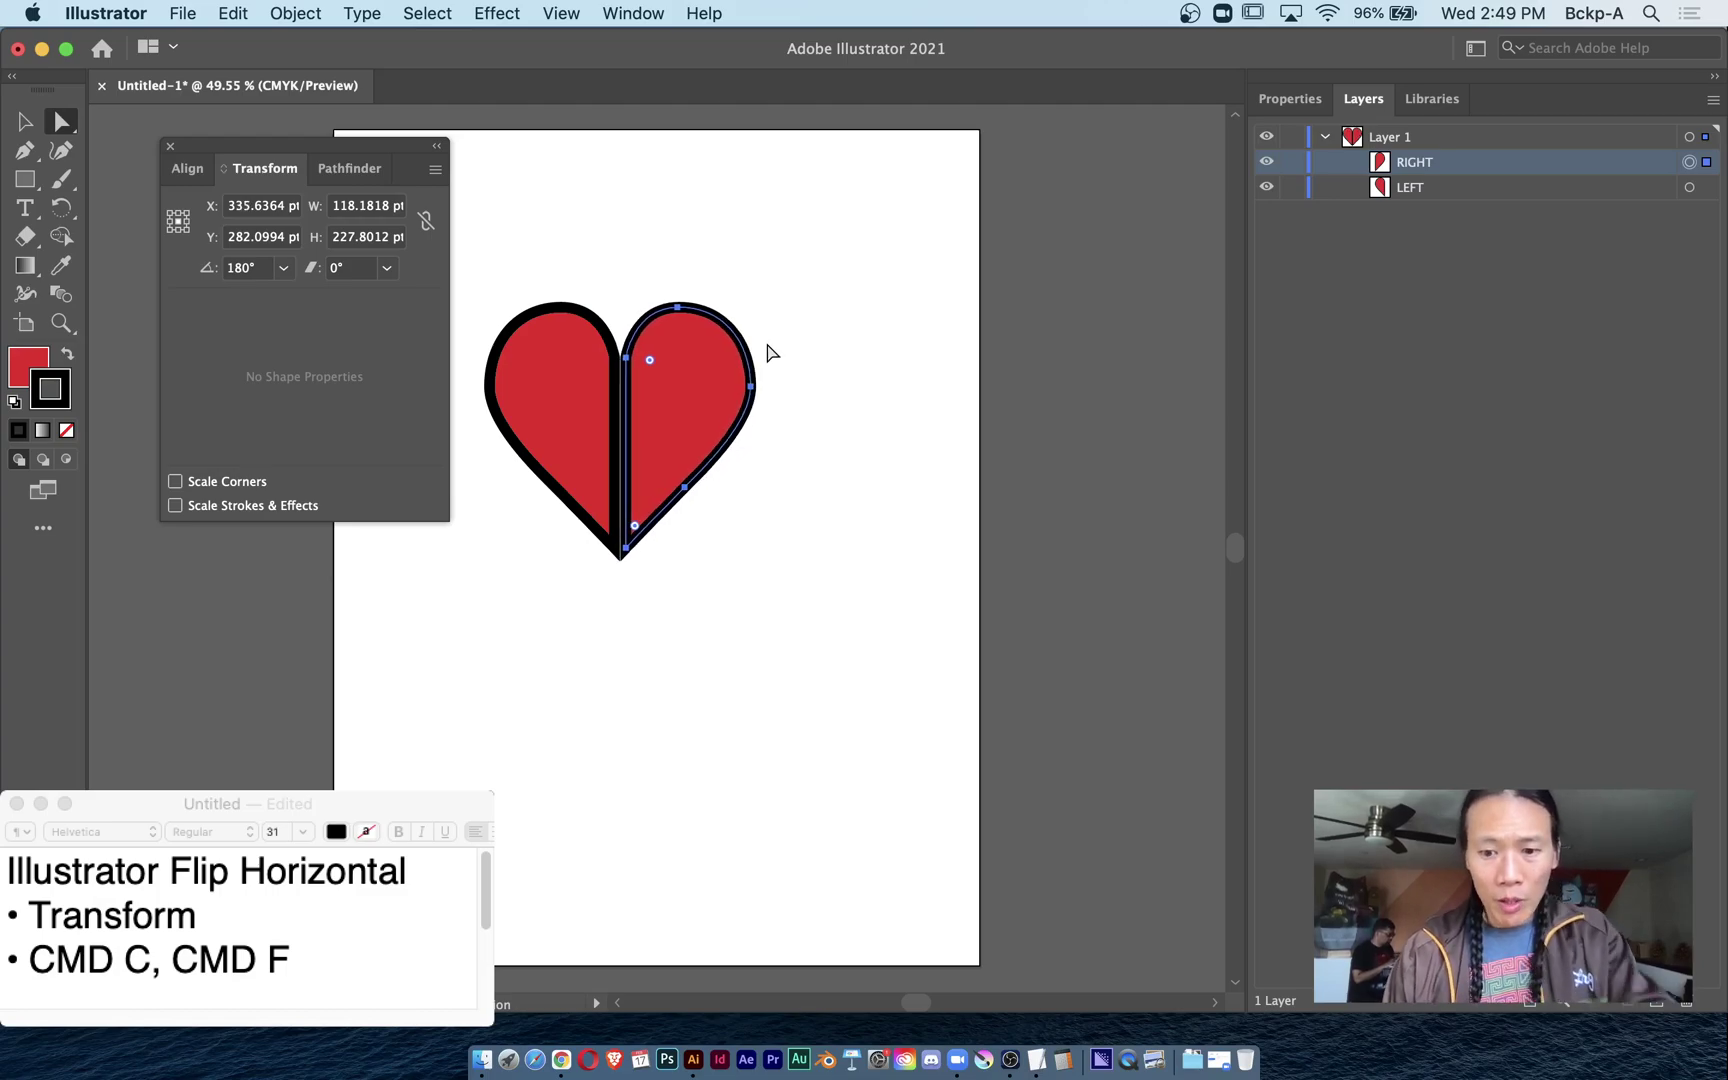
{"action": "key", "text": "Right"}
{"action": "key", "text": "Right"}
Zoom to 100%, centre the heart, and nudge the right half one step.
{"action": "key", "text": "super+1"}
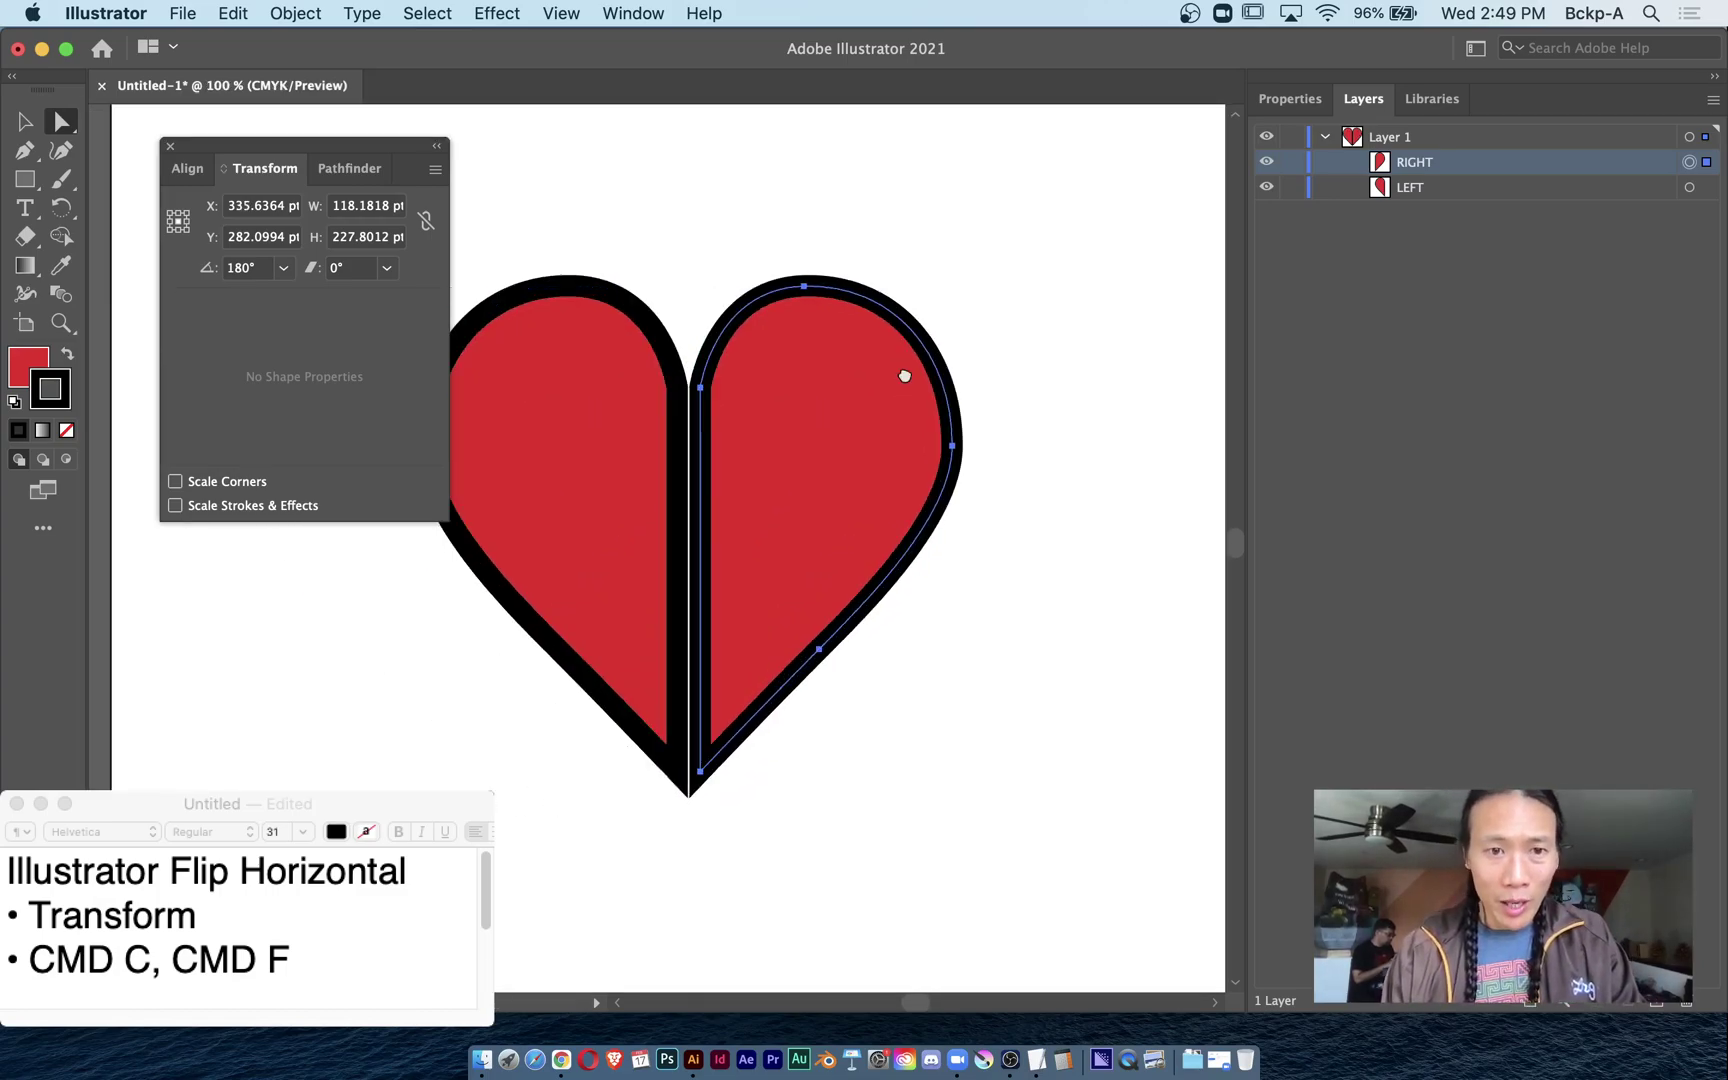
{"action": "left_click_drag", "start_coordinate": [742, 375], "coordinate": [964, 375]}
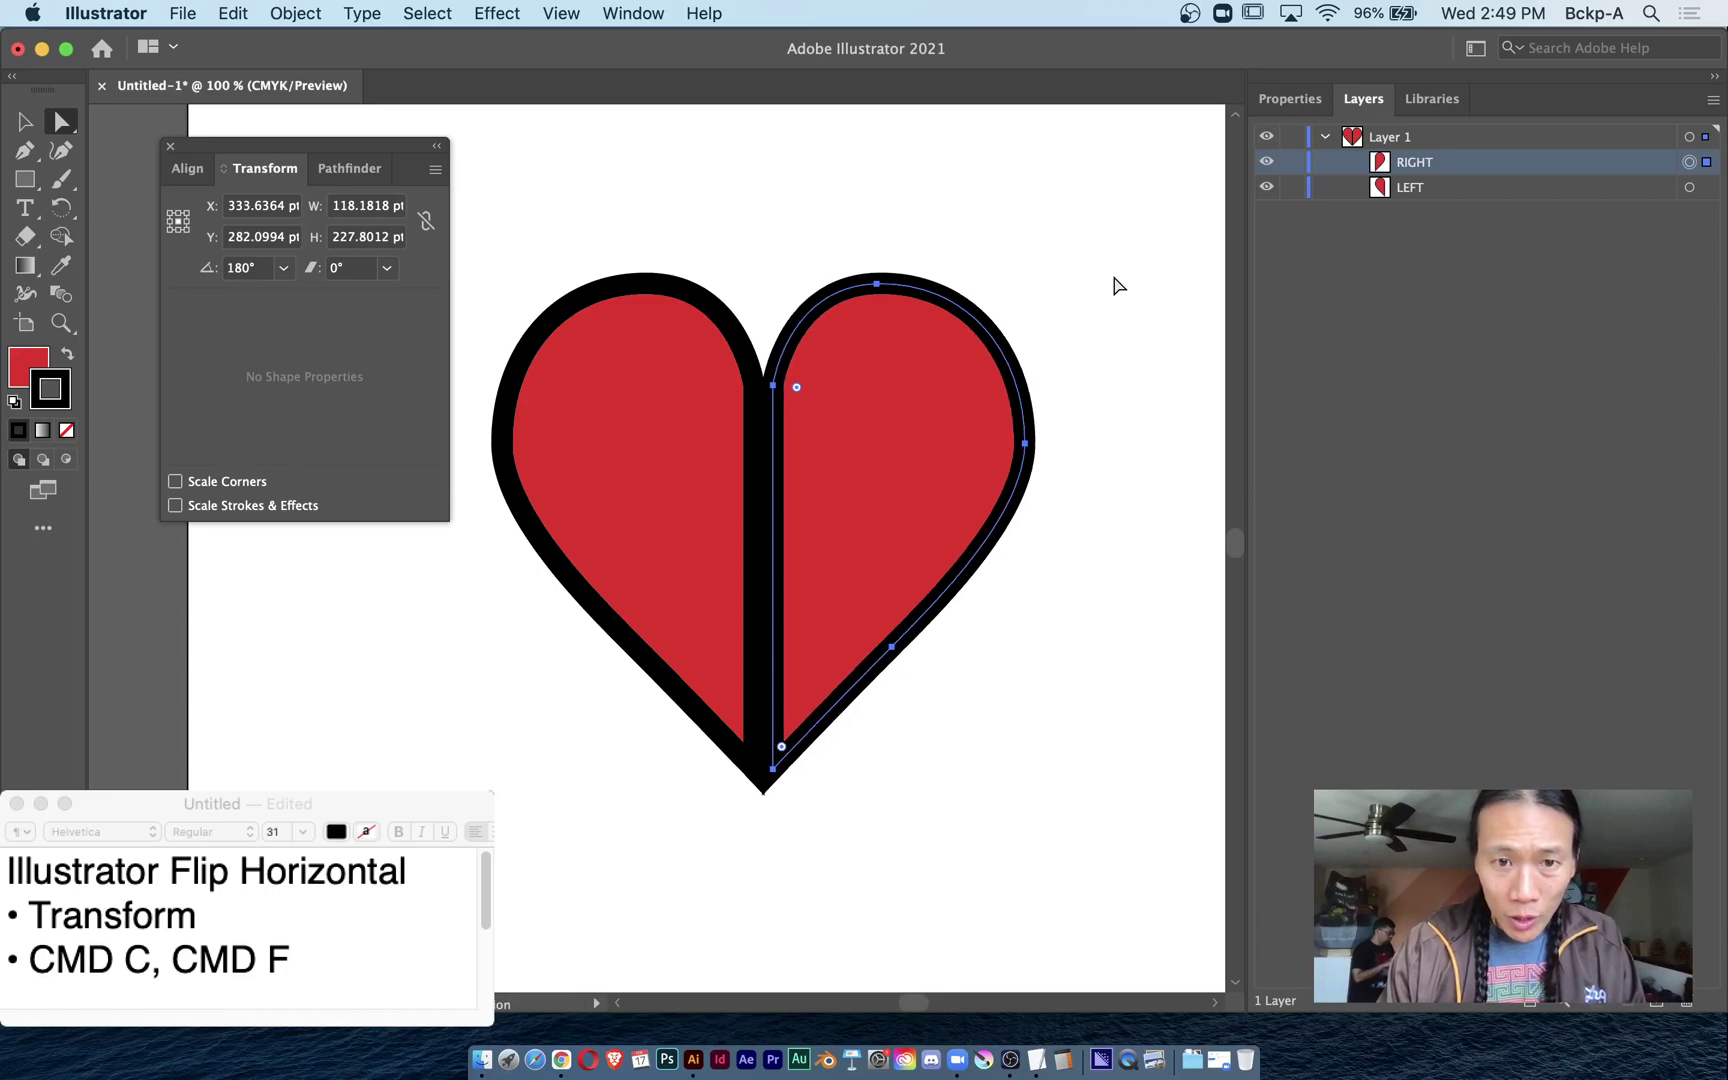
{"action": "key", "text": "Right"}
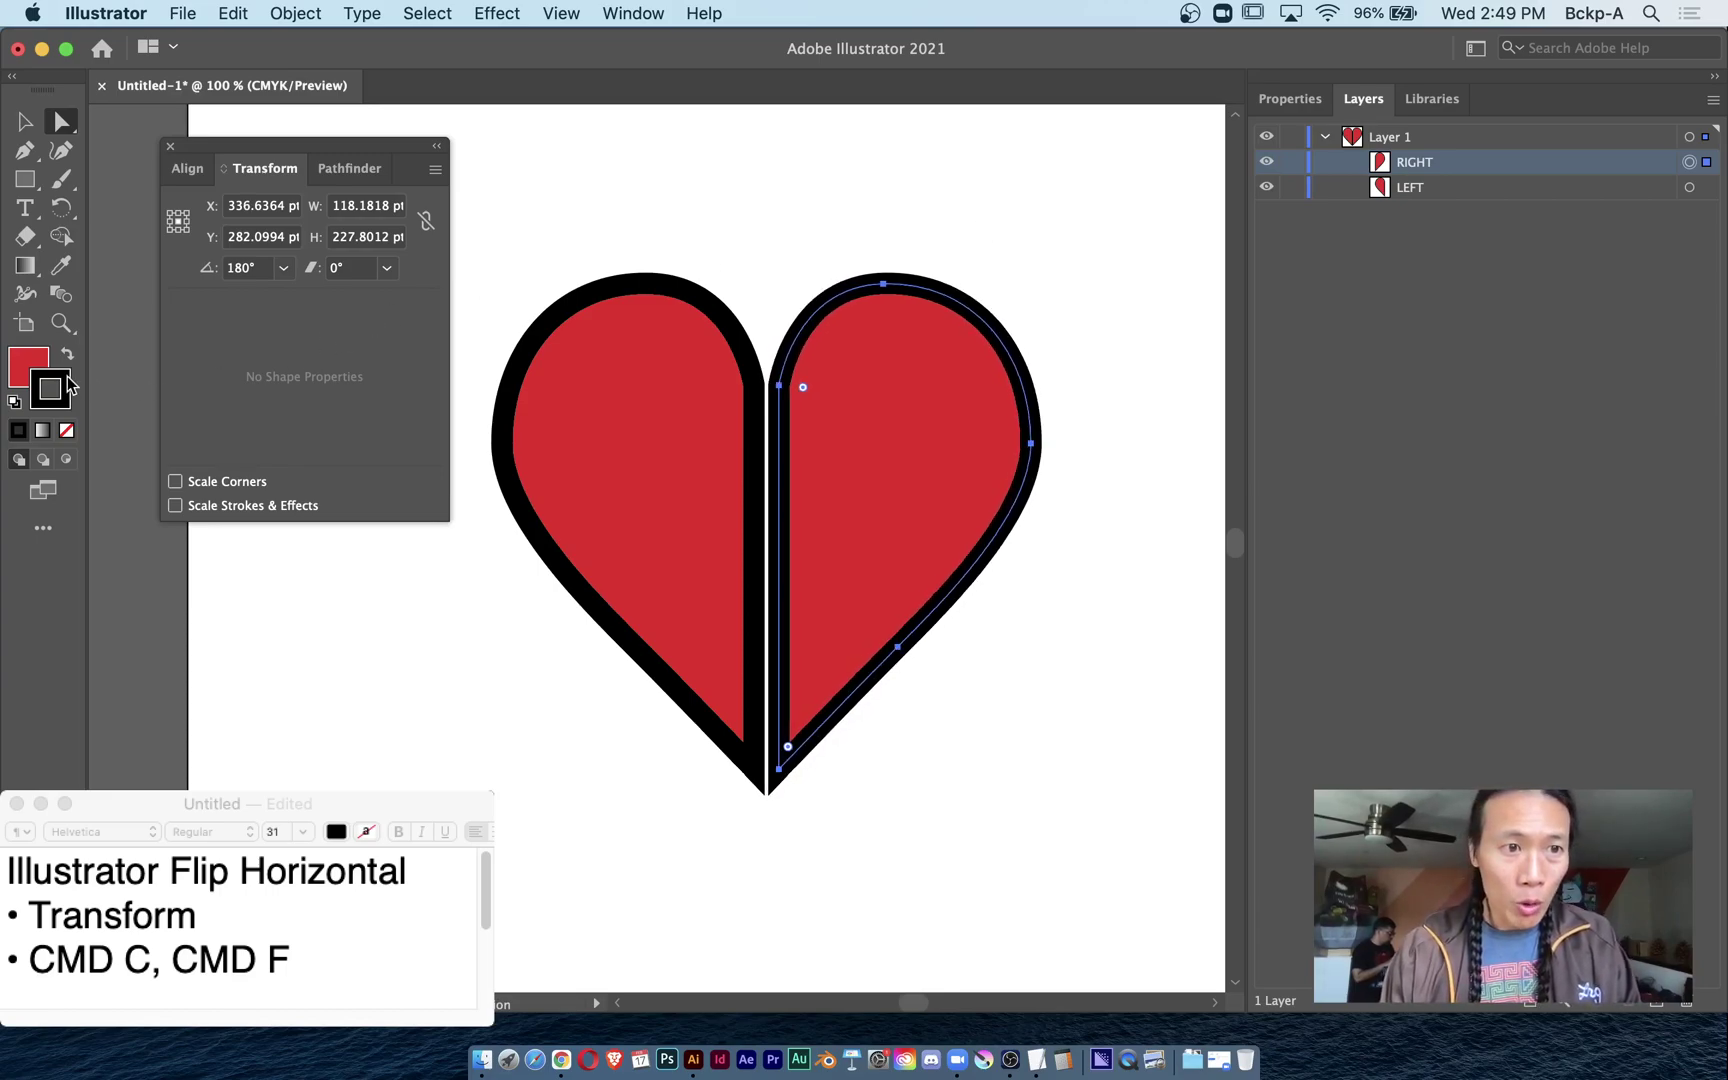
Set the stroke to None on both the right and left halves.
{"action": "left_click", "coordinate": [68, 431]}
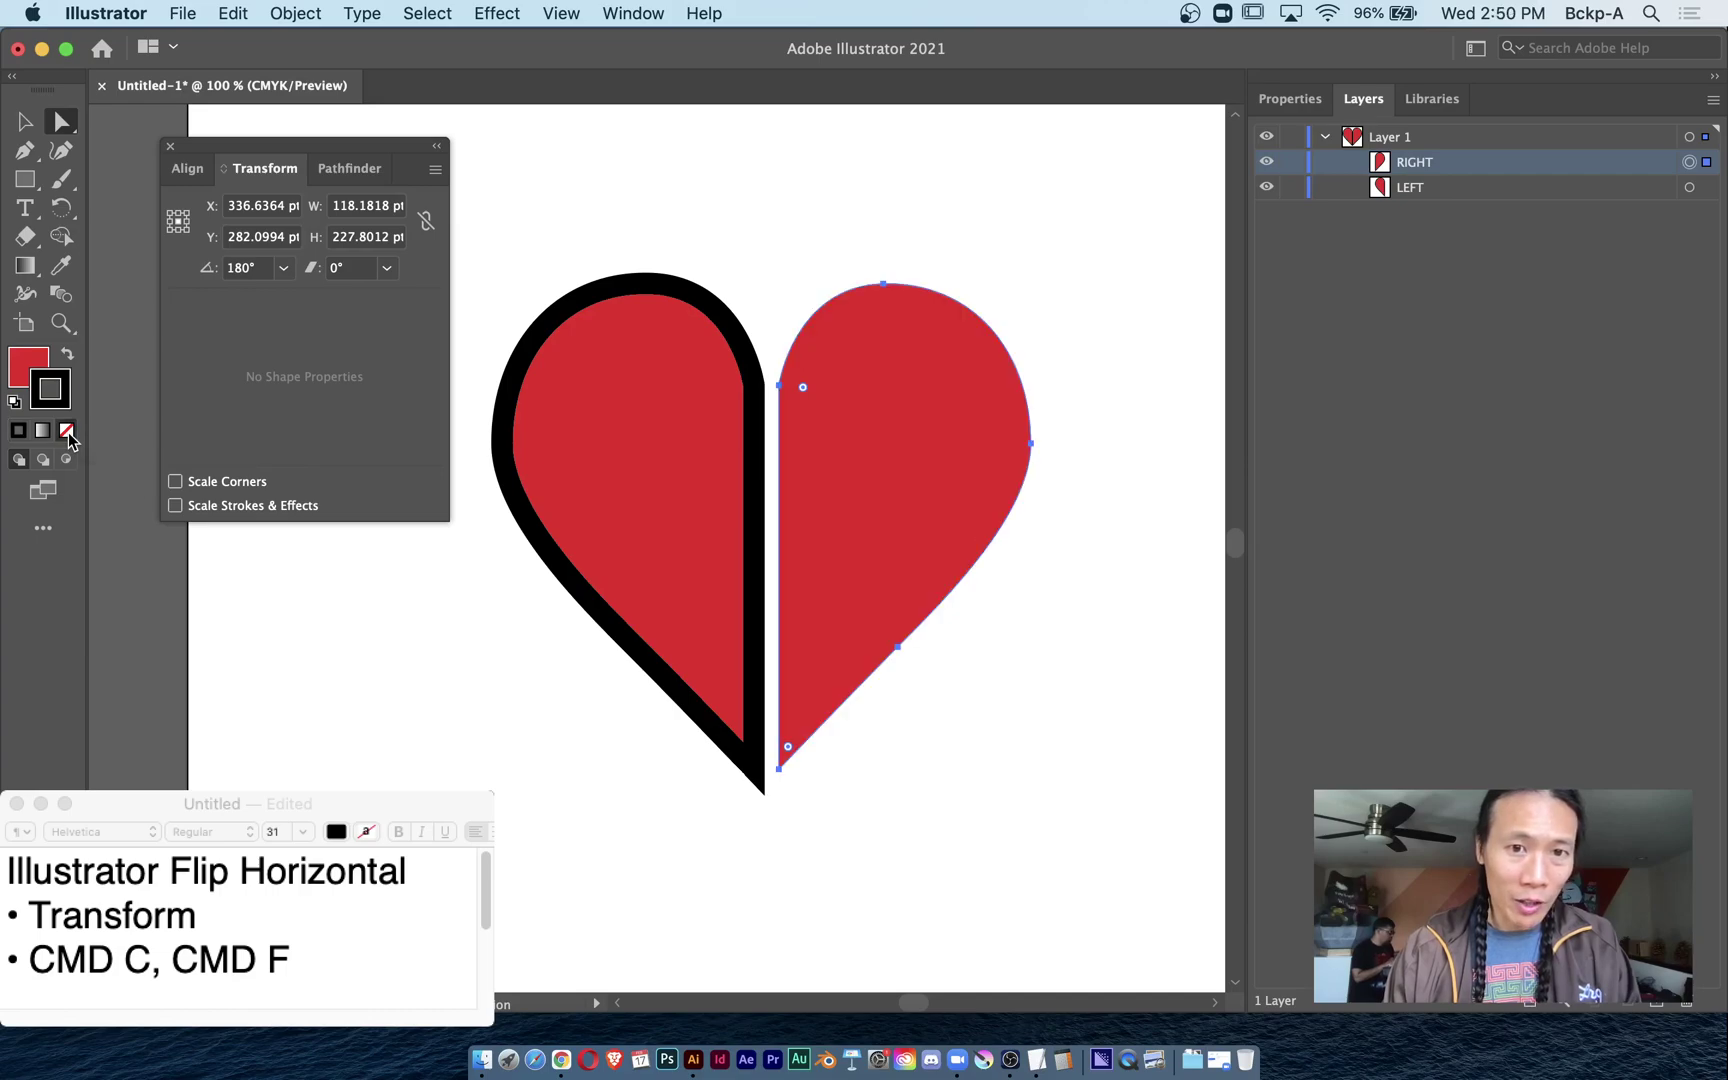
{"action": "left_click", "coordinate": [1688, 187]}
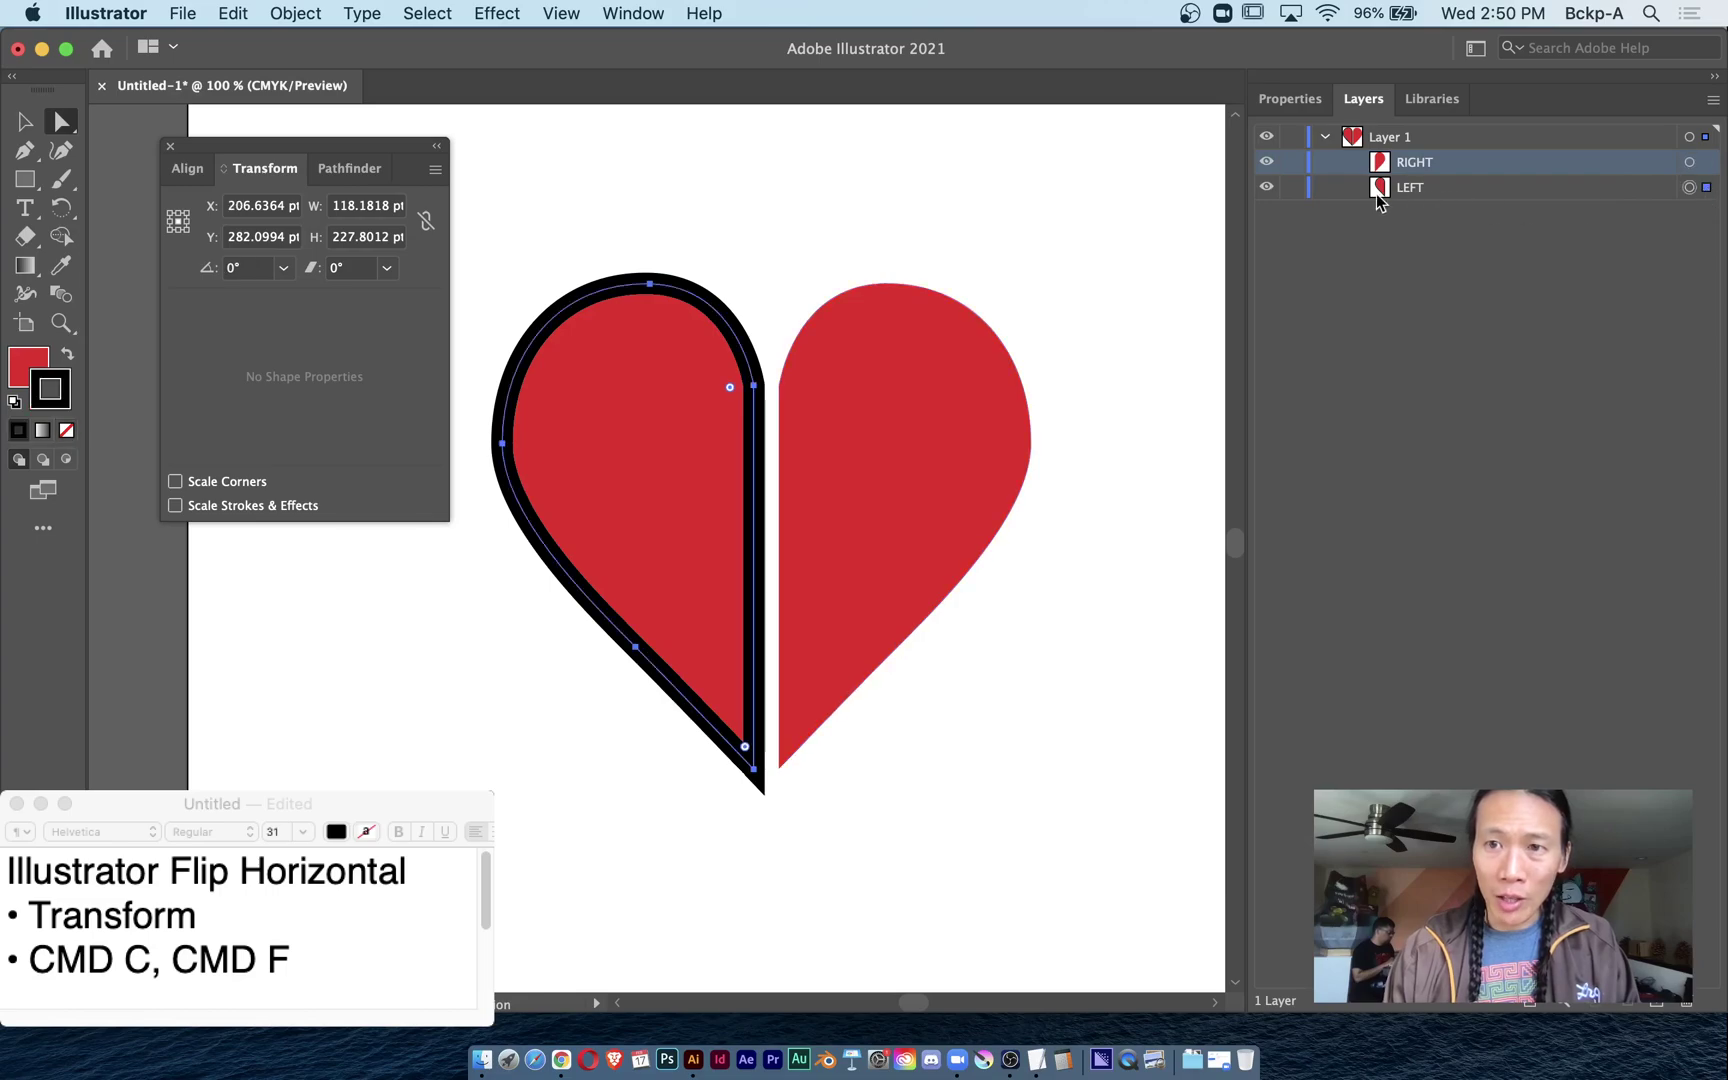
{"action": "left_click", "coordinate": [67, 431]}
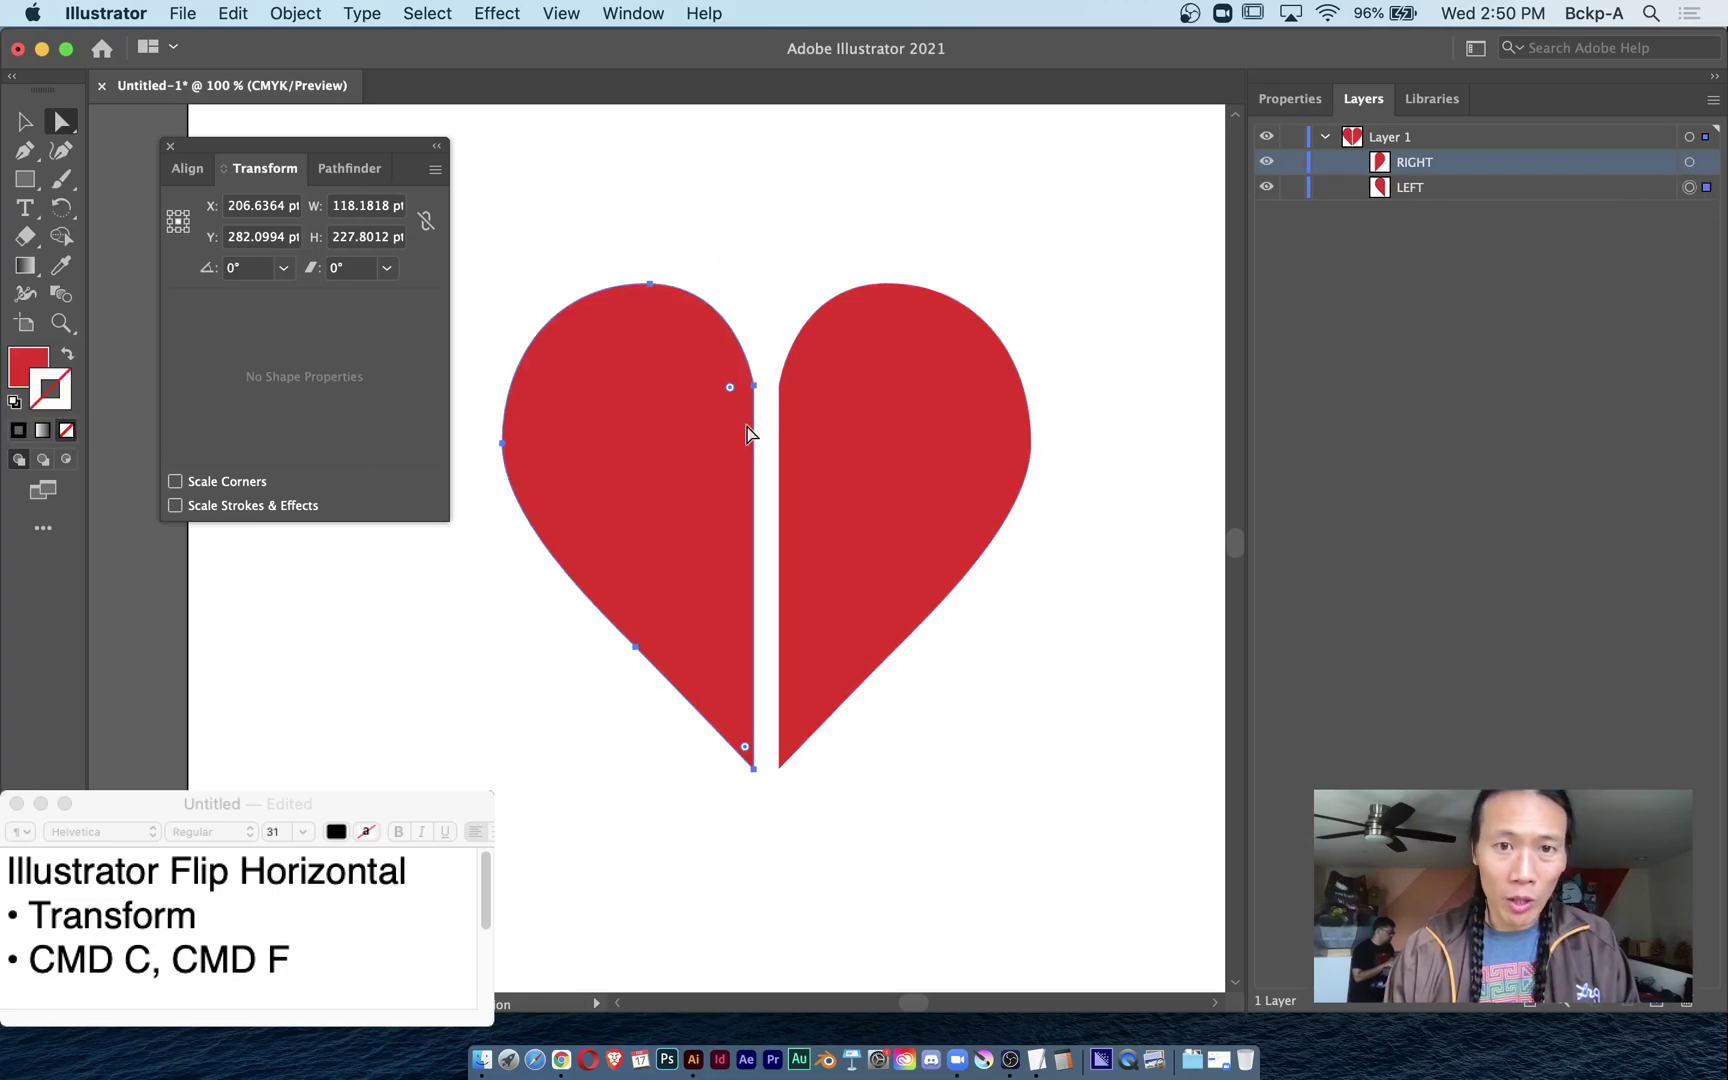
Move the right half with arrow nudges until it sits flush against the left.
{"action": "left_click", "coordinate": [1703, 162]}
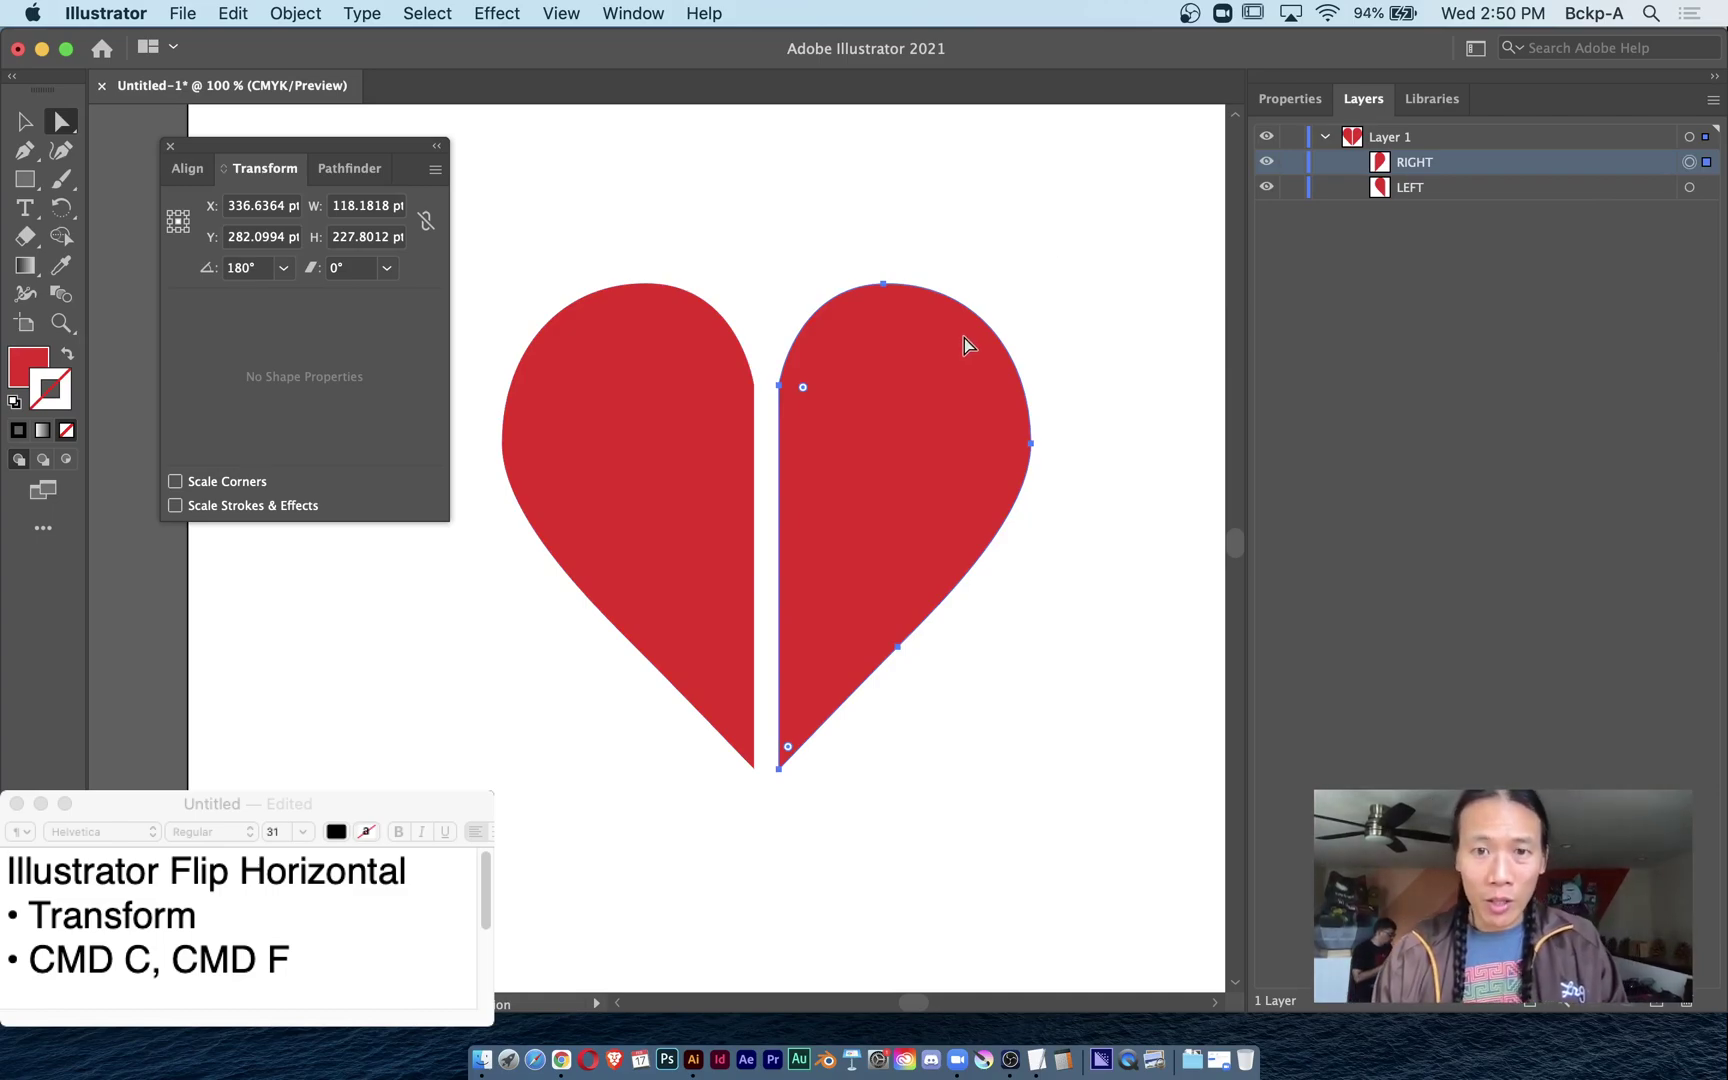
{"action": "key", "text": "v"}
{"action": "key", "text": "shift+Left"}
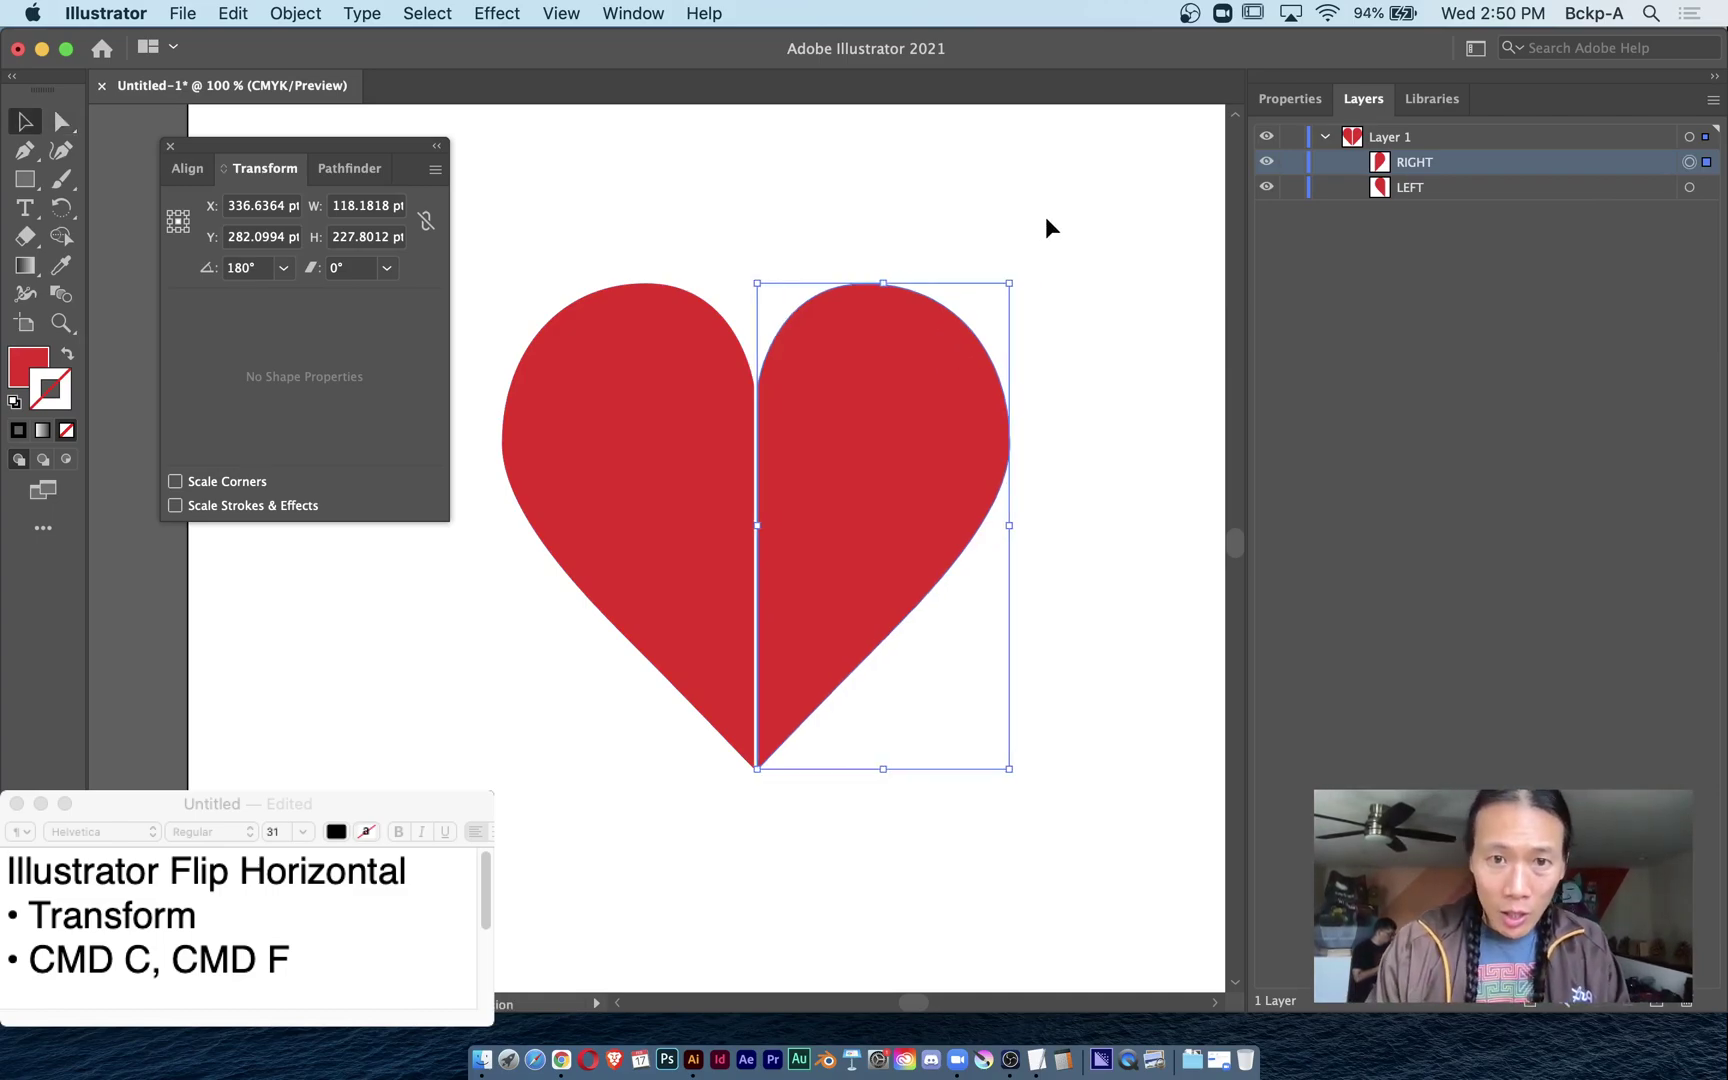
{"action": "key", "text": "Left"}
{"action": "key", "text": "Left"}
{"action": "key", "text": "Left"}
{"action": "key", "text": "Right"}
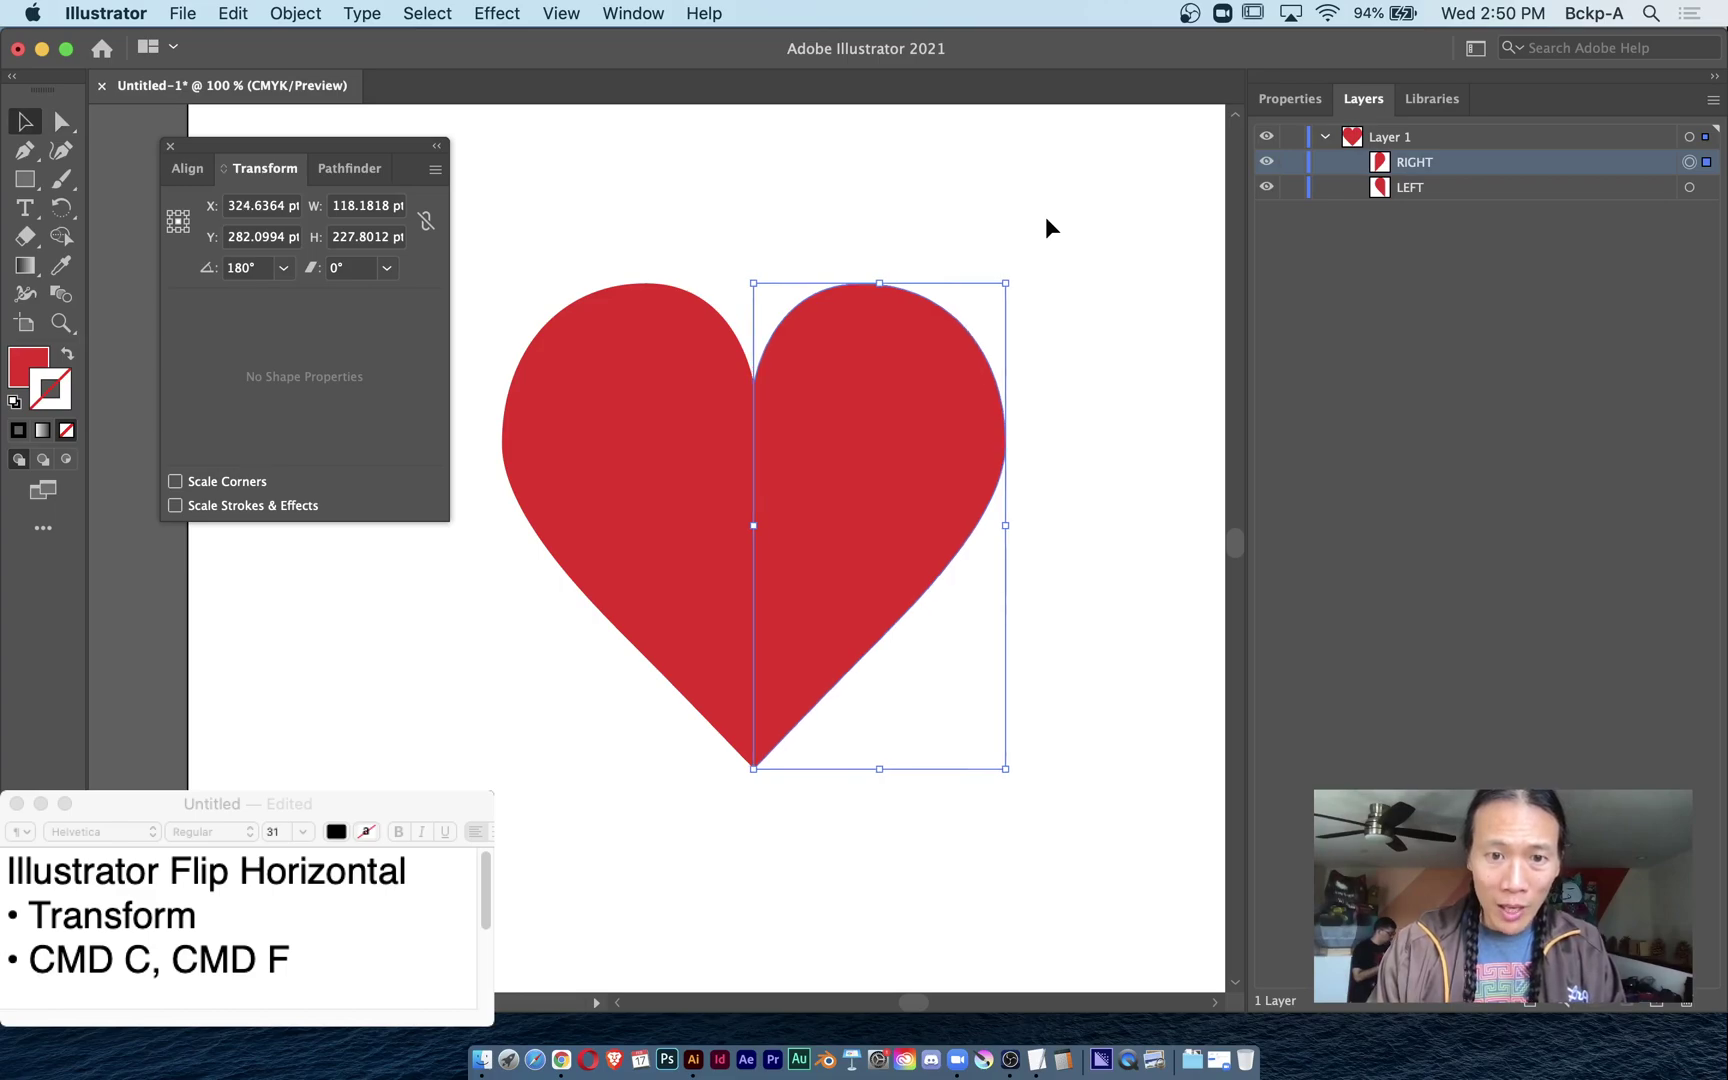
Nudge the right half once more and zoom in and out to check the seam.
{"action": "key", "text": "Right"}
{"action": "key", "text": "Left"}
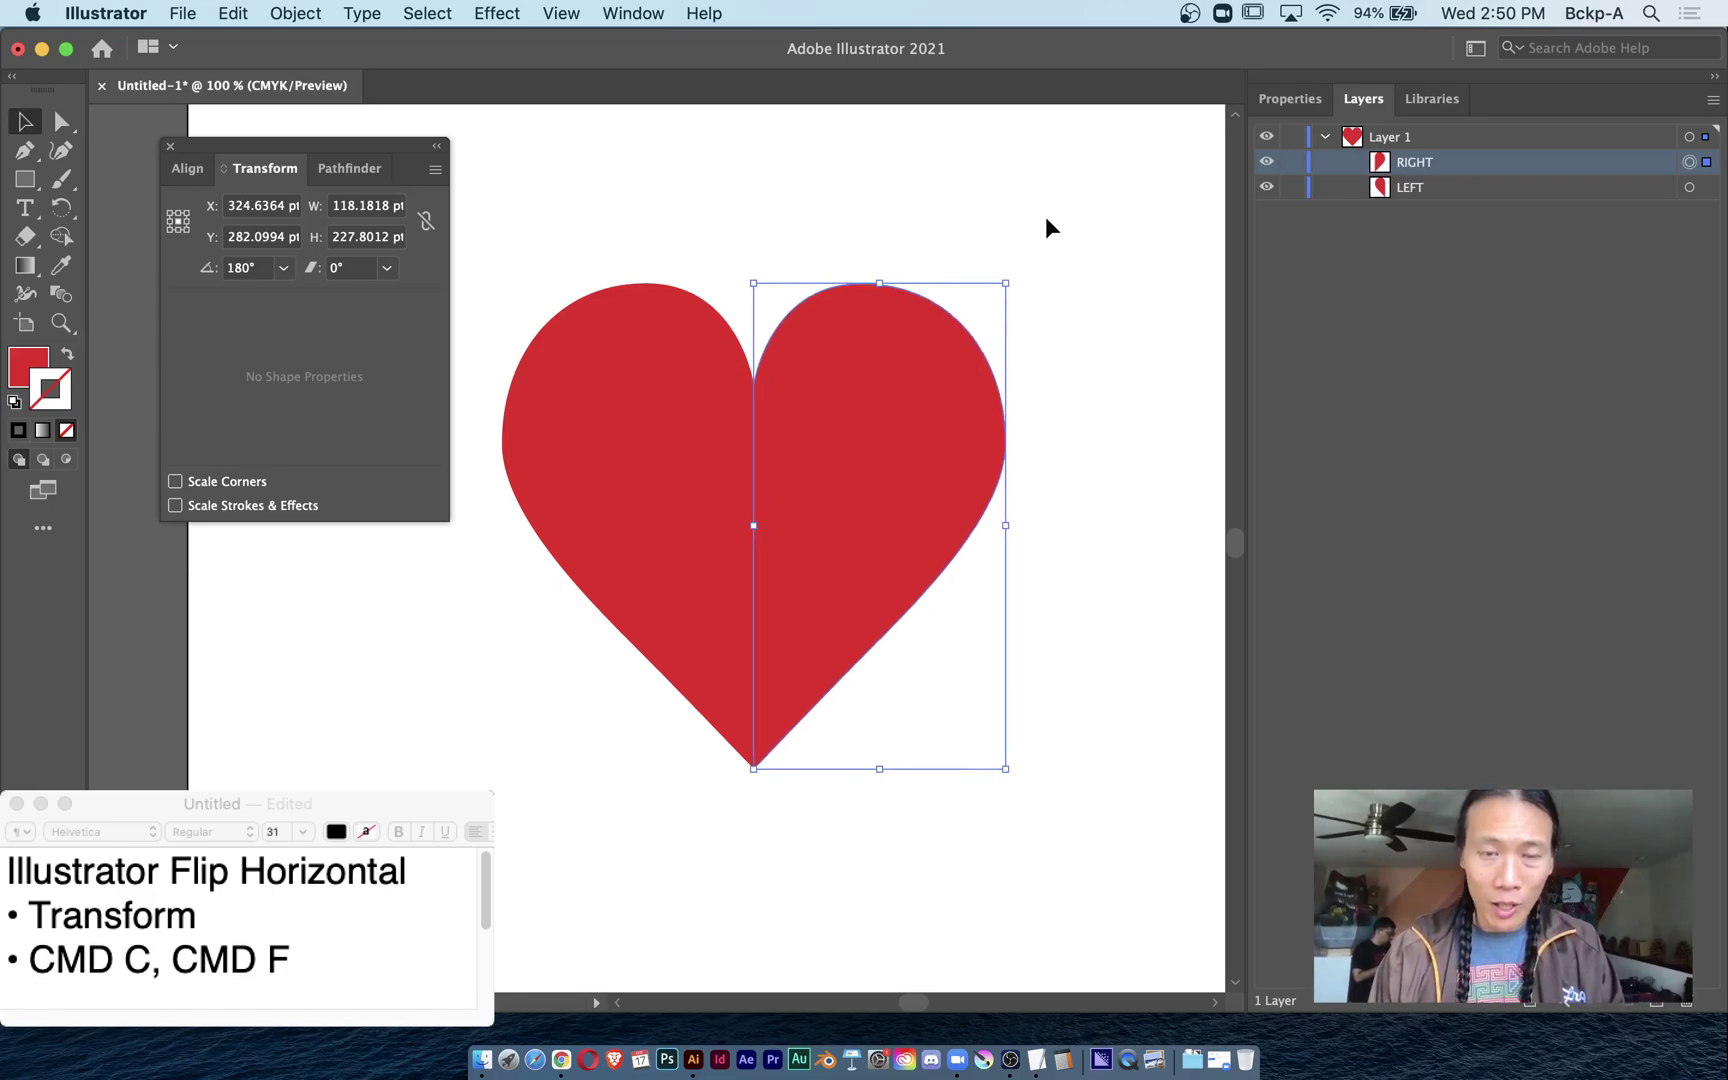
{"action": "left_click", "coordinate": [980, 224]}
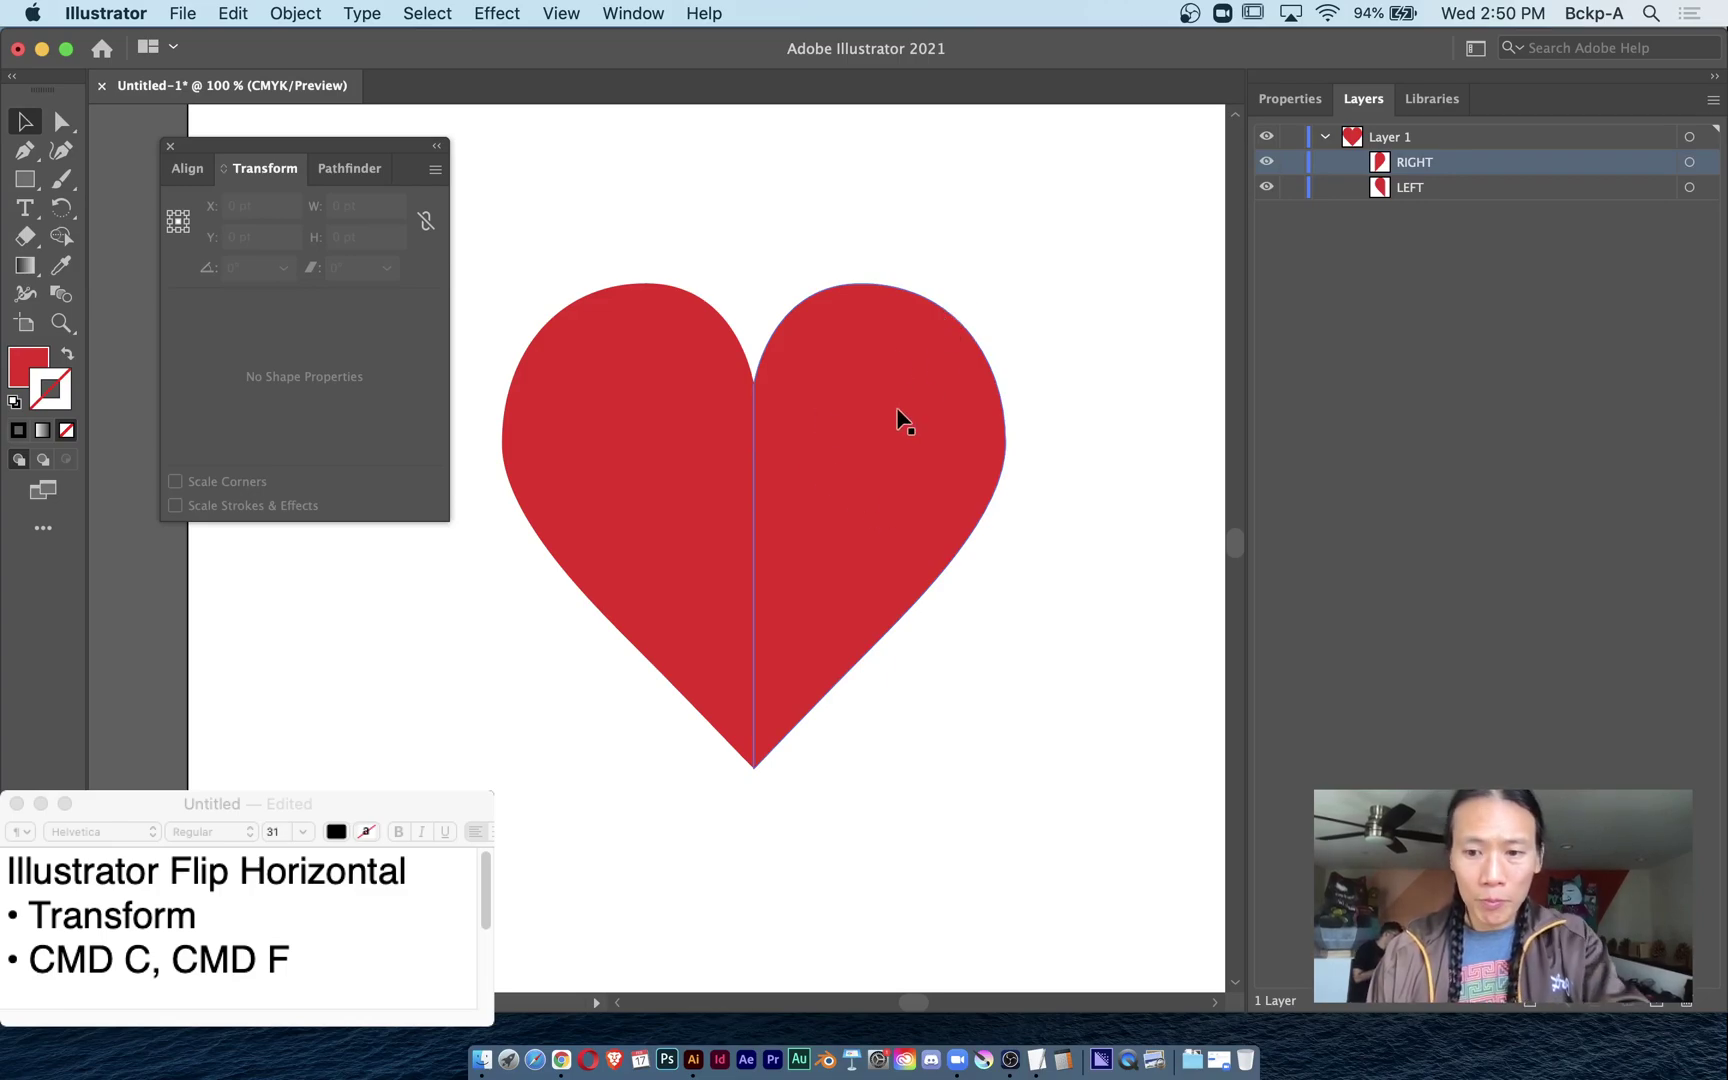
{"action": "key", "text": "super+equal"}
{"action": "key", "text": "super+equal"}
{"action": "key", "text": "super+equal"}
{"action": "key", "text": "super+minus"}
{"action": "key", "text": "super+minus"}
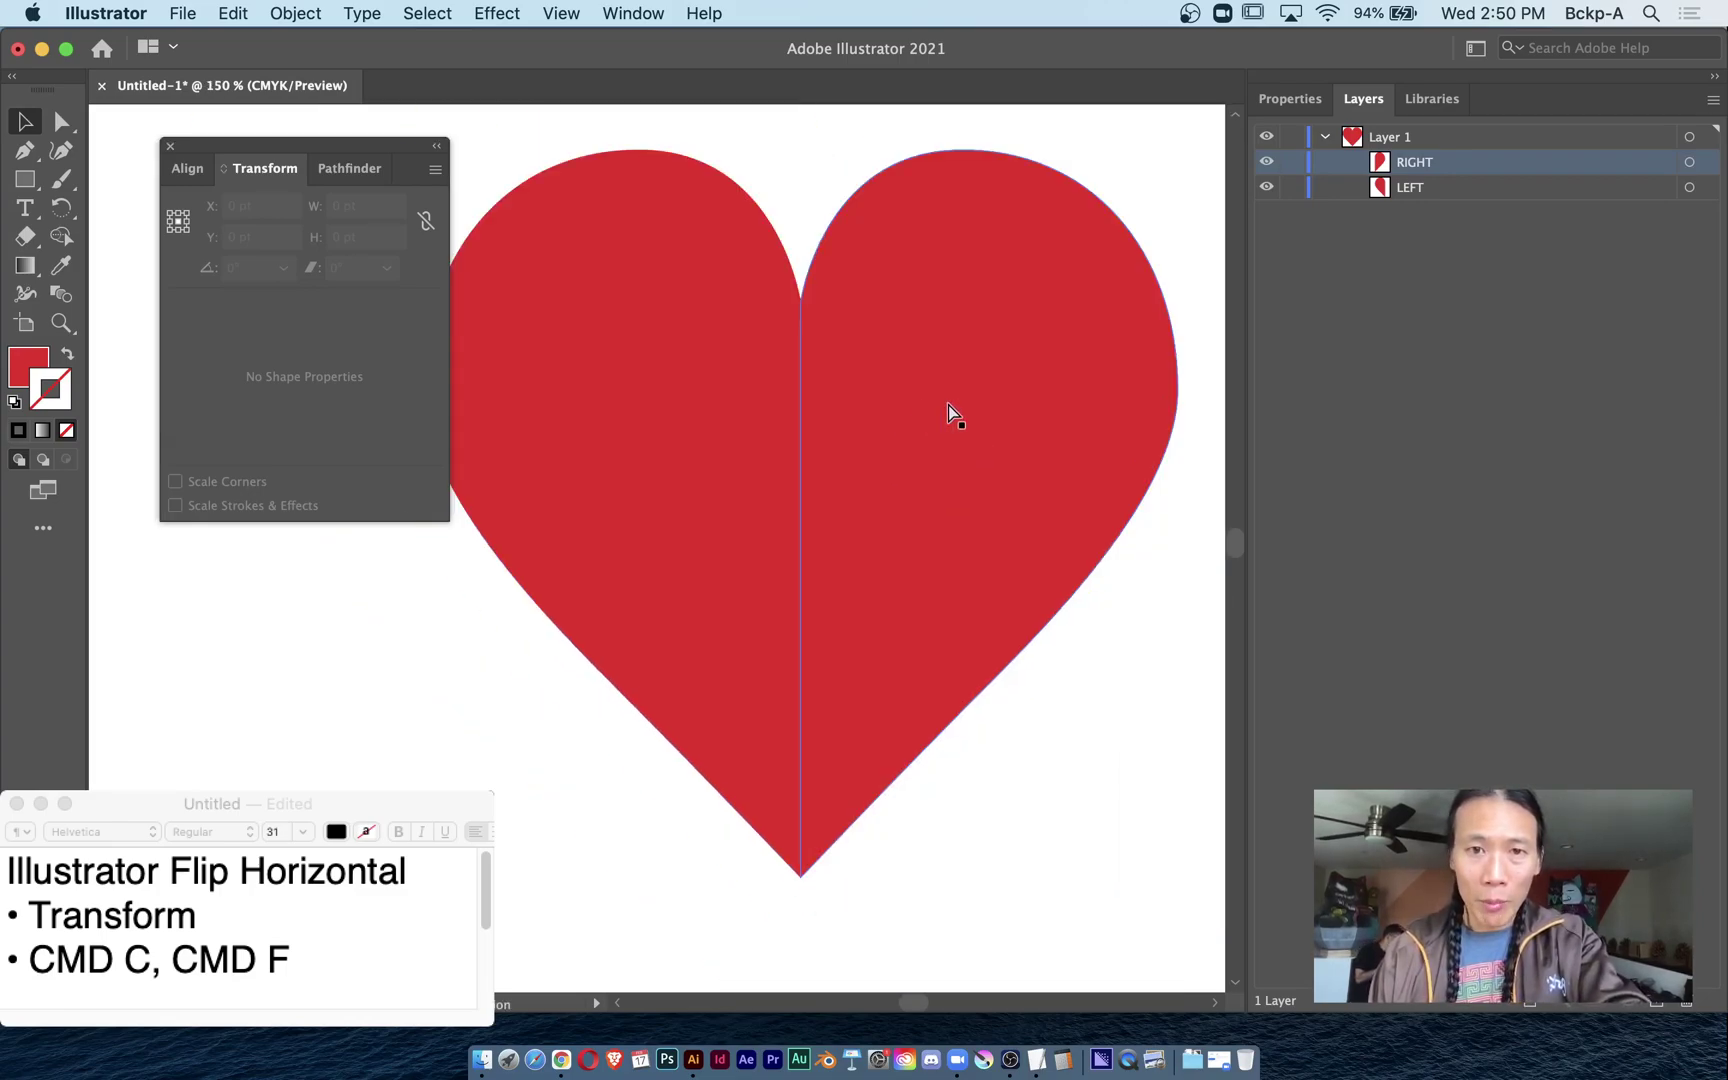
{"action": "key", "text": "super+minus"}
Select both halves in Layers and combine them with Pathfinder Unite.
{"action": "left_click", "coordinate": [1708, 163]}
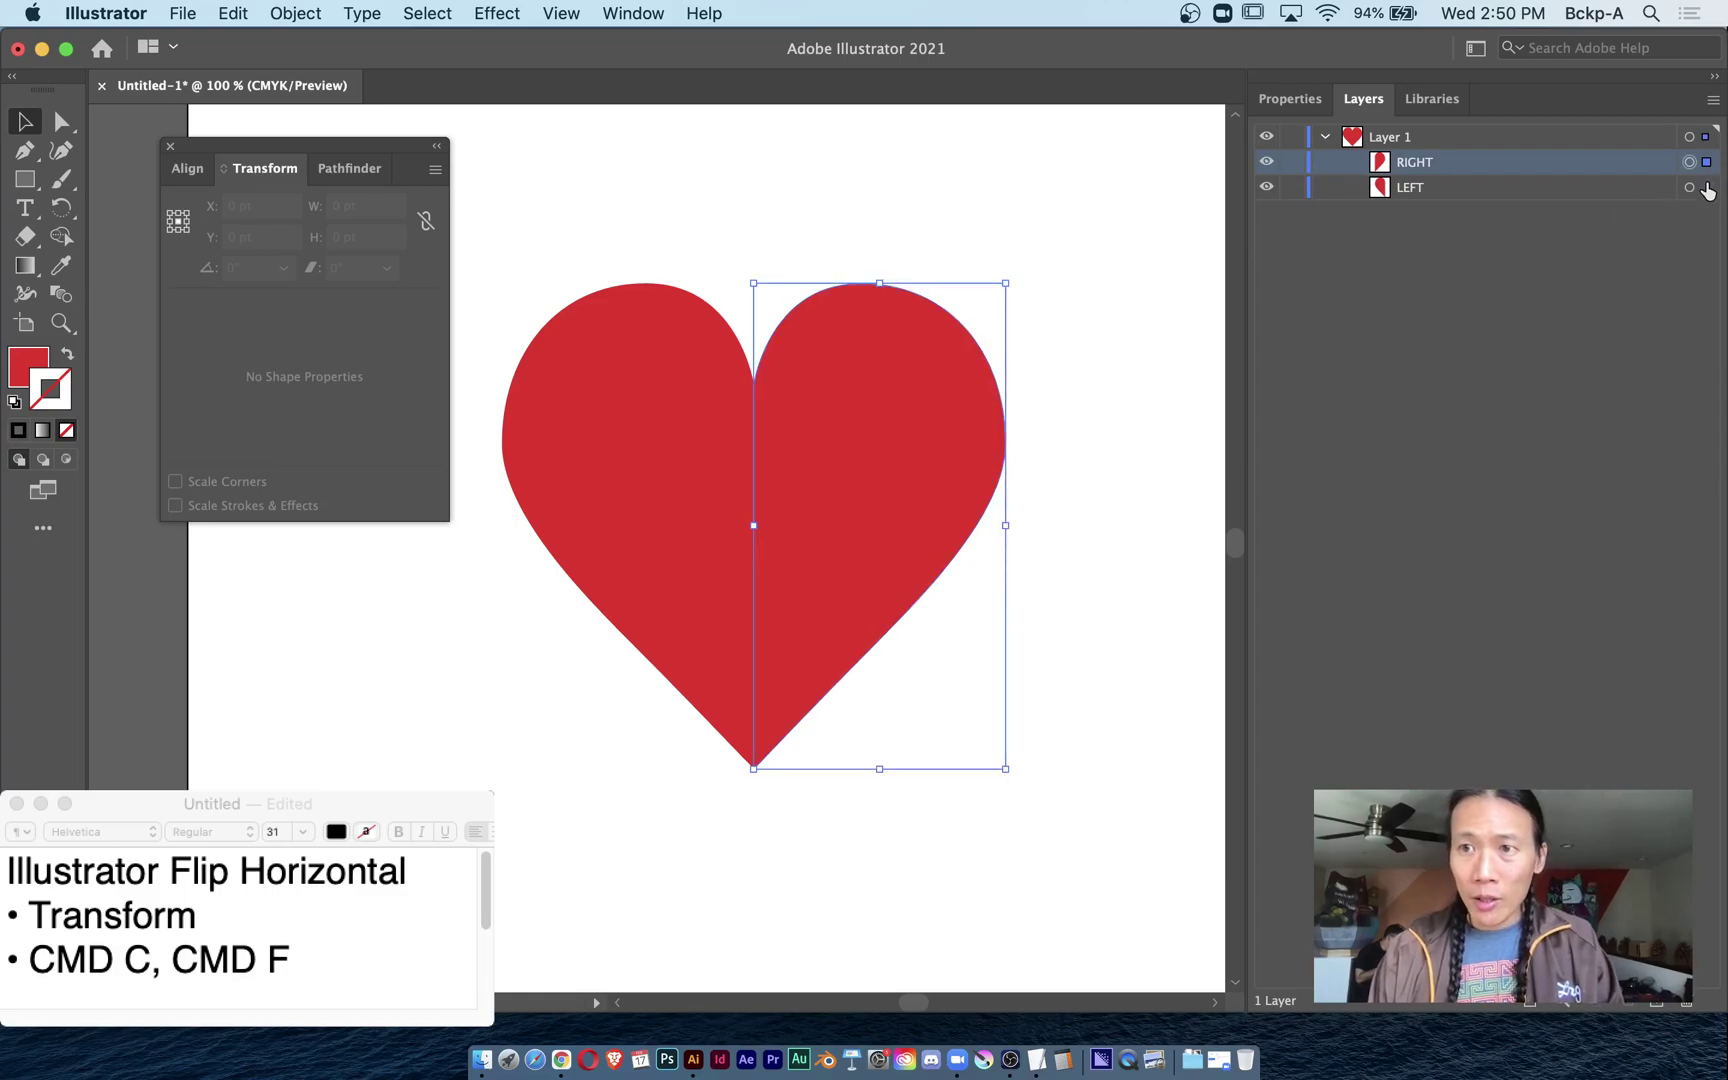
{"action": "left_click", "coordinate": [1706, 187], "text": "shift"}
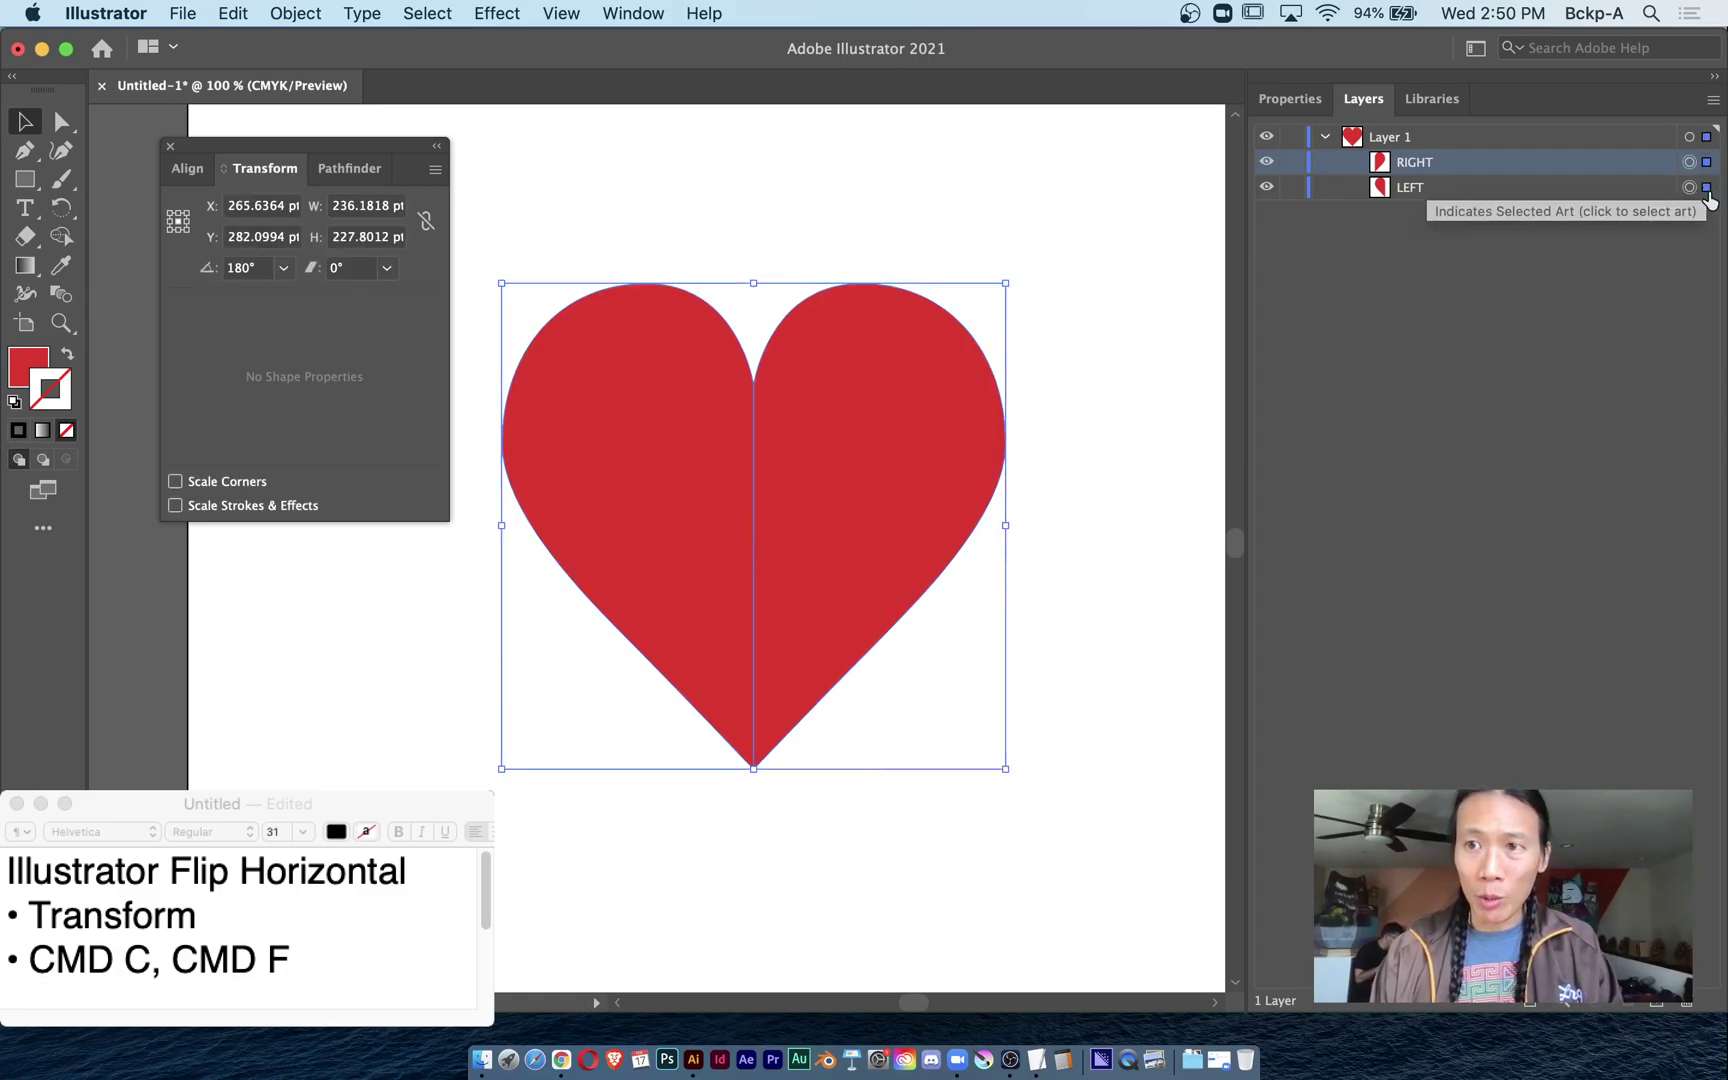
{"action": "left_click", "coordinate": [354, 169]}
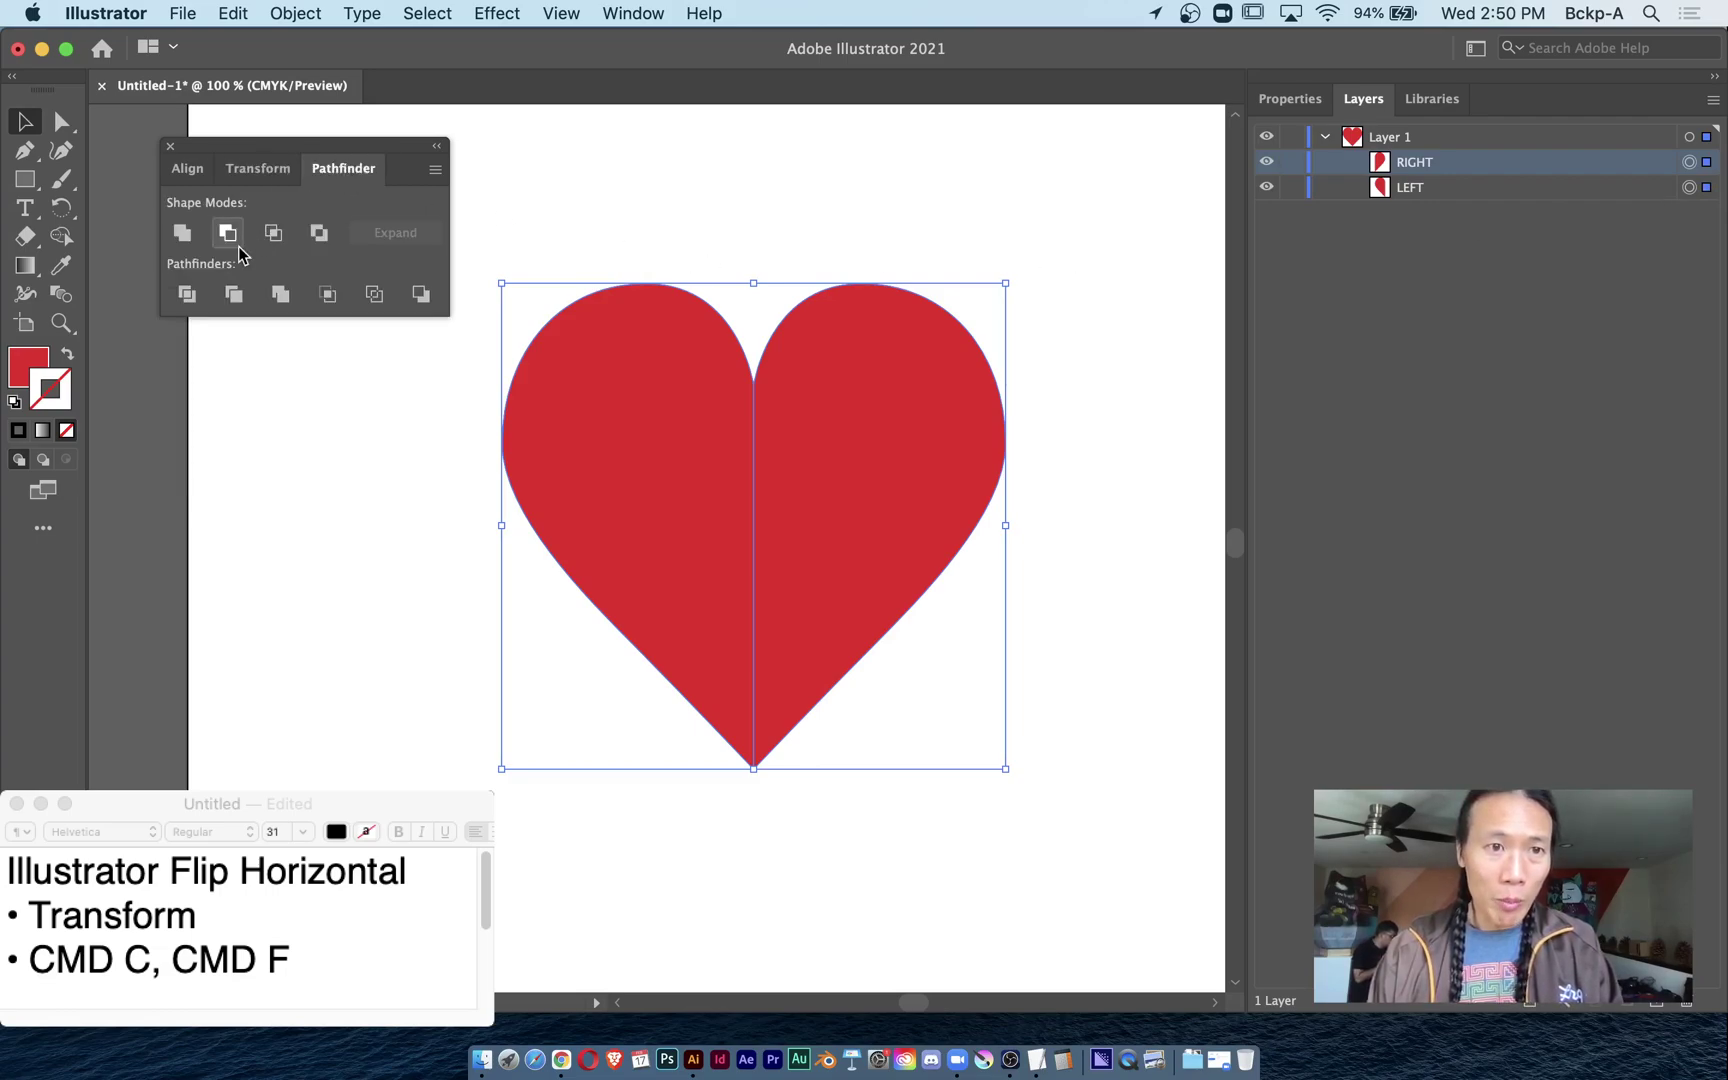
{"action": "left_click", "coordinate": [179, 233]}
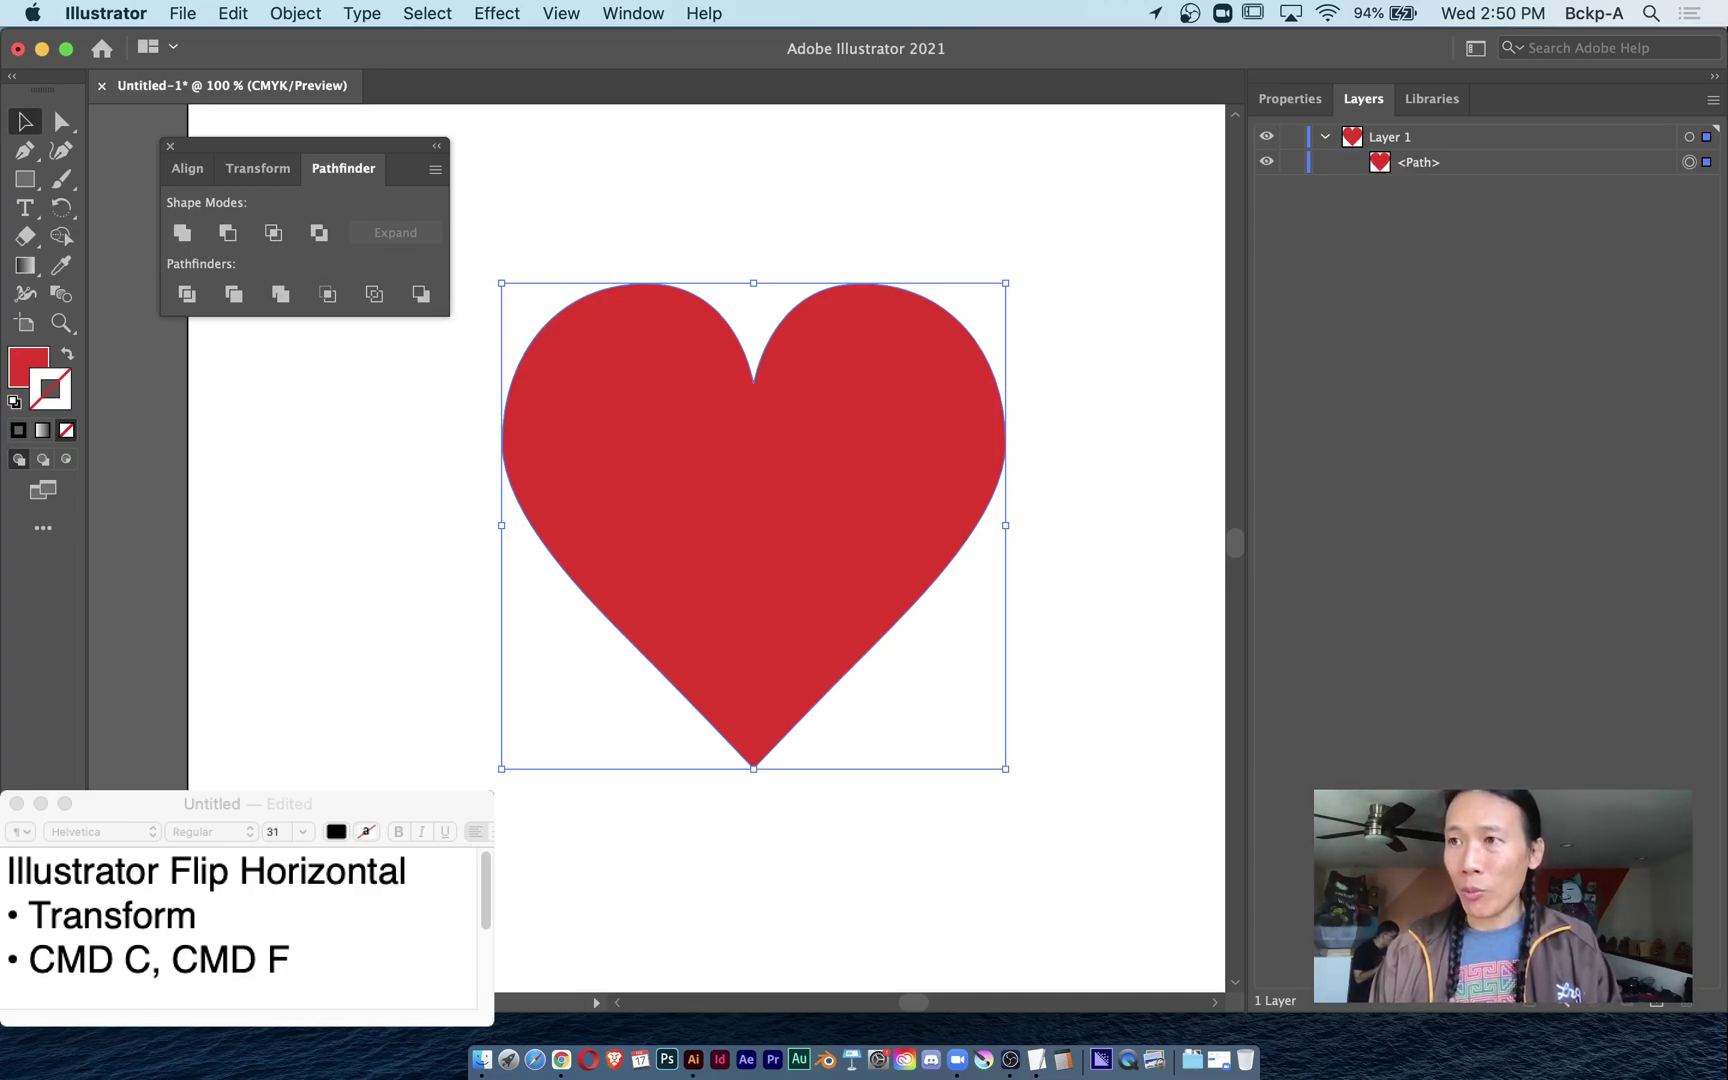
Replace 'Transform' in the second note bullet with 'Reflect Tool'.
{"action": "key", "text": "super+shift+F9"}
{"action": "key", "text": "super+Tab"}
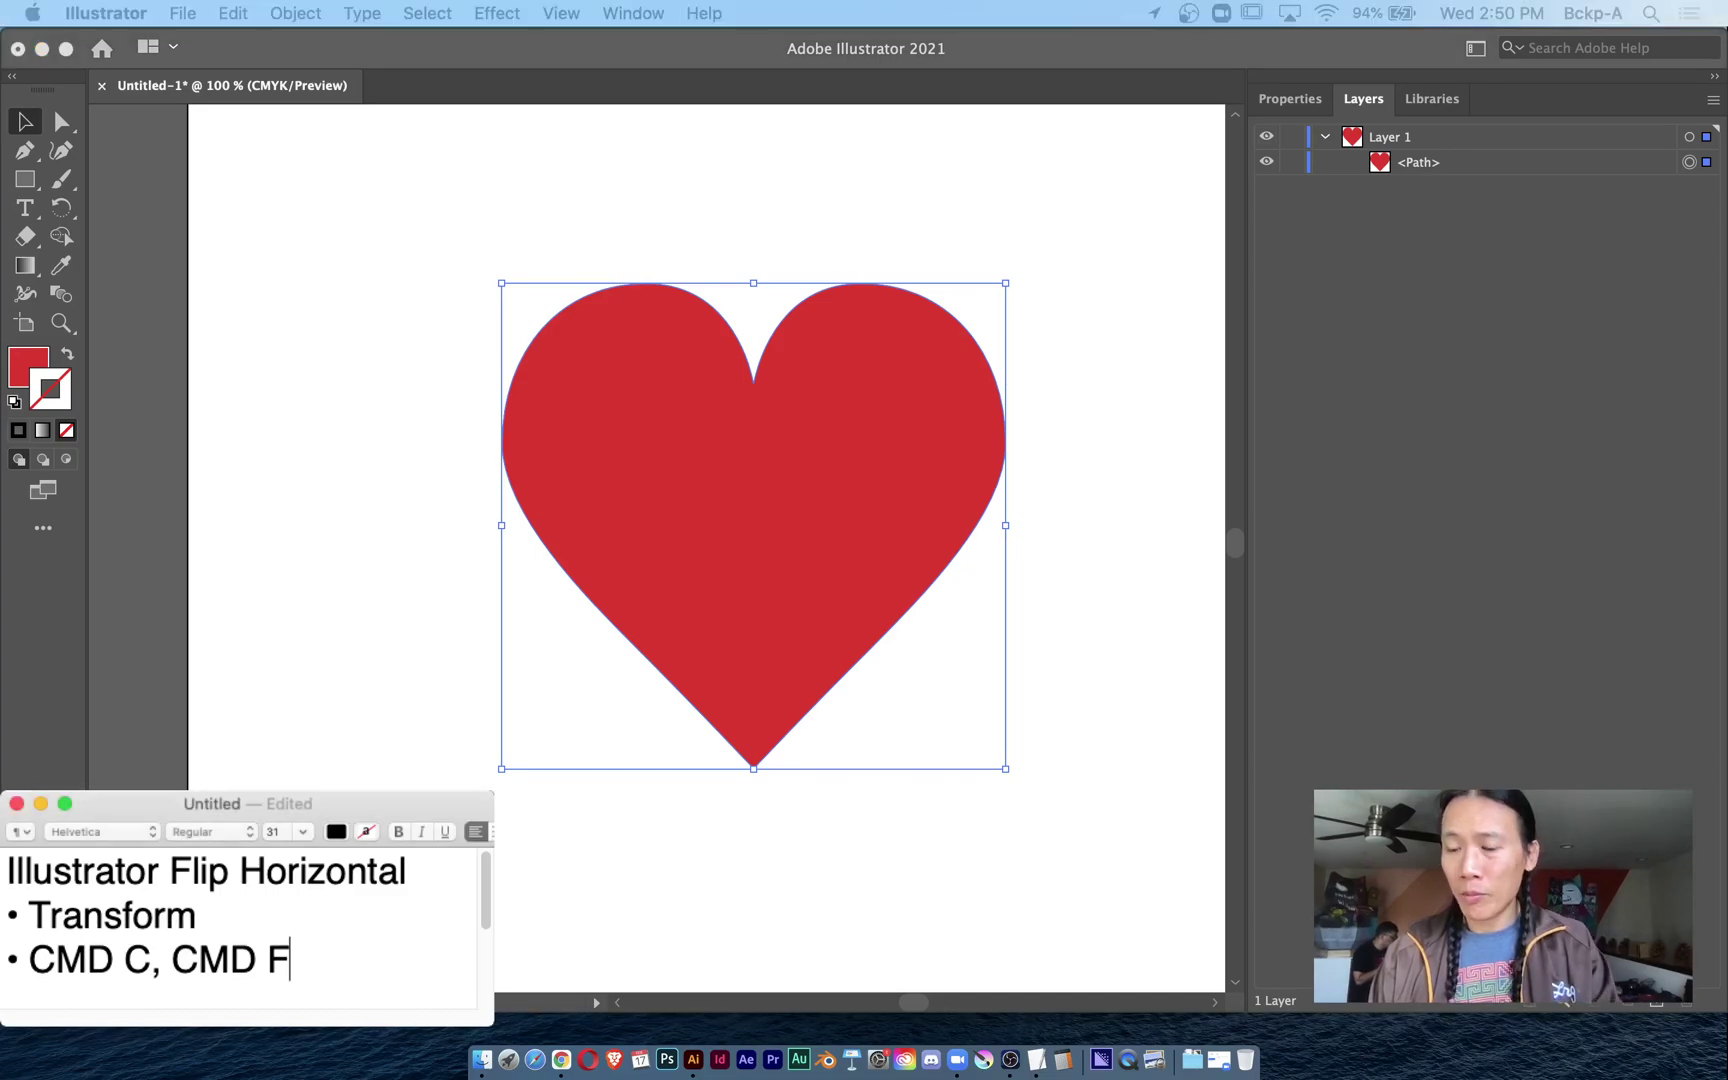
{"action": "key", "text": "Up"}
{"action": "key", "text": "shift+Left"}
{"action": "key", "text": "shift+Left"}
{"action": "key", "text": "shift+Left"}
{"action": "key", "text": "shift+Left"}
{"action": "key", "text": "shift+Left"}
{"action": "key", "text": "shift+Left"}
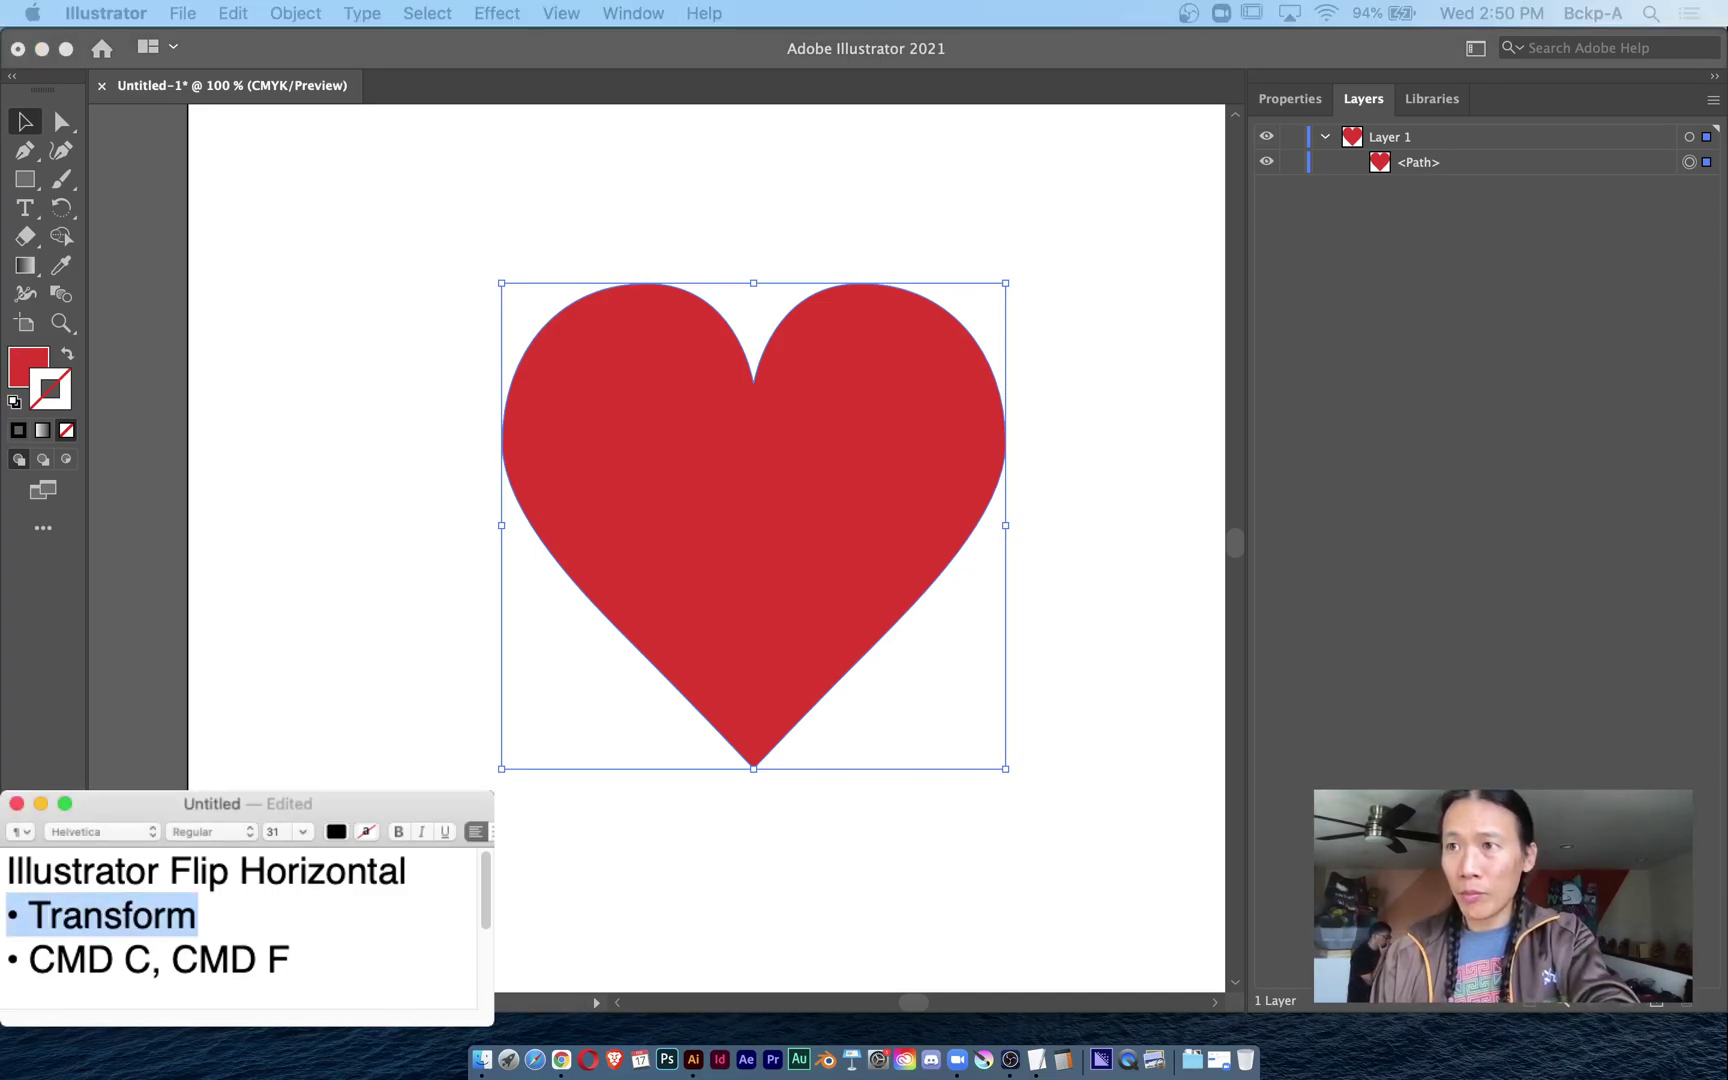
{"action": "key", "text": "Left"}
{"action": "key", "text": "shift+Right"}
{"action": "key", "text": "shift+Right"}
{"action": "key", "text": "shift+Right"}
{"action": "key", "text": "shift+Right"}
{"action": "key", "text": "shift+Right"}
{"action": "key", "text": "shift+Right"}
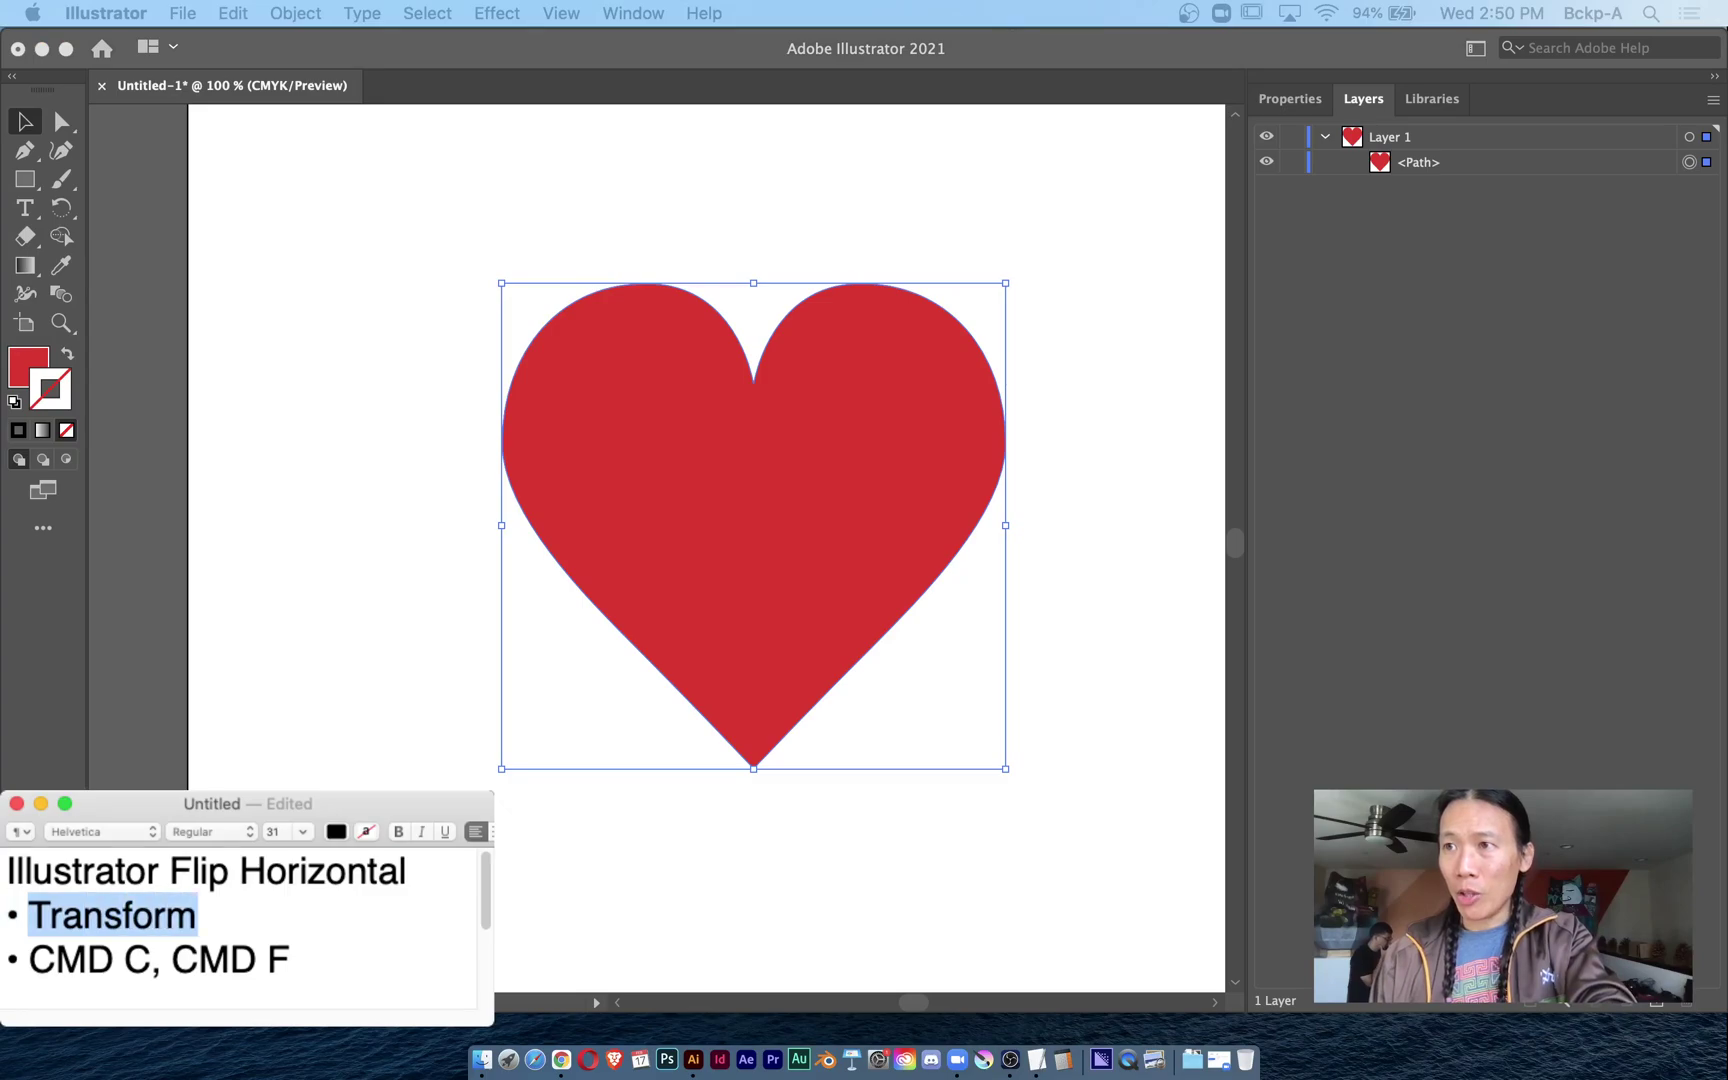
{"action": "key", "text": "BackSpace"}
{"action": "scroll", "coordinate": [244, 932], "scroll_direction": "down", "scroll_amount": 2}
{"action": "type", "text": "Reflect Tool"}
{"action": "key", "text": "shift+Left"}
{"action": "key", "text": "shift+Left"}
{"action": "key", "text": "shift+Left"}
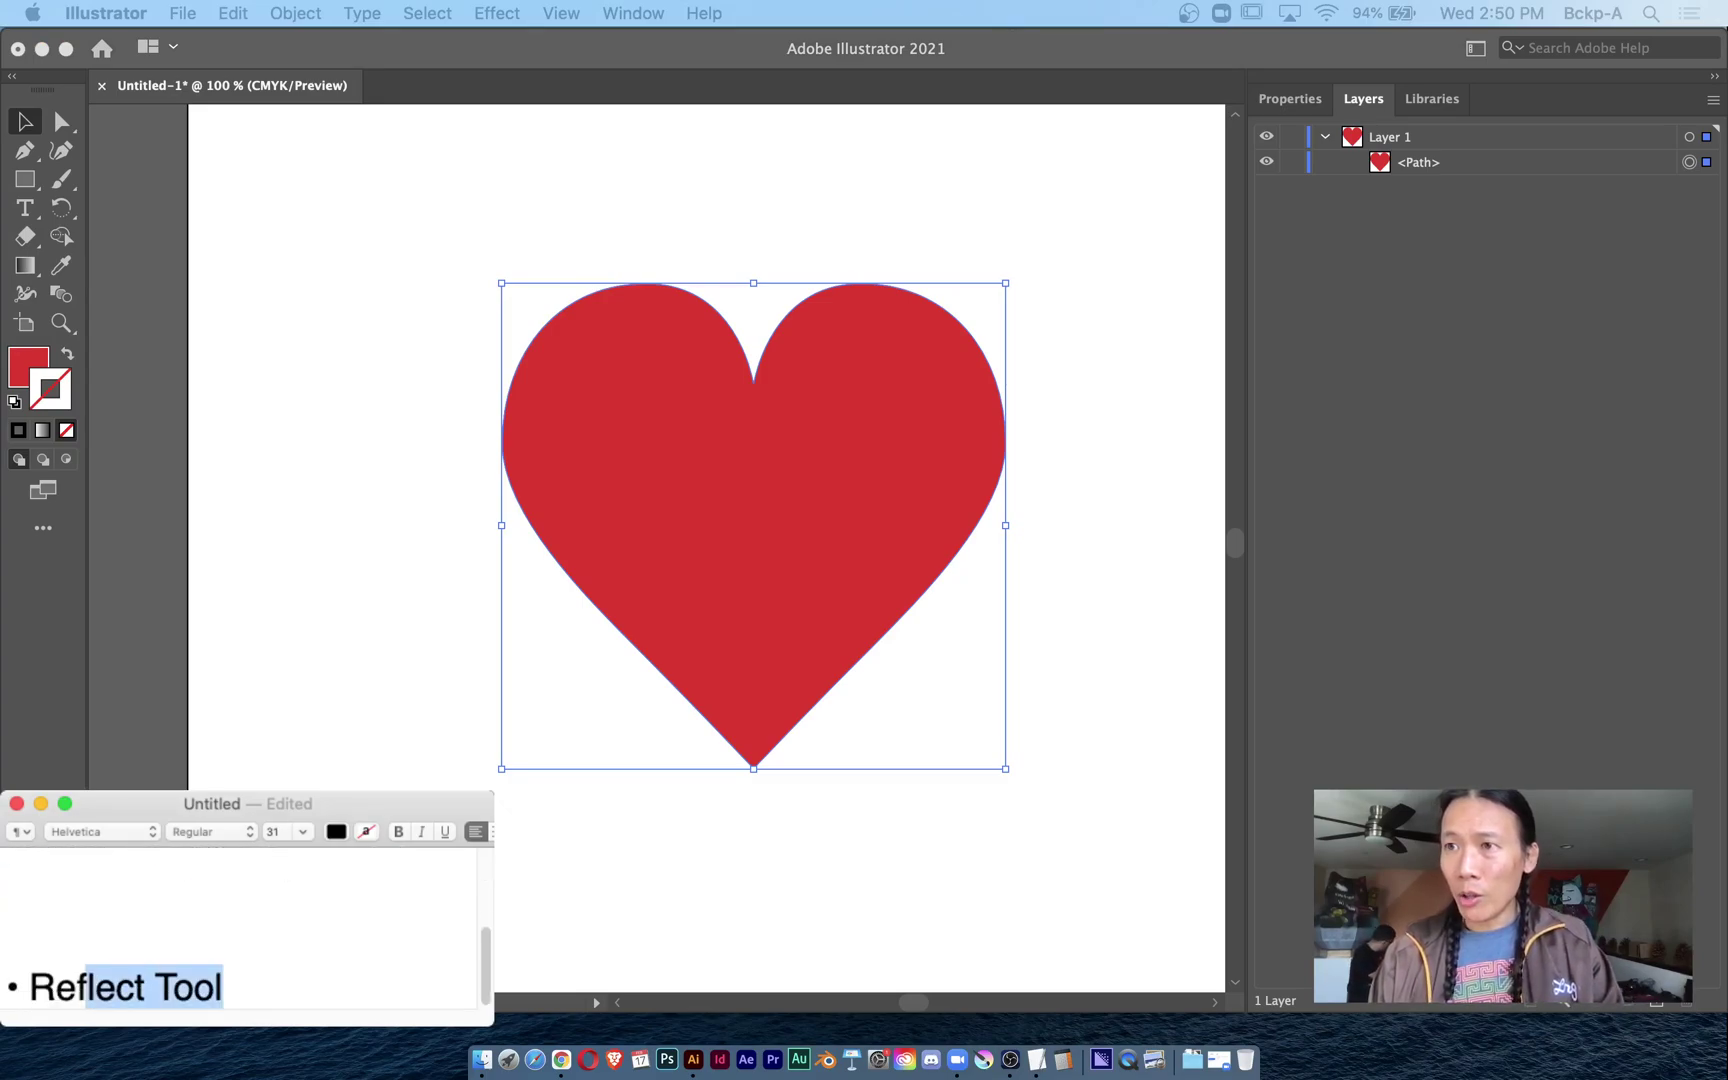
{"action": "key", "text": "shift+Left"}
{"action": "key", "text": "shift+Left"}
{"action": "key", "text": "shift+Left"}
{"action": "scroll", "coordinate": [243, 931], "scroll_direction": "up", "scroll_amount": 3}
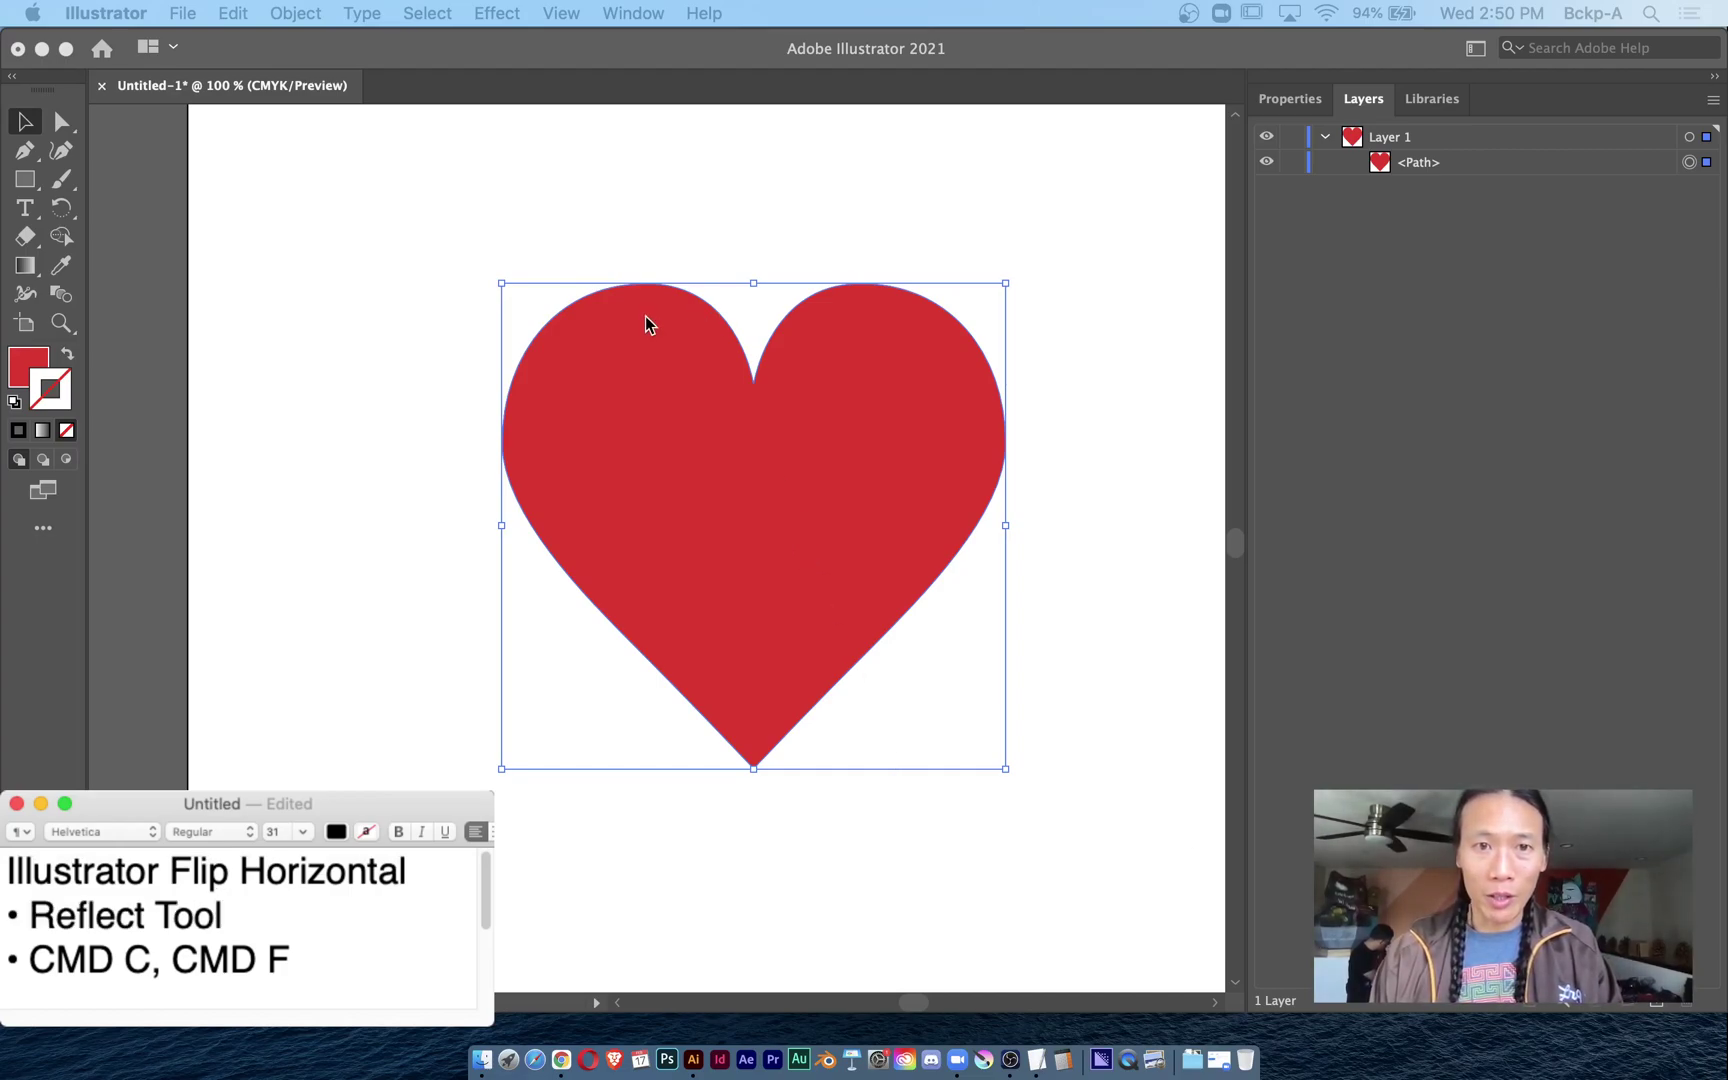
Delete the RIGHT half and select the remaining LEFT half.
{"action": "left_click", "coordinate": [645, 316]}
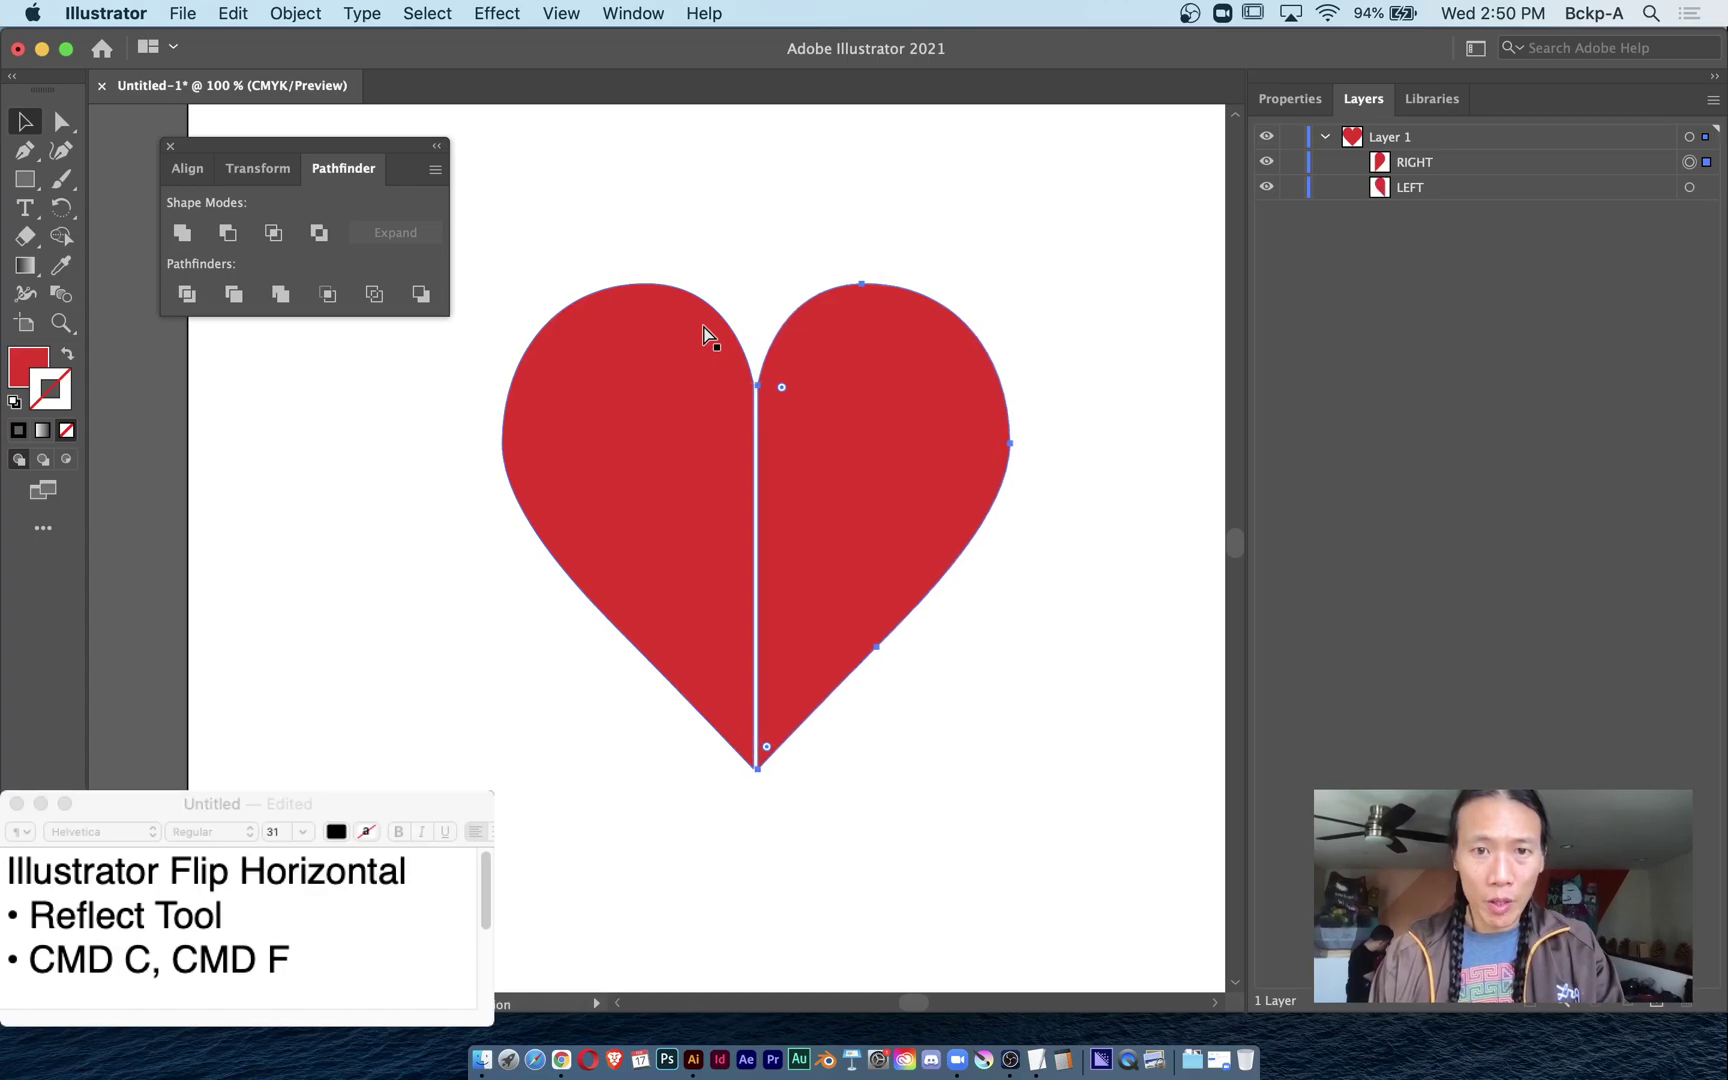
{"action": "left_click", "coordinate": [1472, 165]}
{"action": "key", "text": "Delete"}
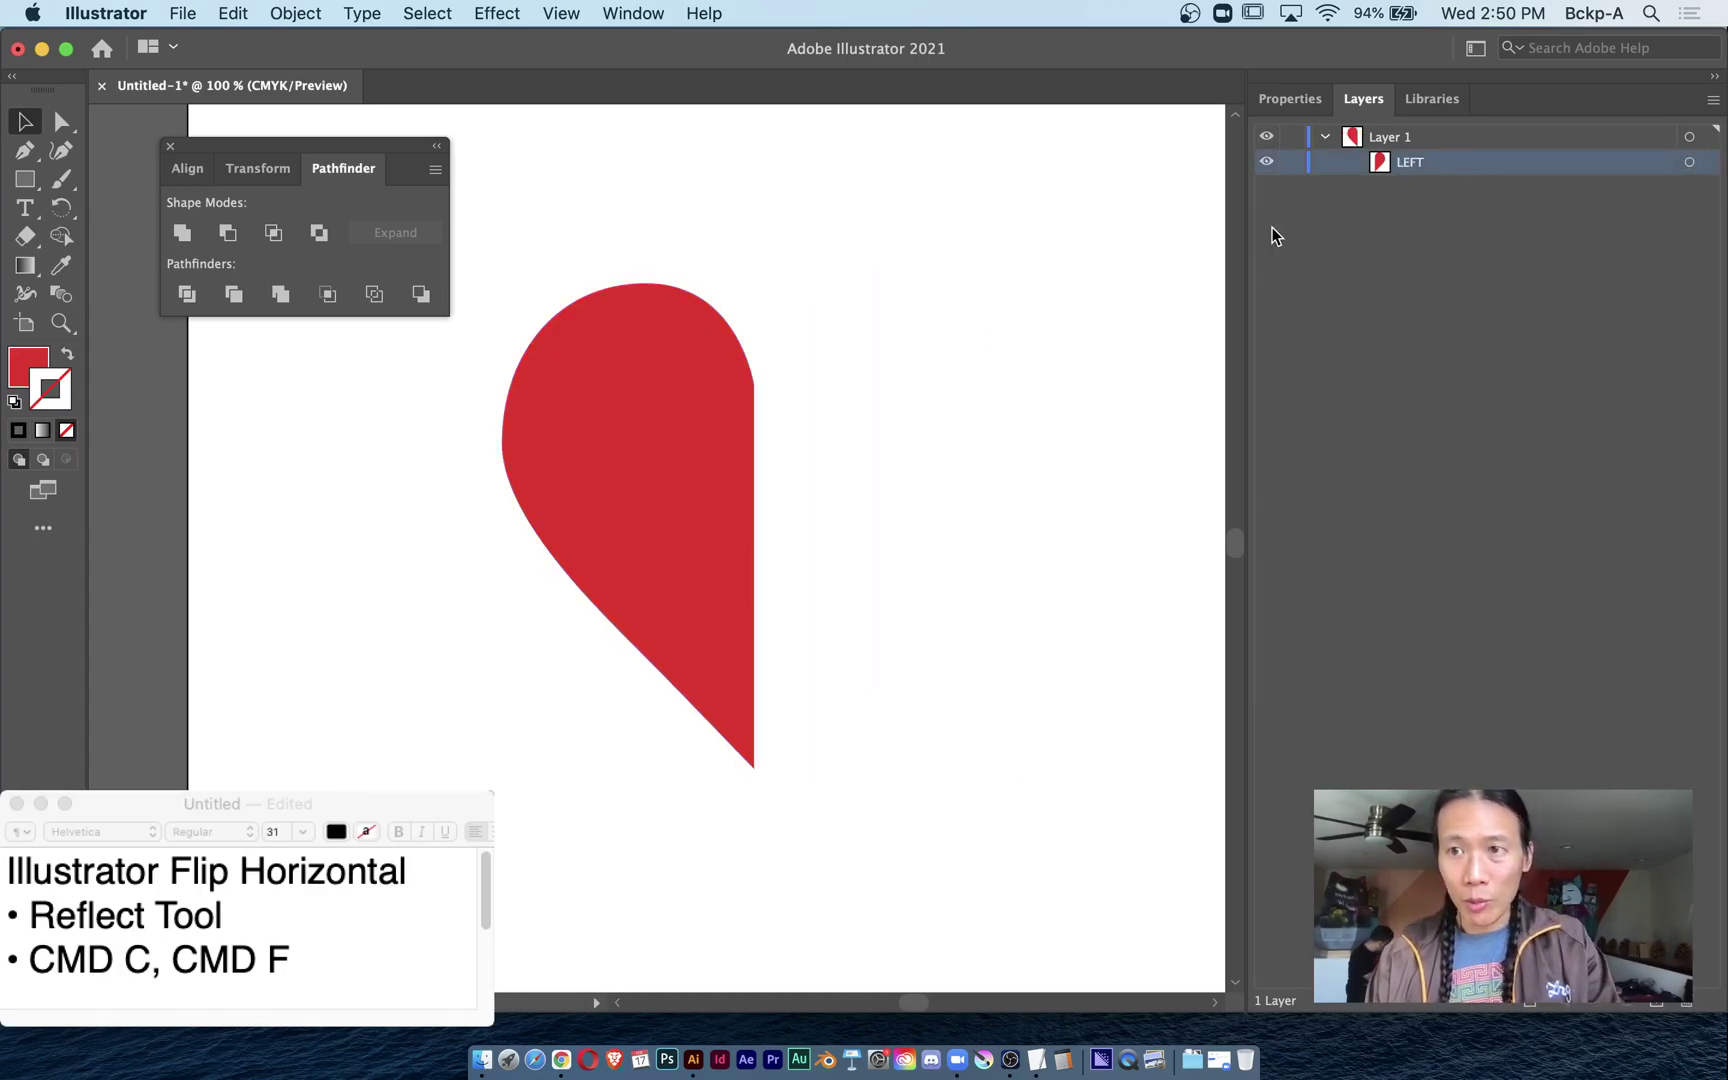
{"action": "left_click", "coordinate": [1689, 163]}
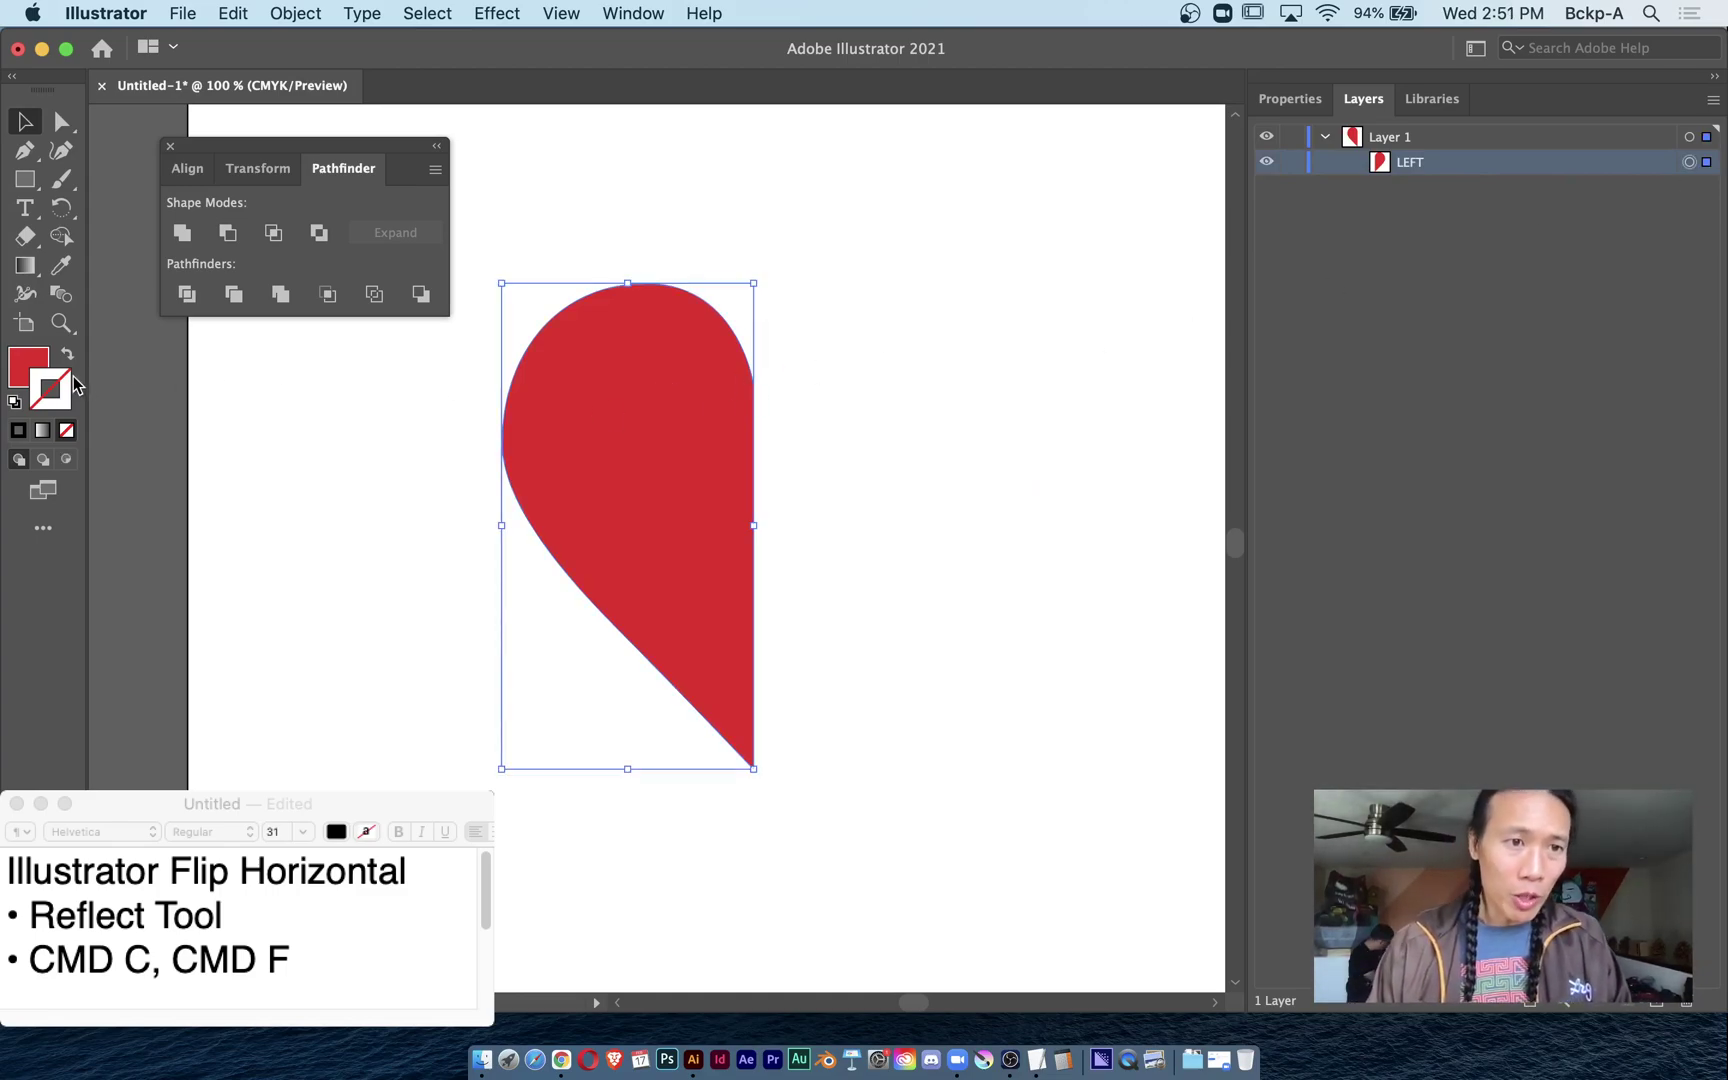
Give the LEFT half a black outline with a 9 pt stroke weight.
{"action": "left_click", "coordinate": [19, 430]}
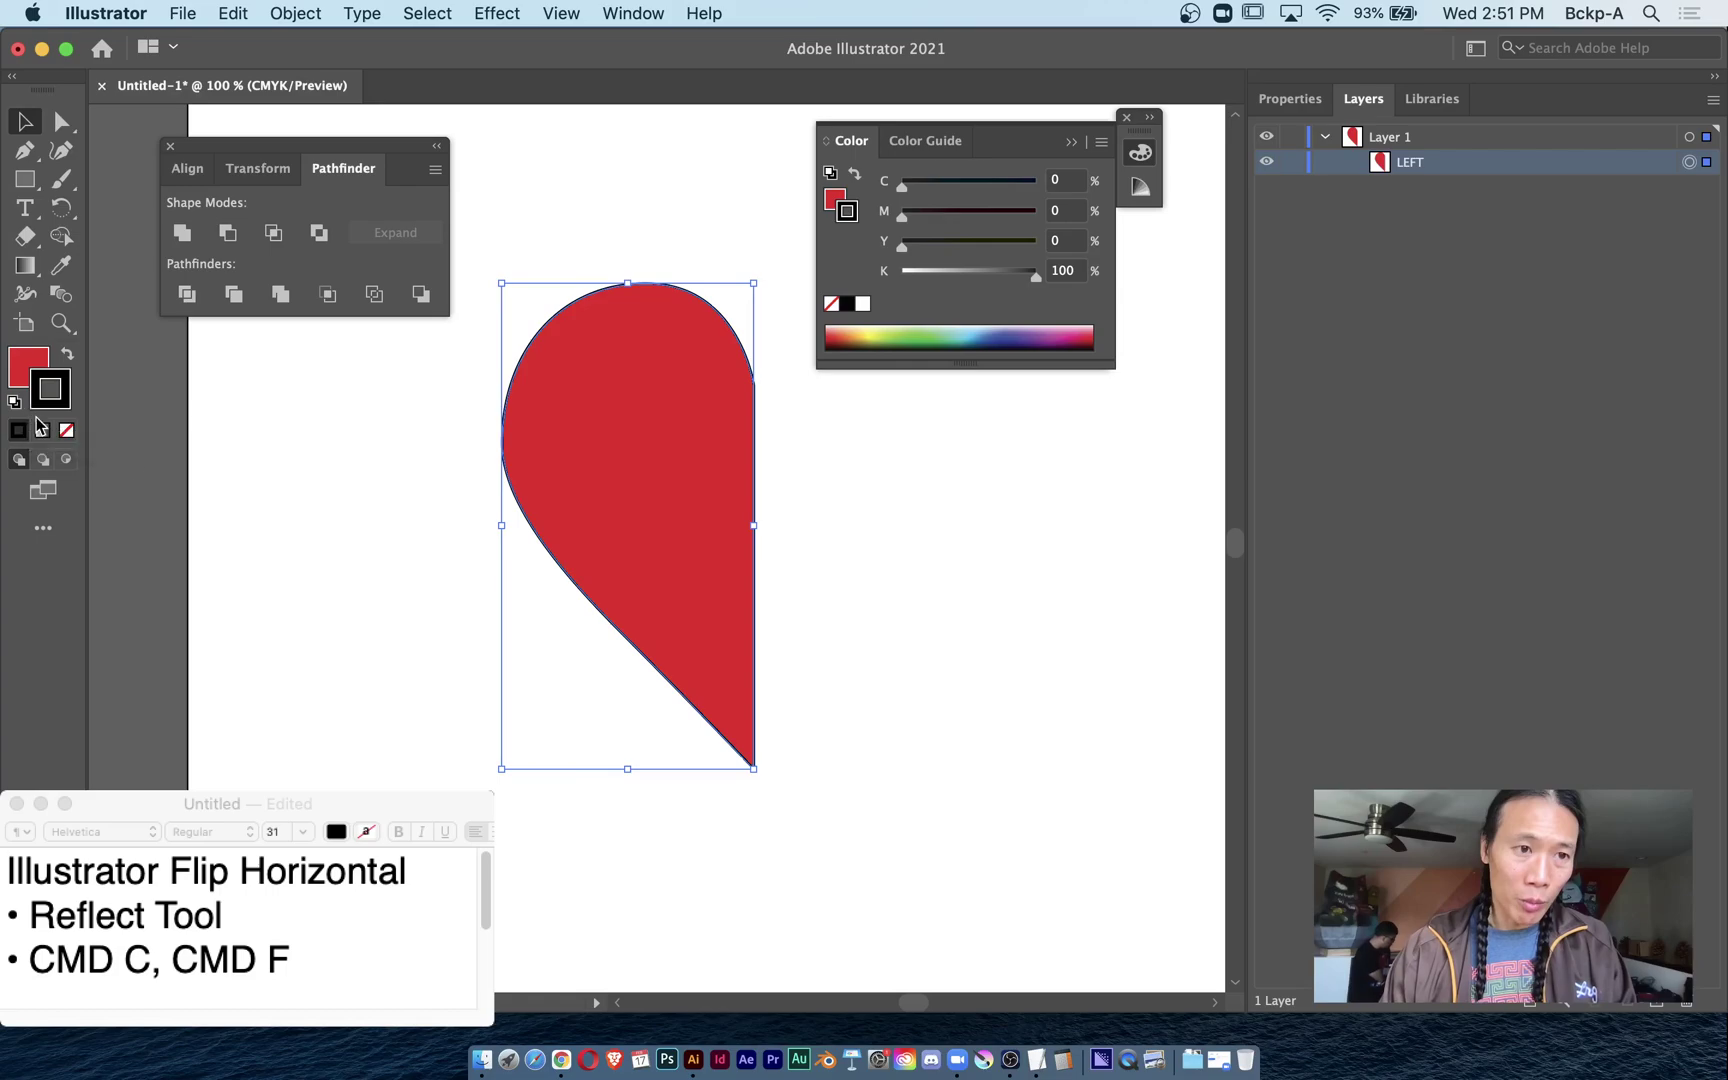
{"action": "left_click", "coordinate": [44, 434]}
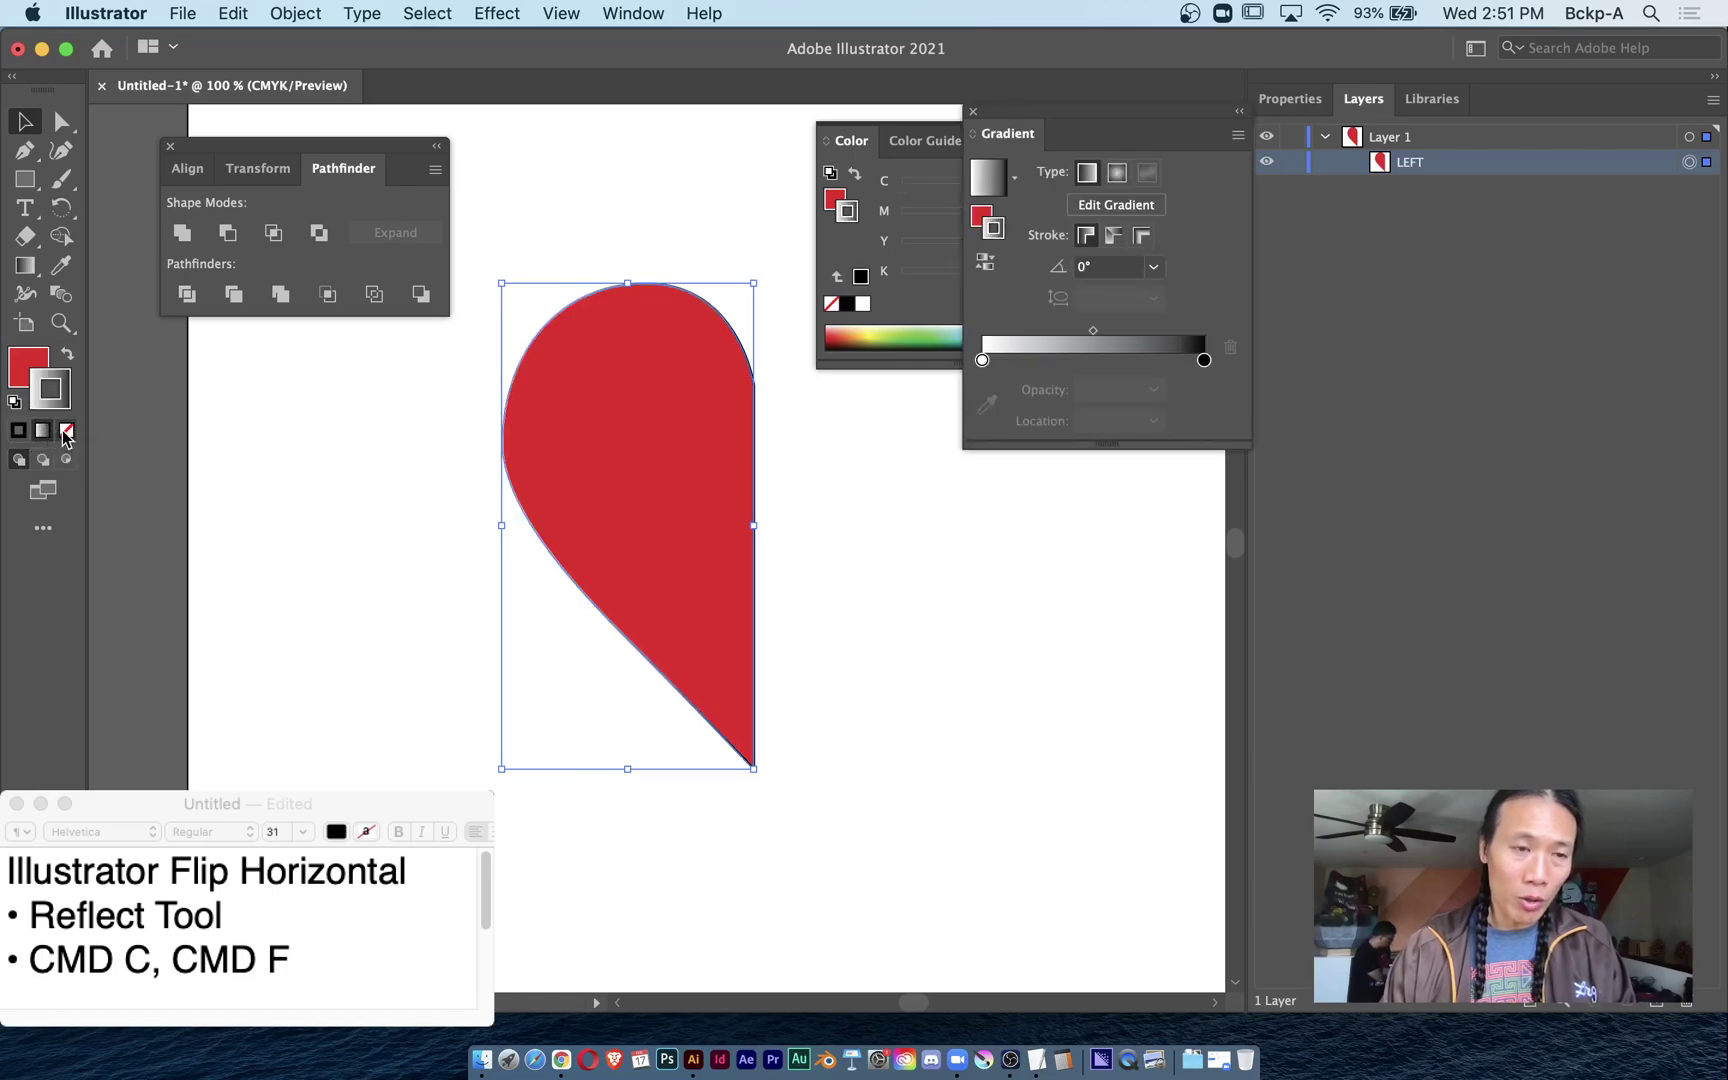
{"action": "left_click", "coordinate": [67, 432]}
{"action": "left_click", "coordinate": [19, 432]}
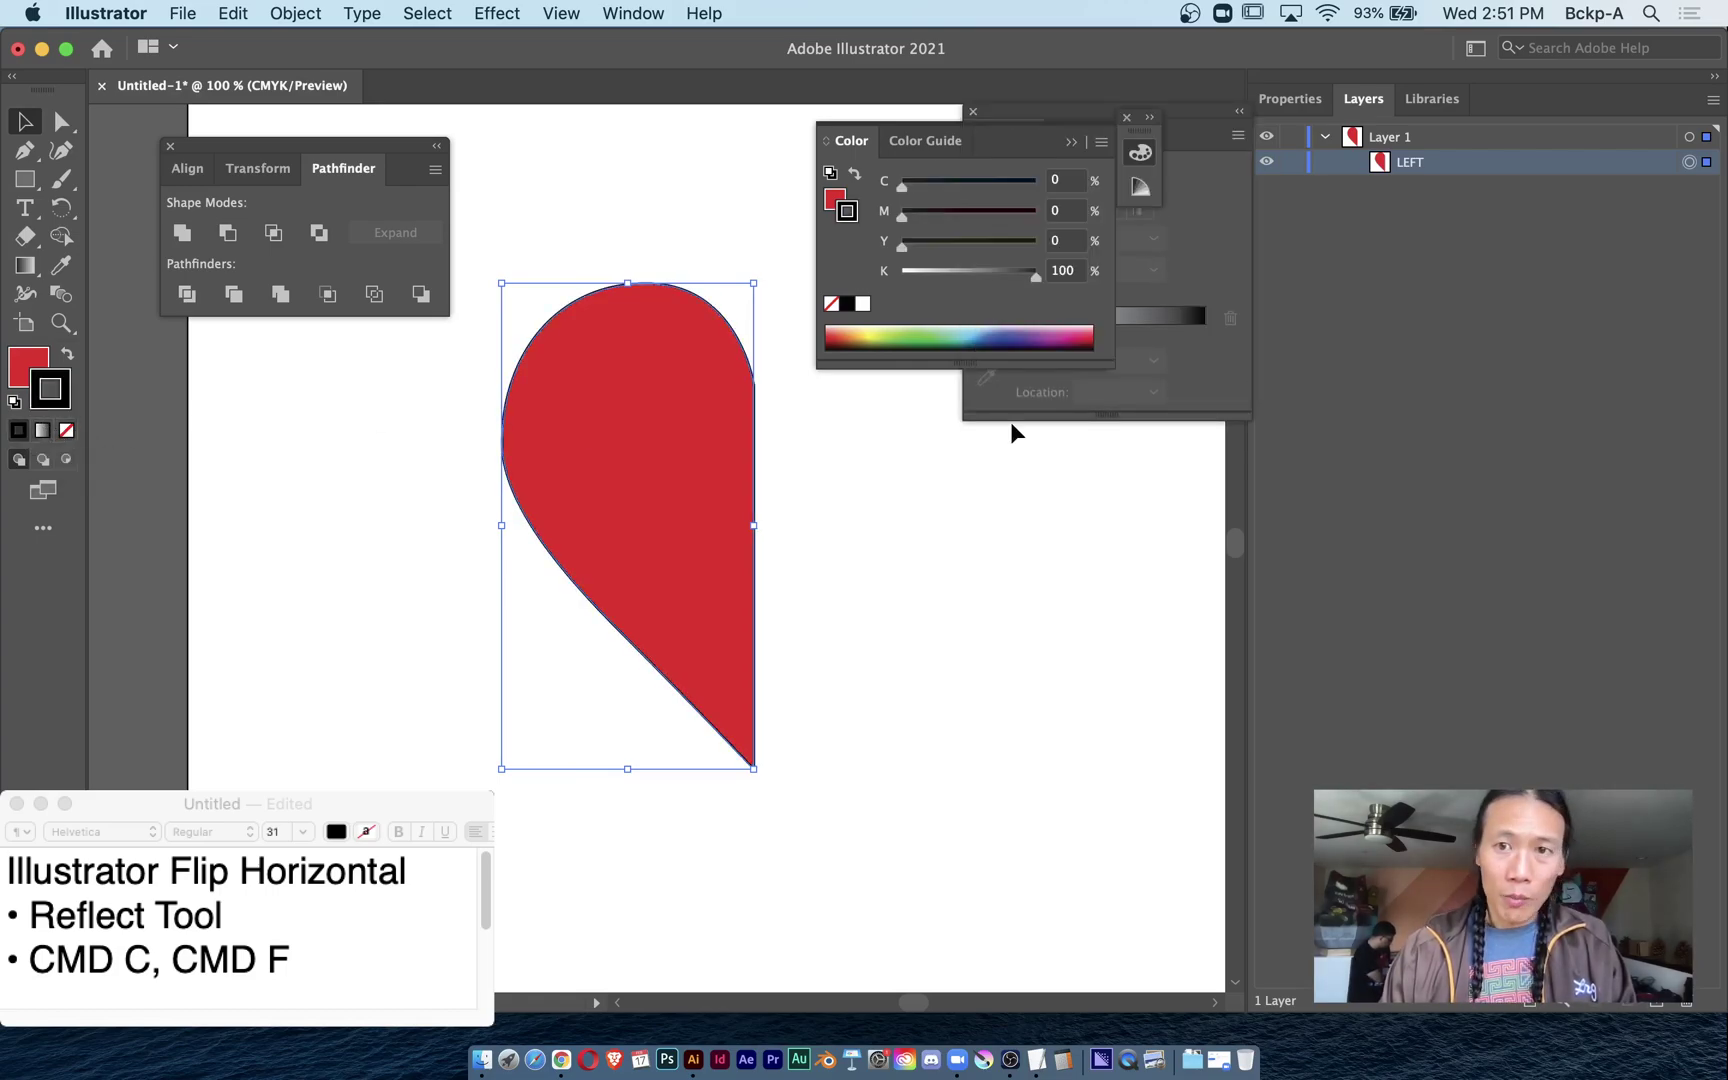
{"action": "left_click", "coordinate": [1286, 100]}
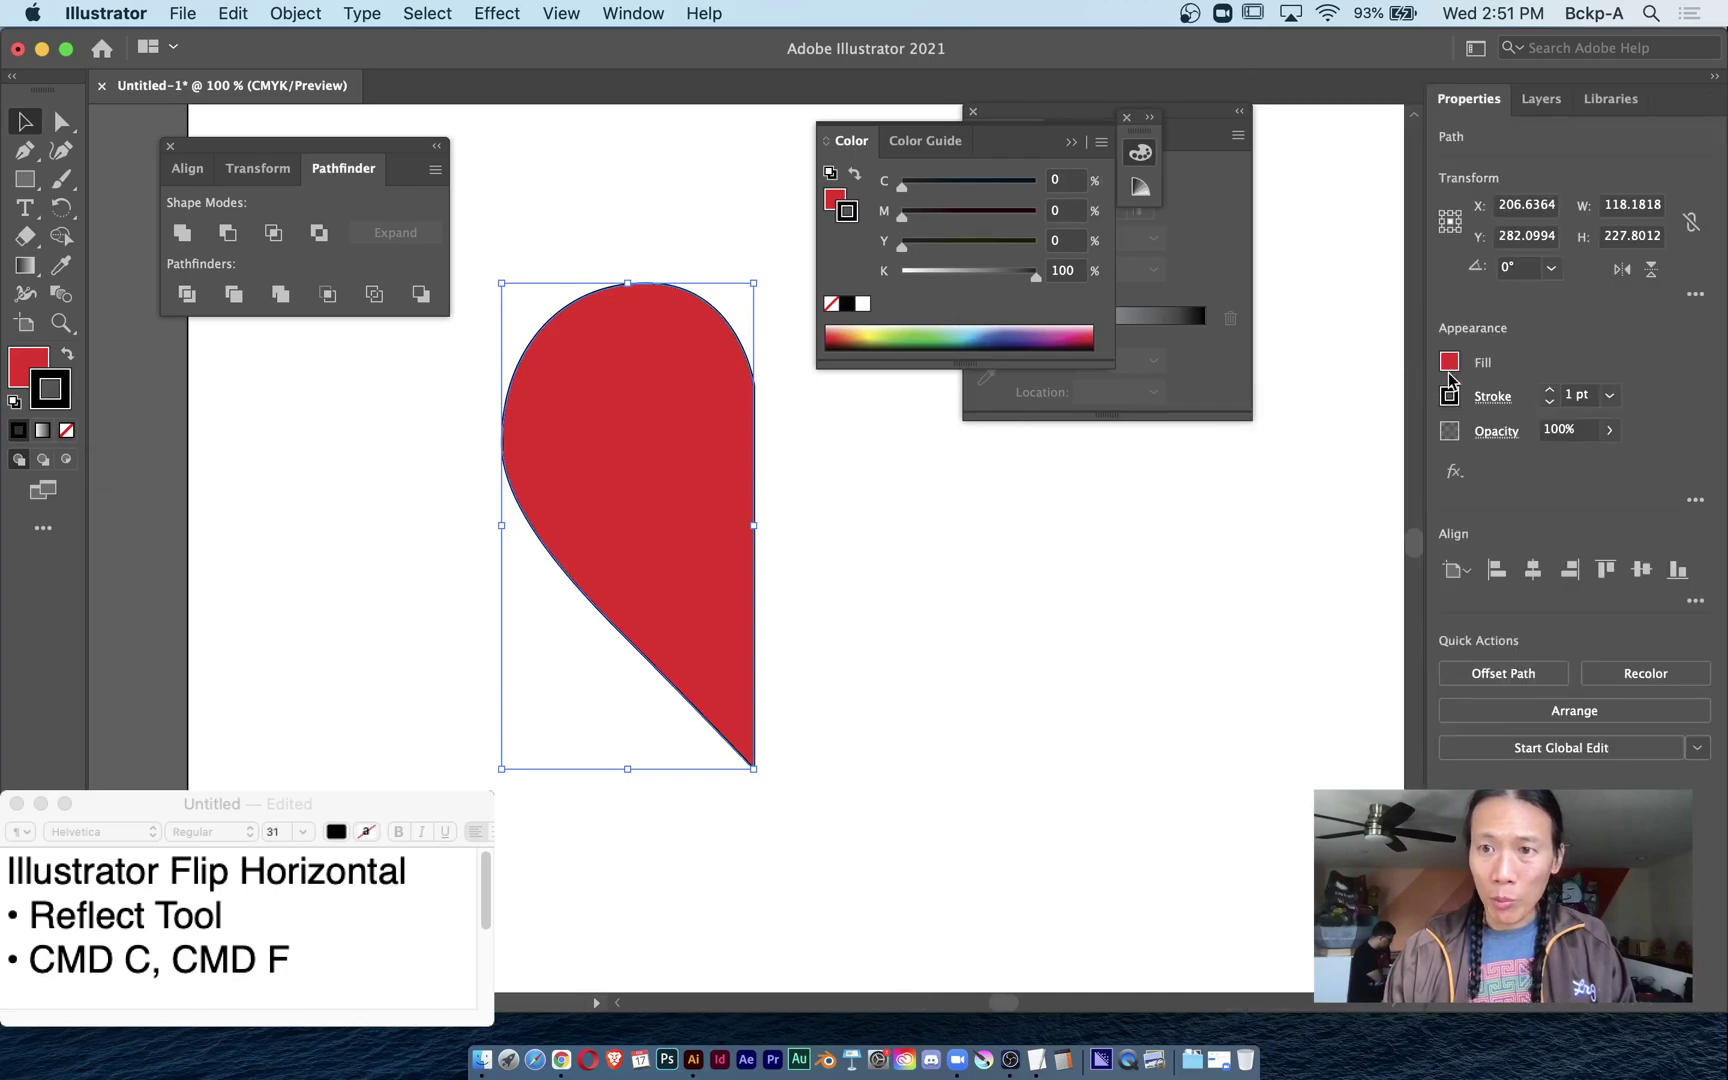
{"action": "left_click", "coordinate": [1551, 390]}
{"action": "left_click", "coordinate": [1551, 391]}
{"action": "left_click", "coordinate": [1551, 390]}
{"action": "left_click", "coordinate": [1552, 391]}
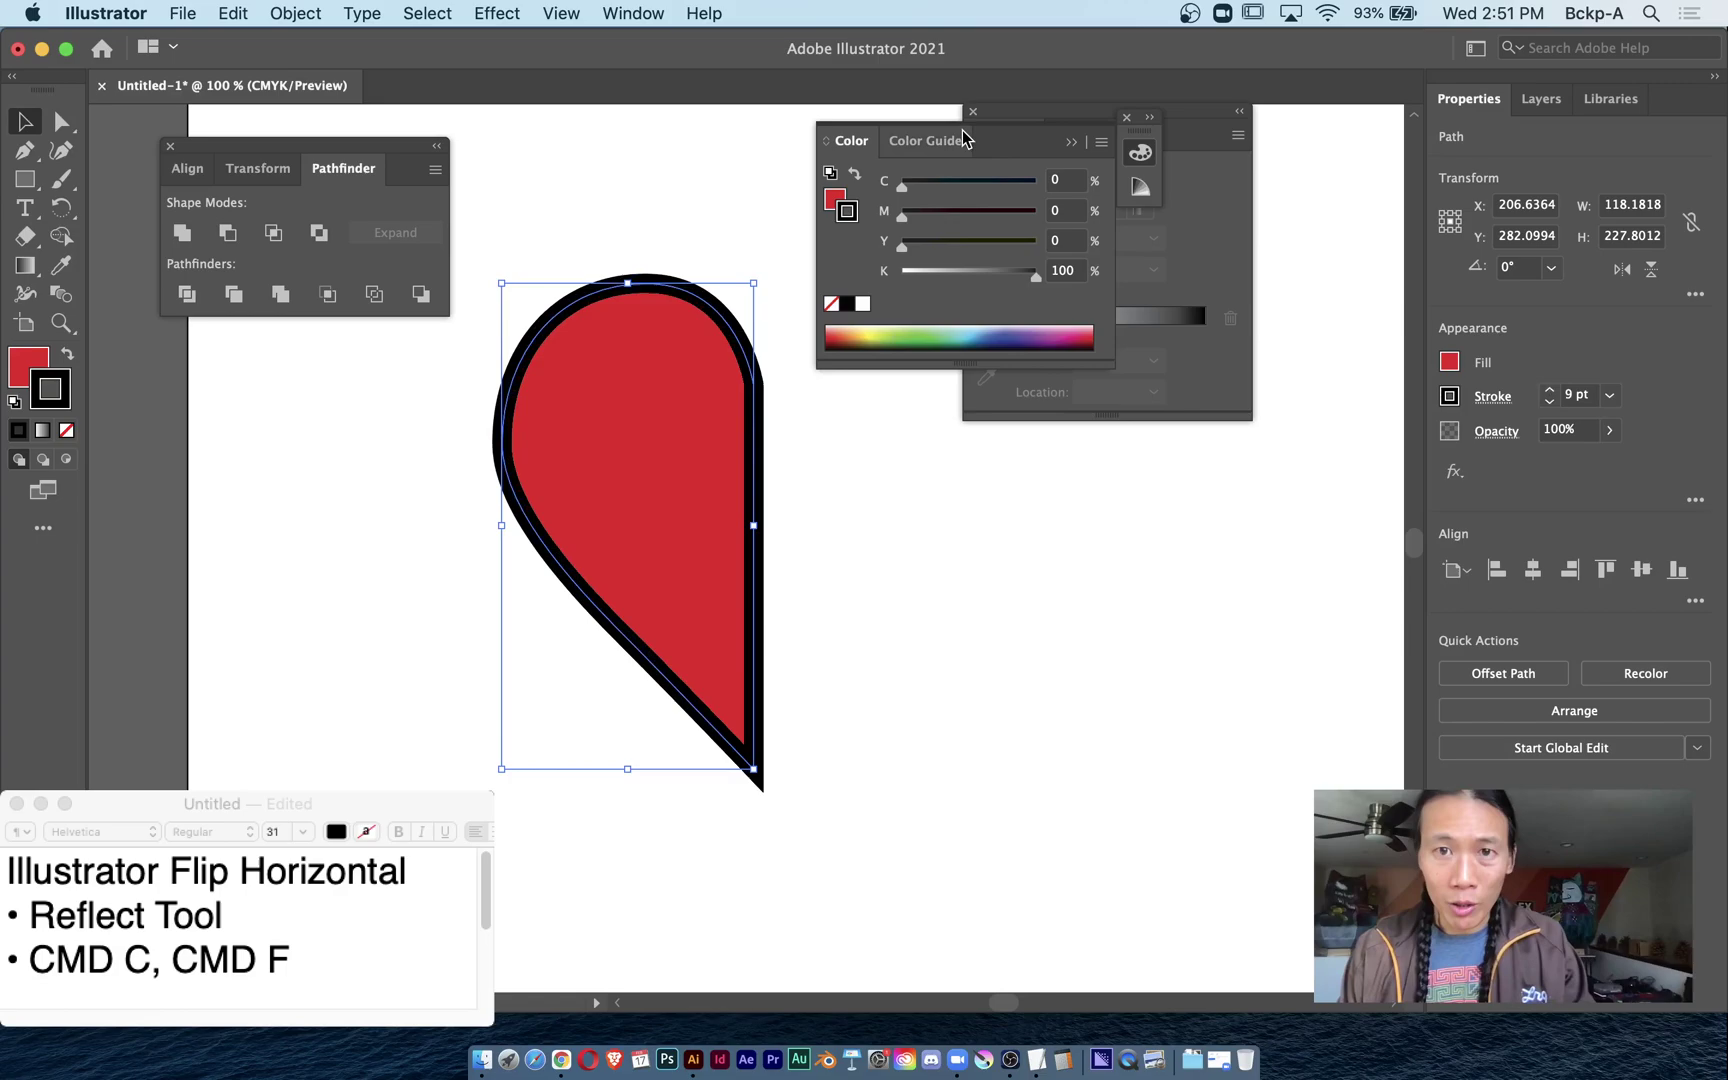
Close the Color and Gradient panels and show the Layers list.
{"action": "left_click", "coordinate": [1126, 121]}
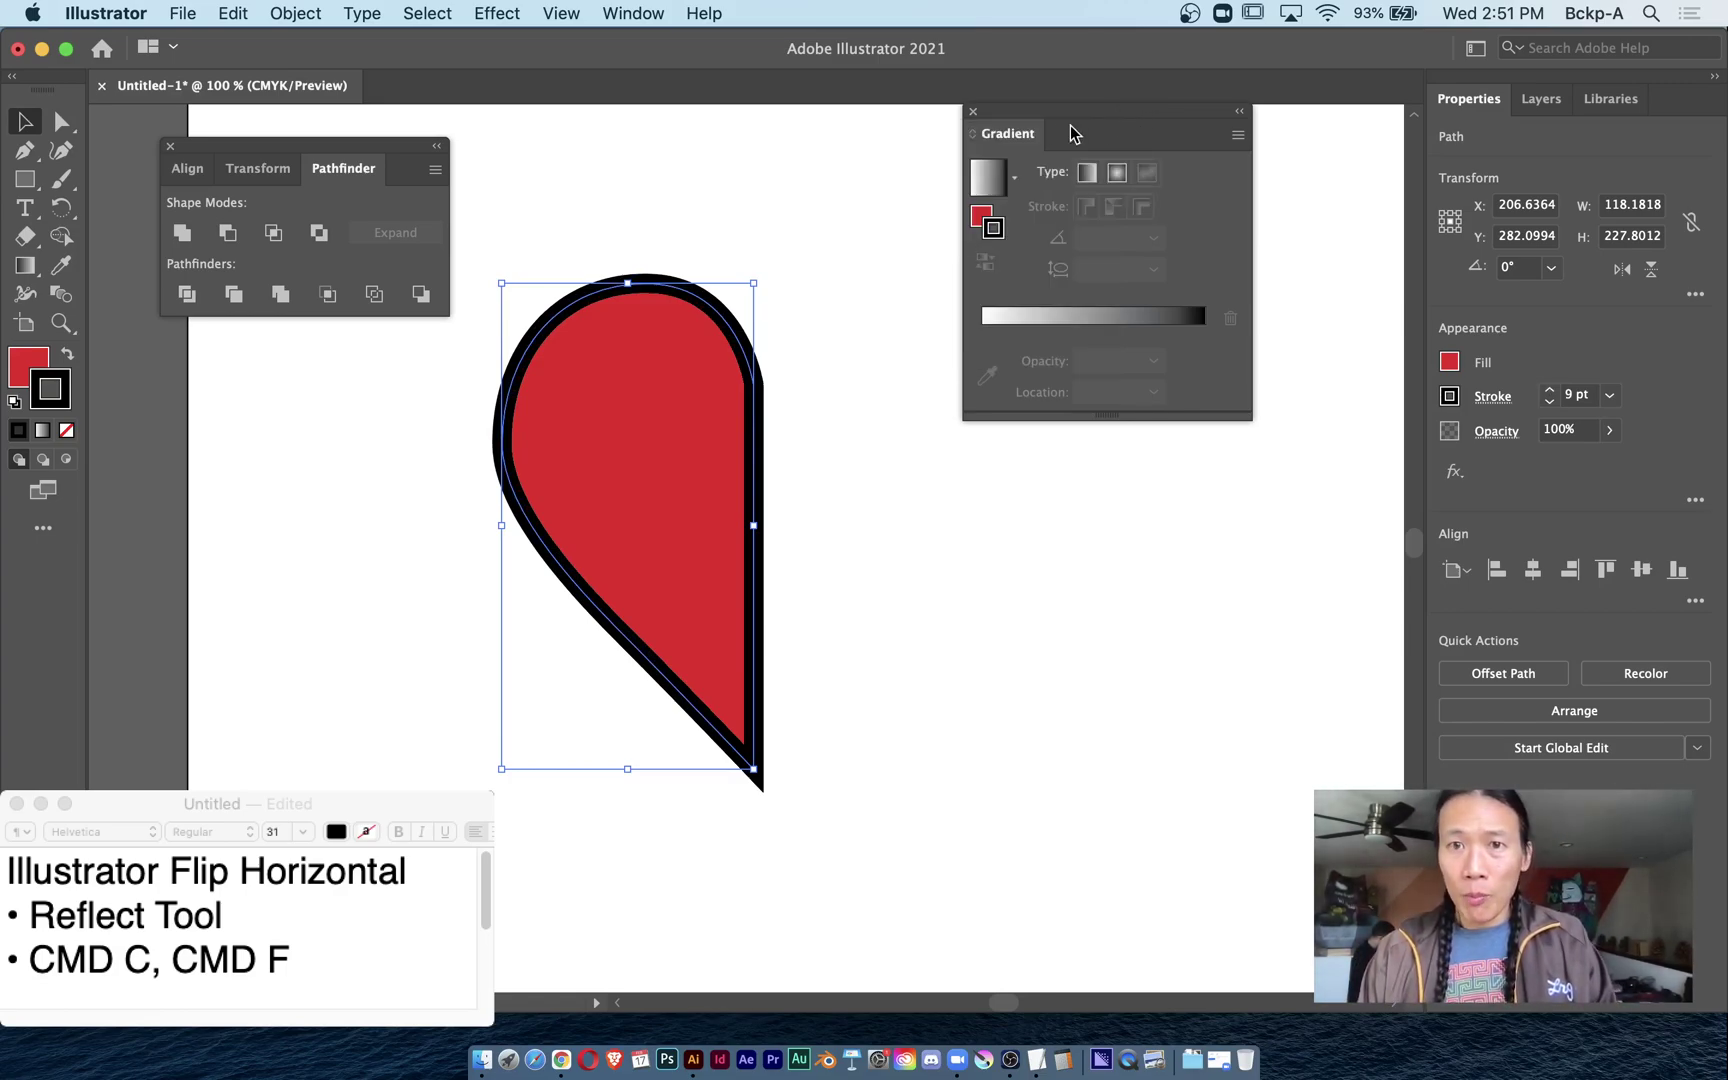
{"action": "left_click", "coordinate": [976, 115]}
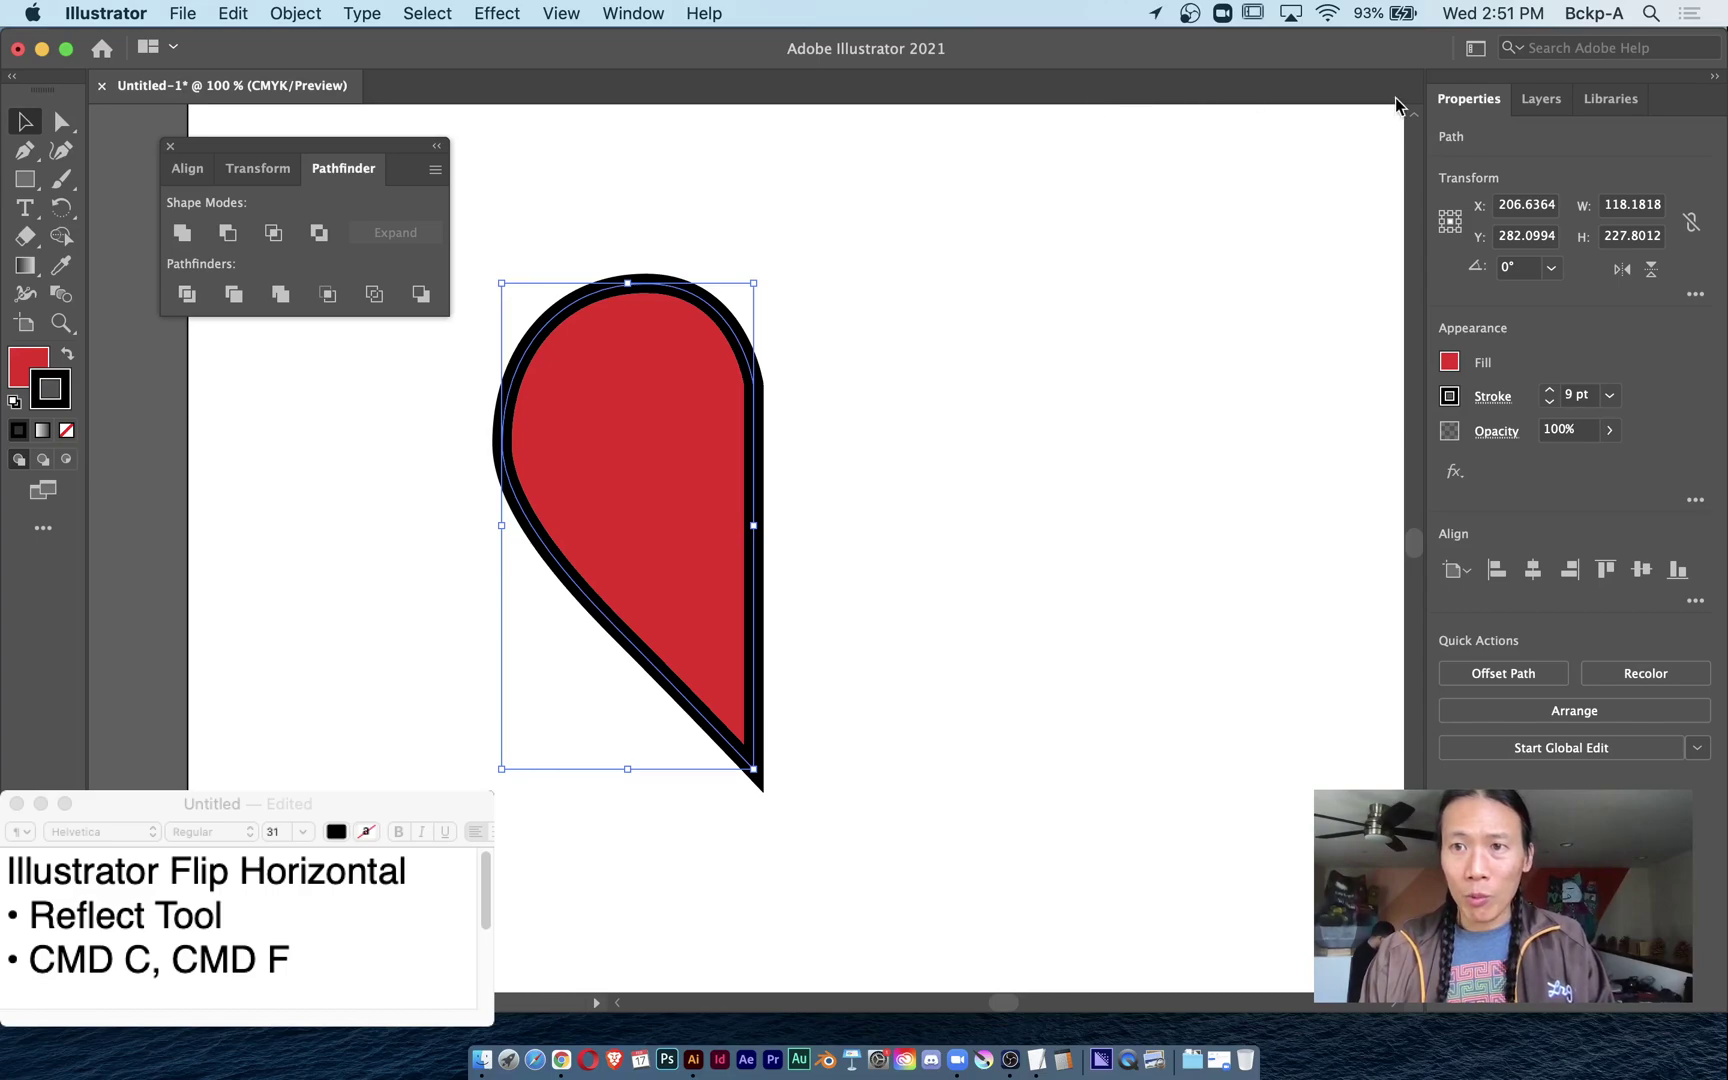
{"action": "left_click", "coordinate": [1541, 99]}
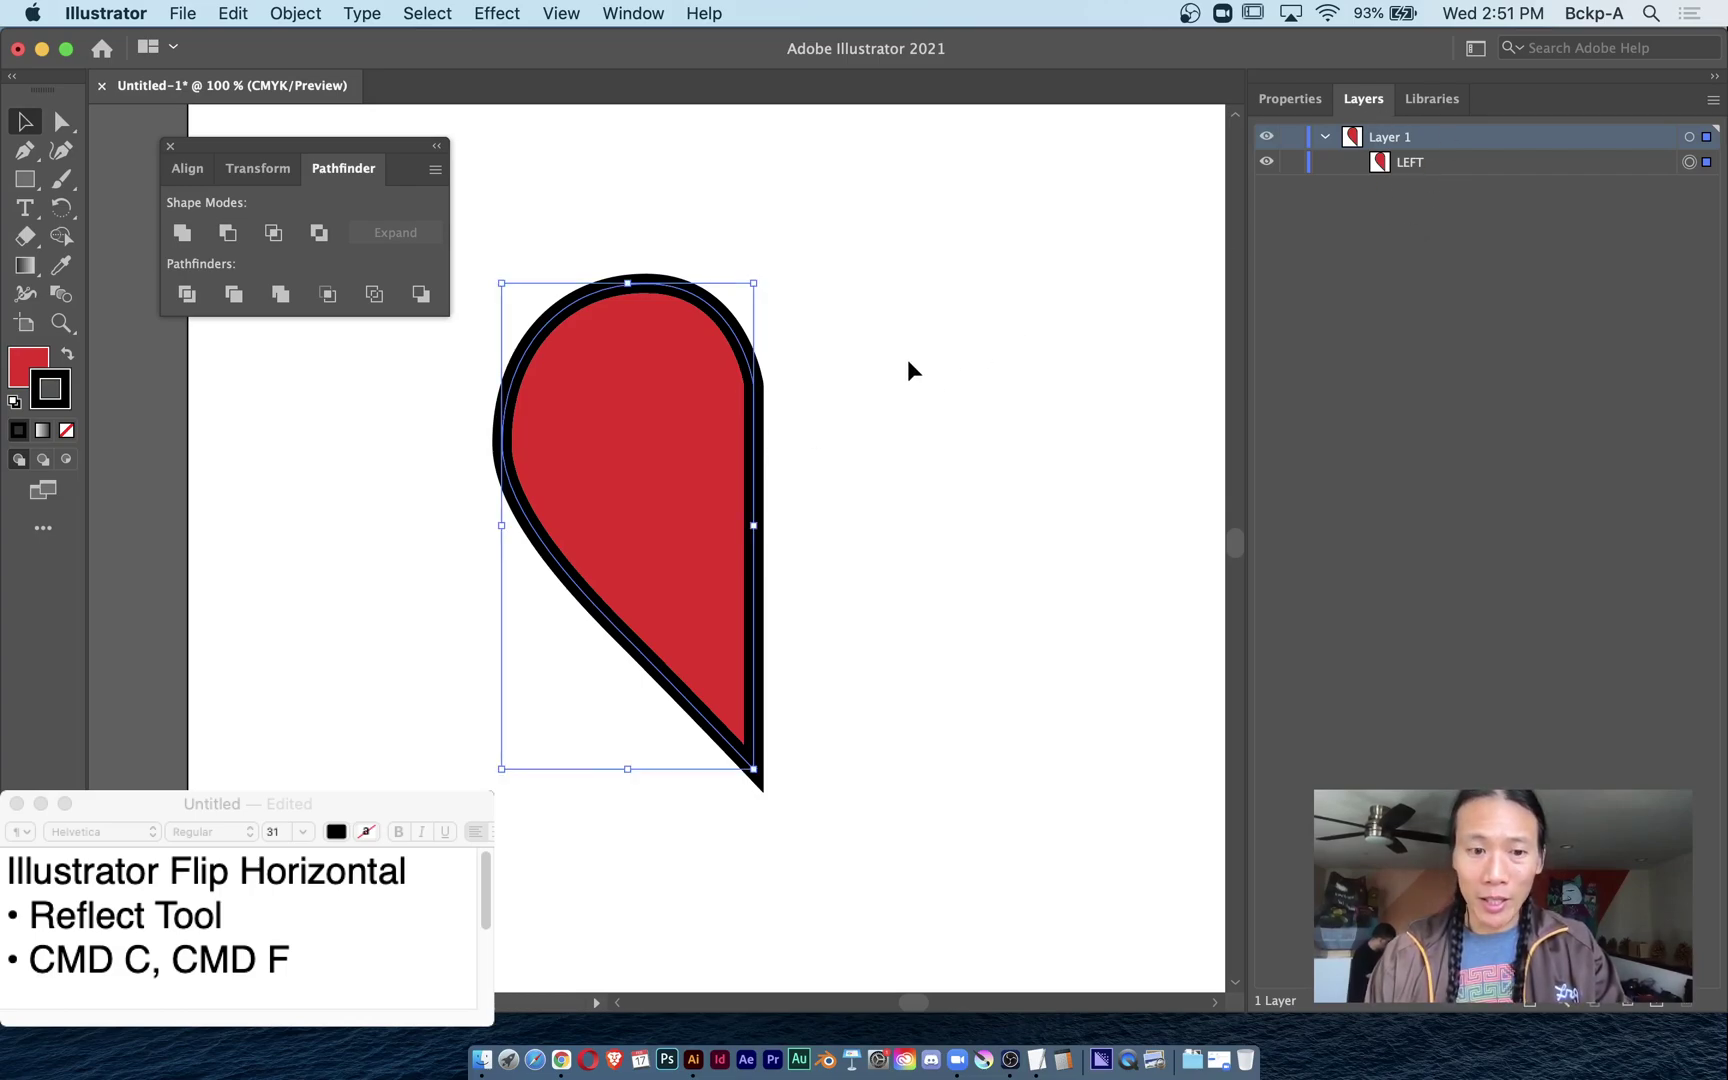
Paste a half-heart copy in front, rename it RIGHT, and check the notes.
{"action": "key", "text": "super+c"}
{"action": "key", "text": "super+f"}
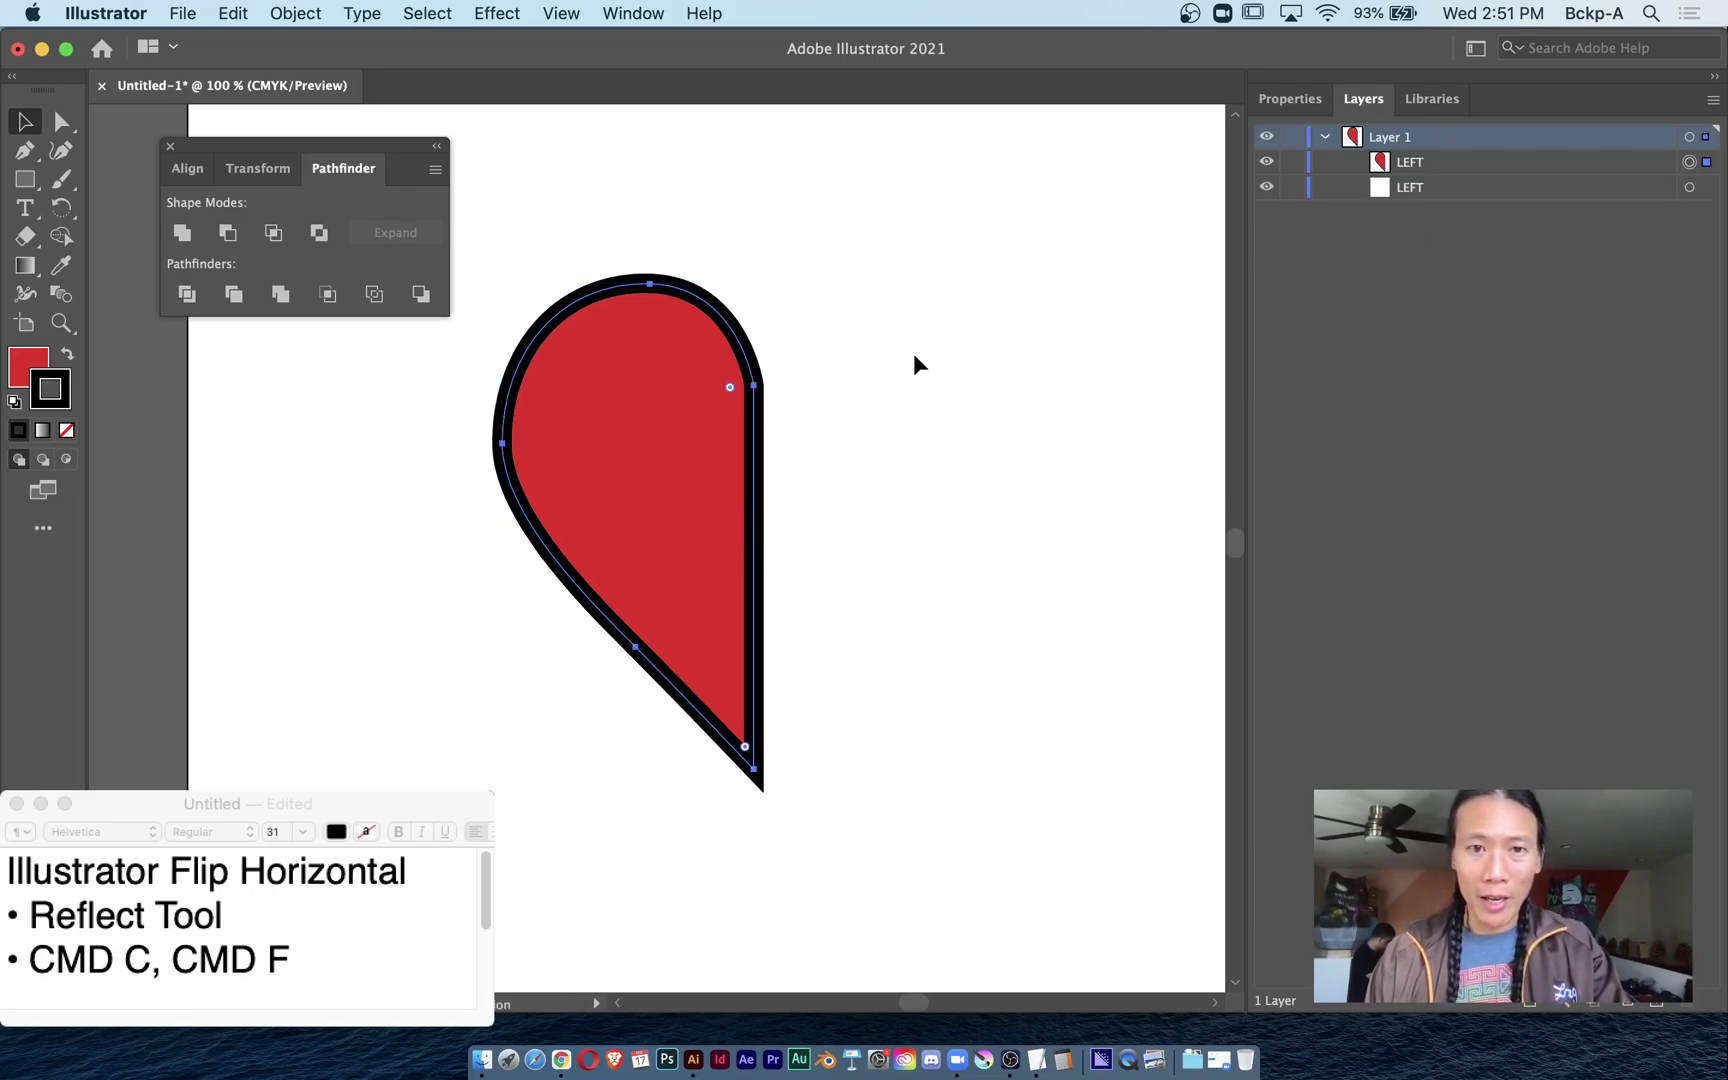
{"action": "double_click", "coordinate": [1417, 162]}
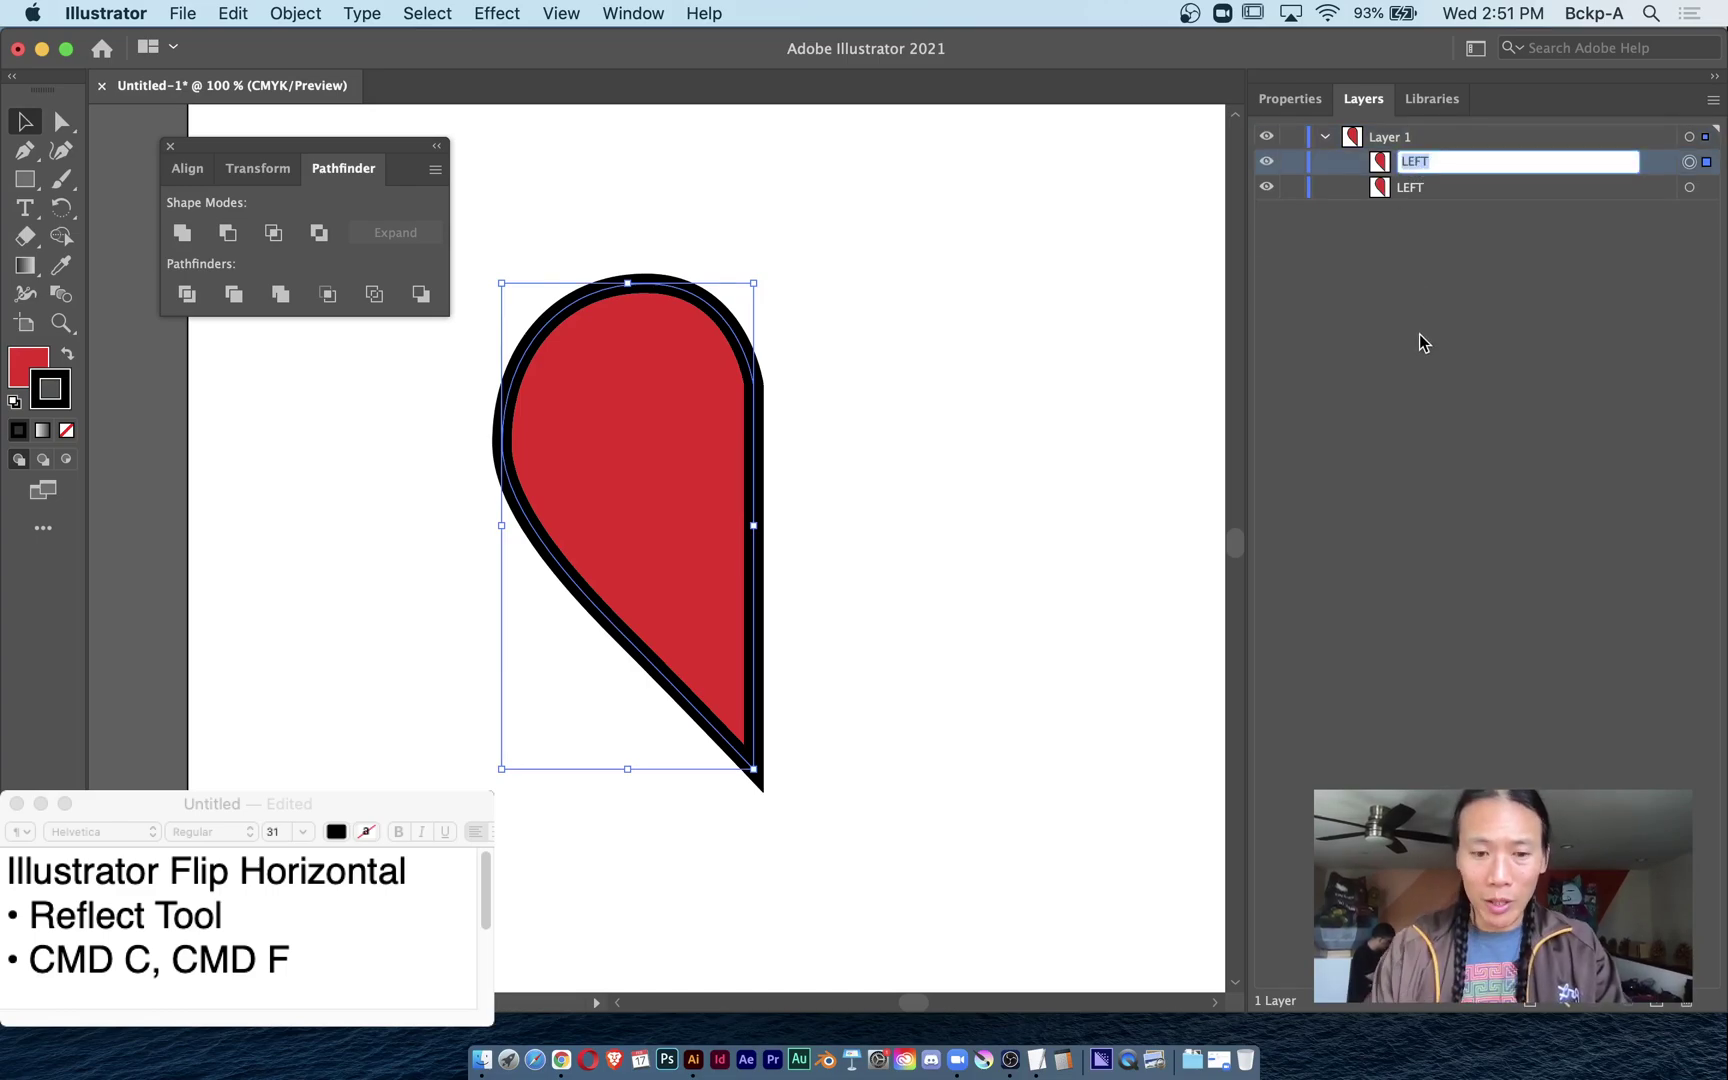
{"action": "type", "text": "RIGHT"}
{"action": "key", "text": "Return"}
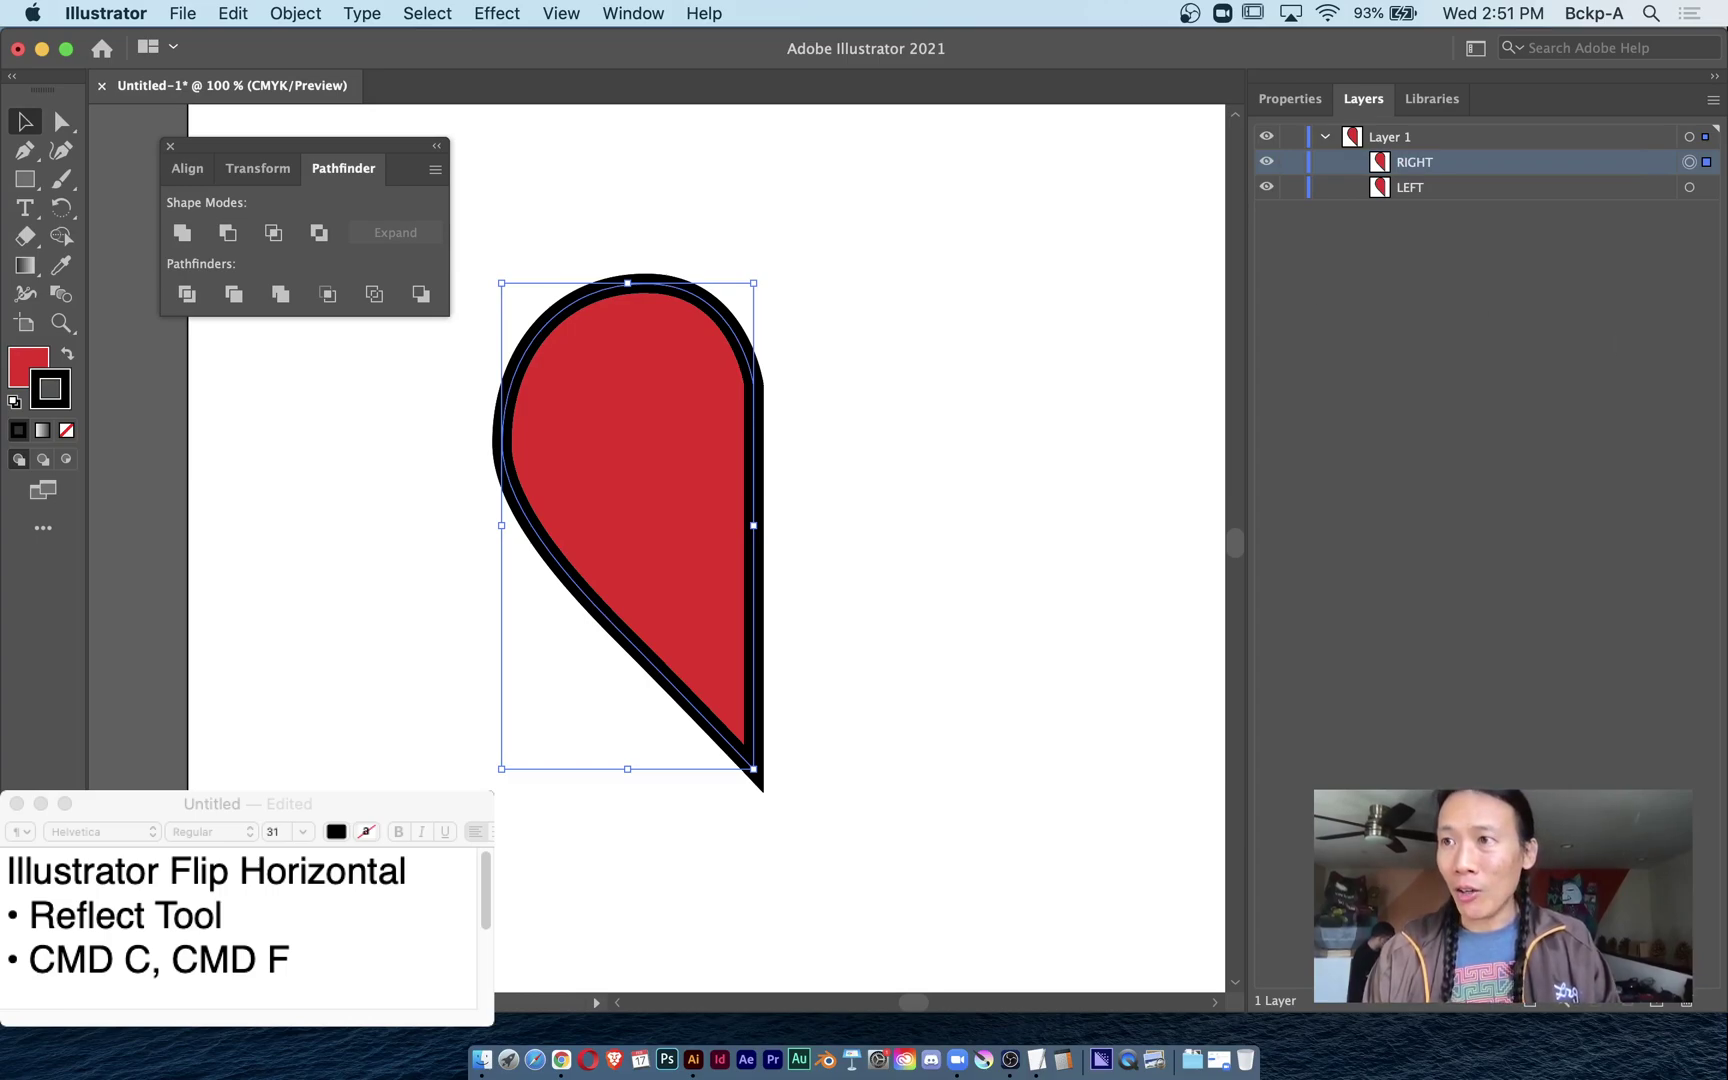
{"action": "key", "text": "super+Tab"}
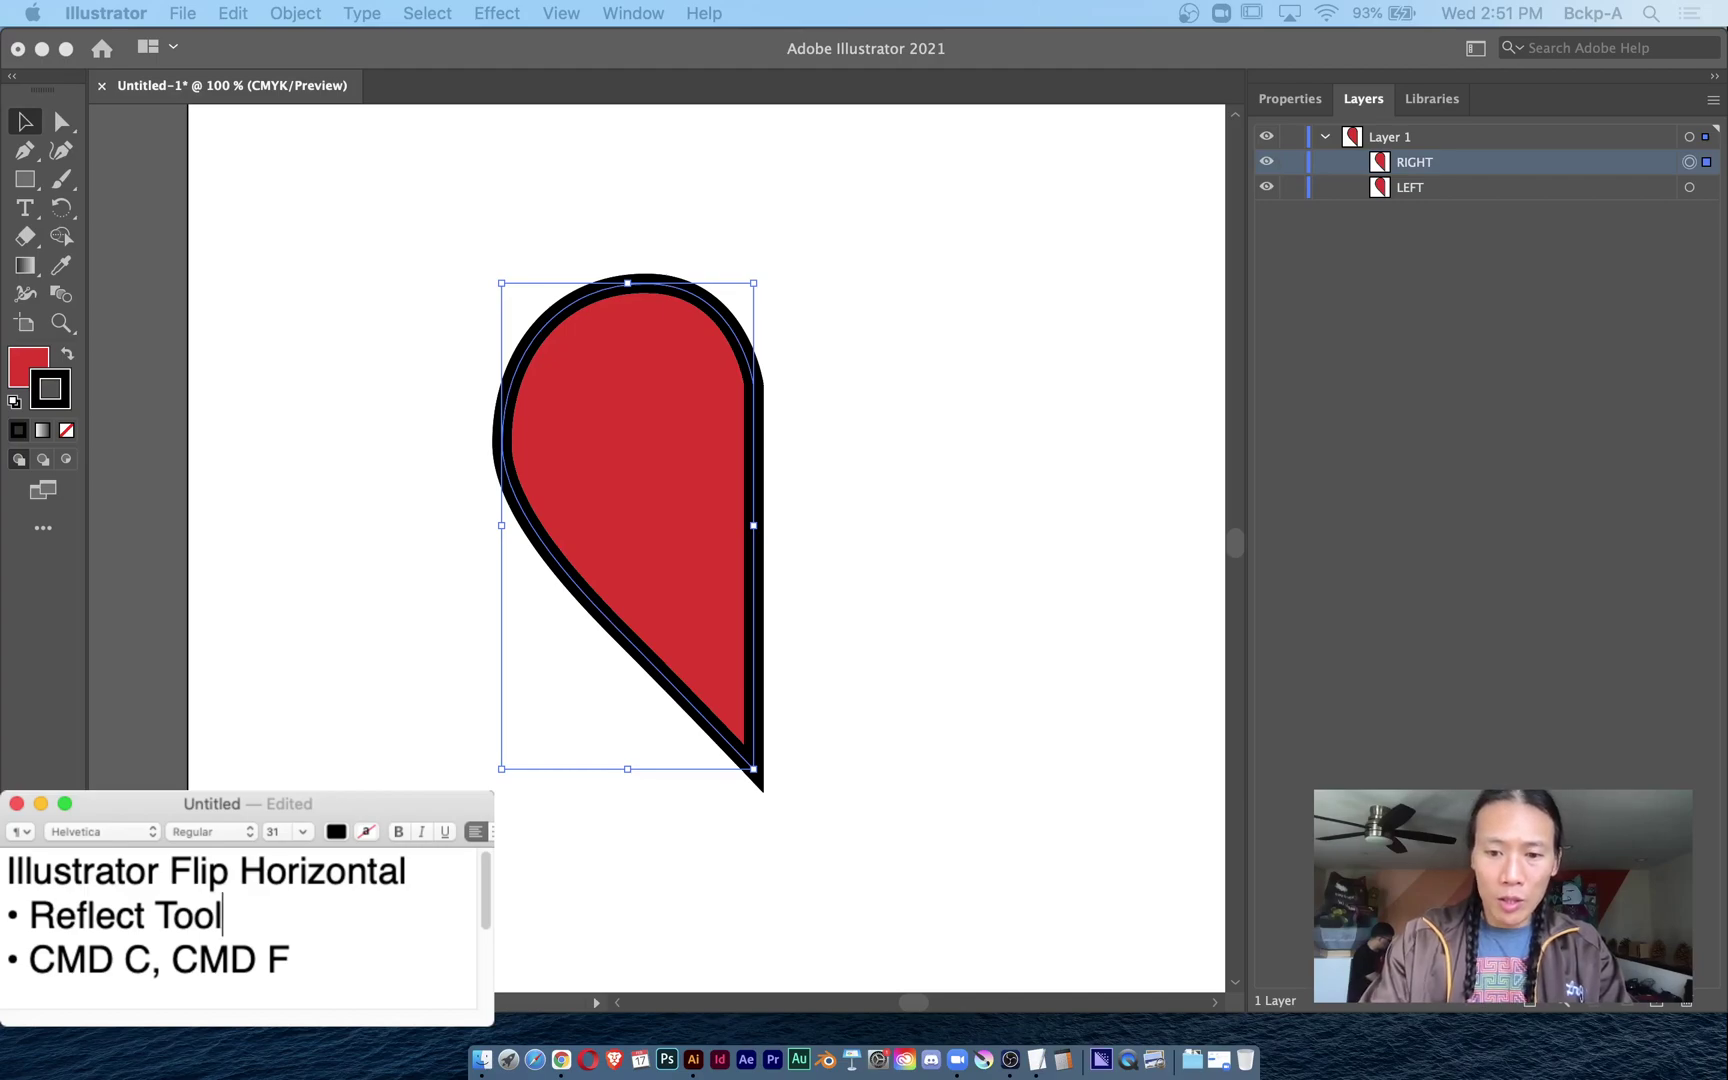
{"action": "type", "text": ", hit O"}
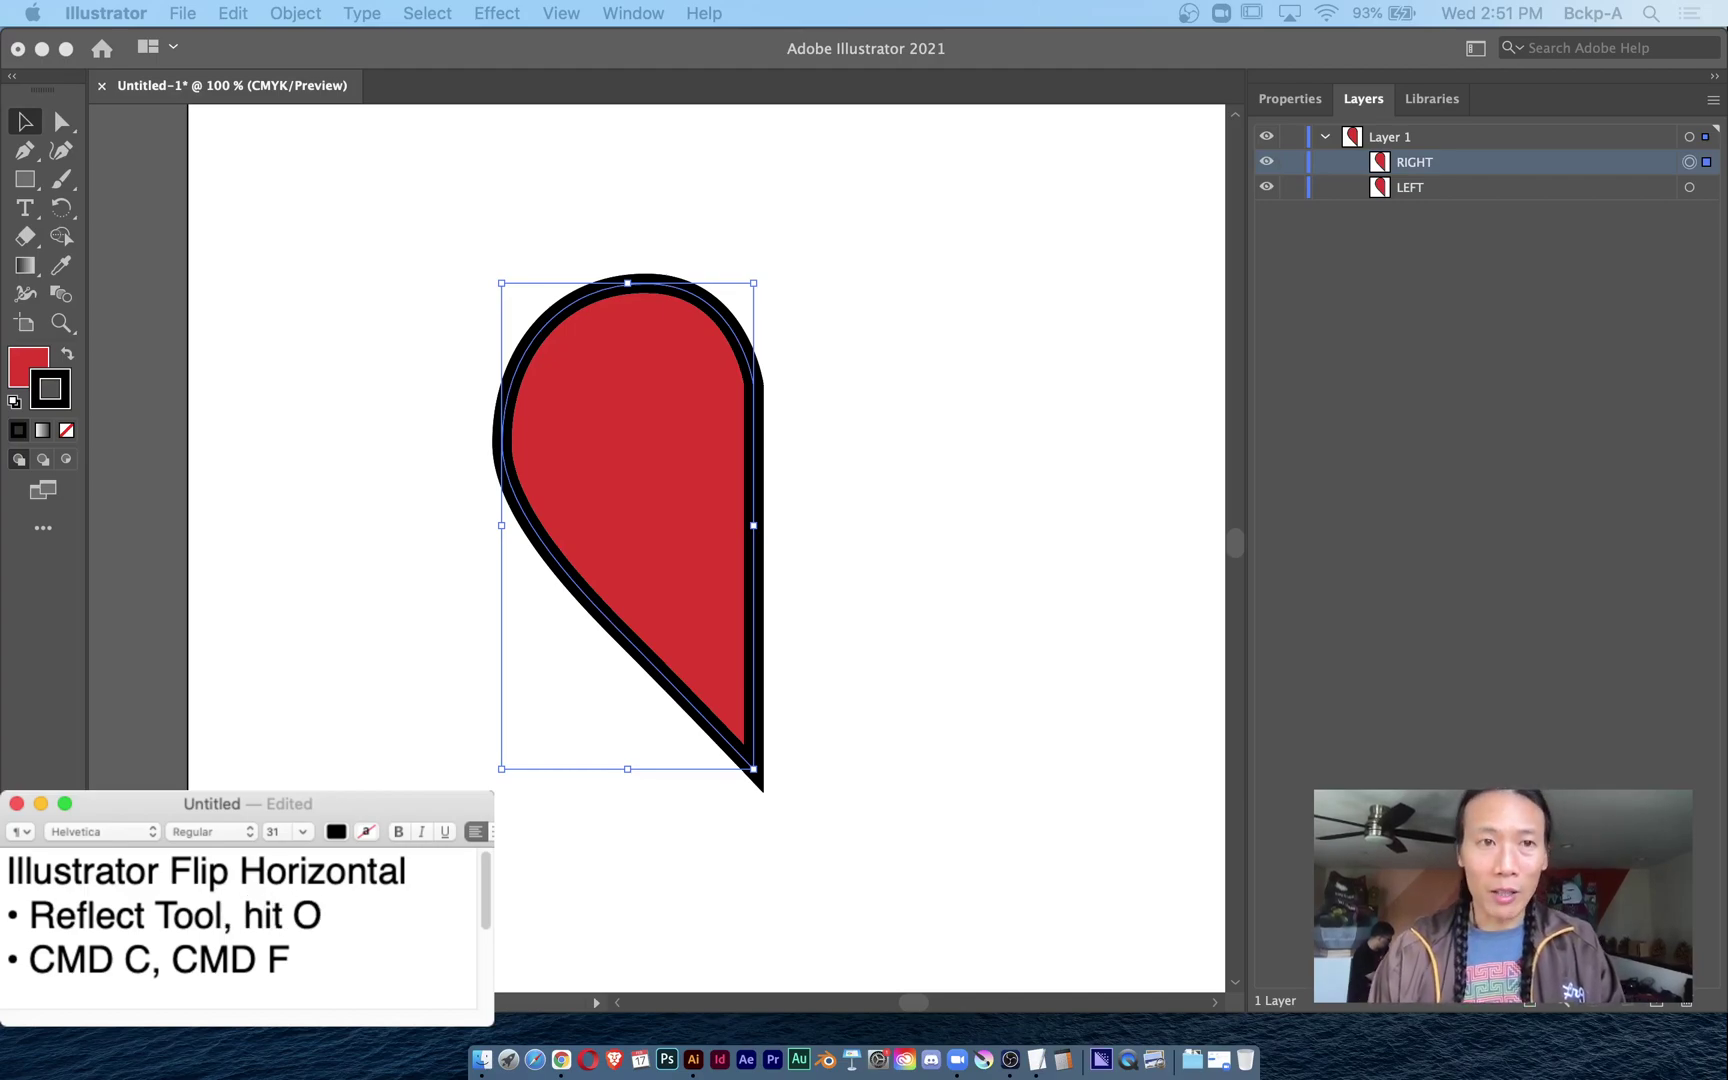
{"action": "left_click", "coordinate": [240, 92]}
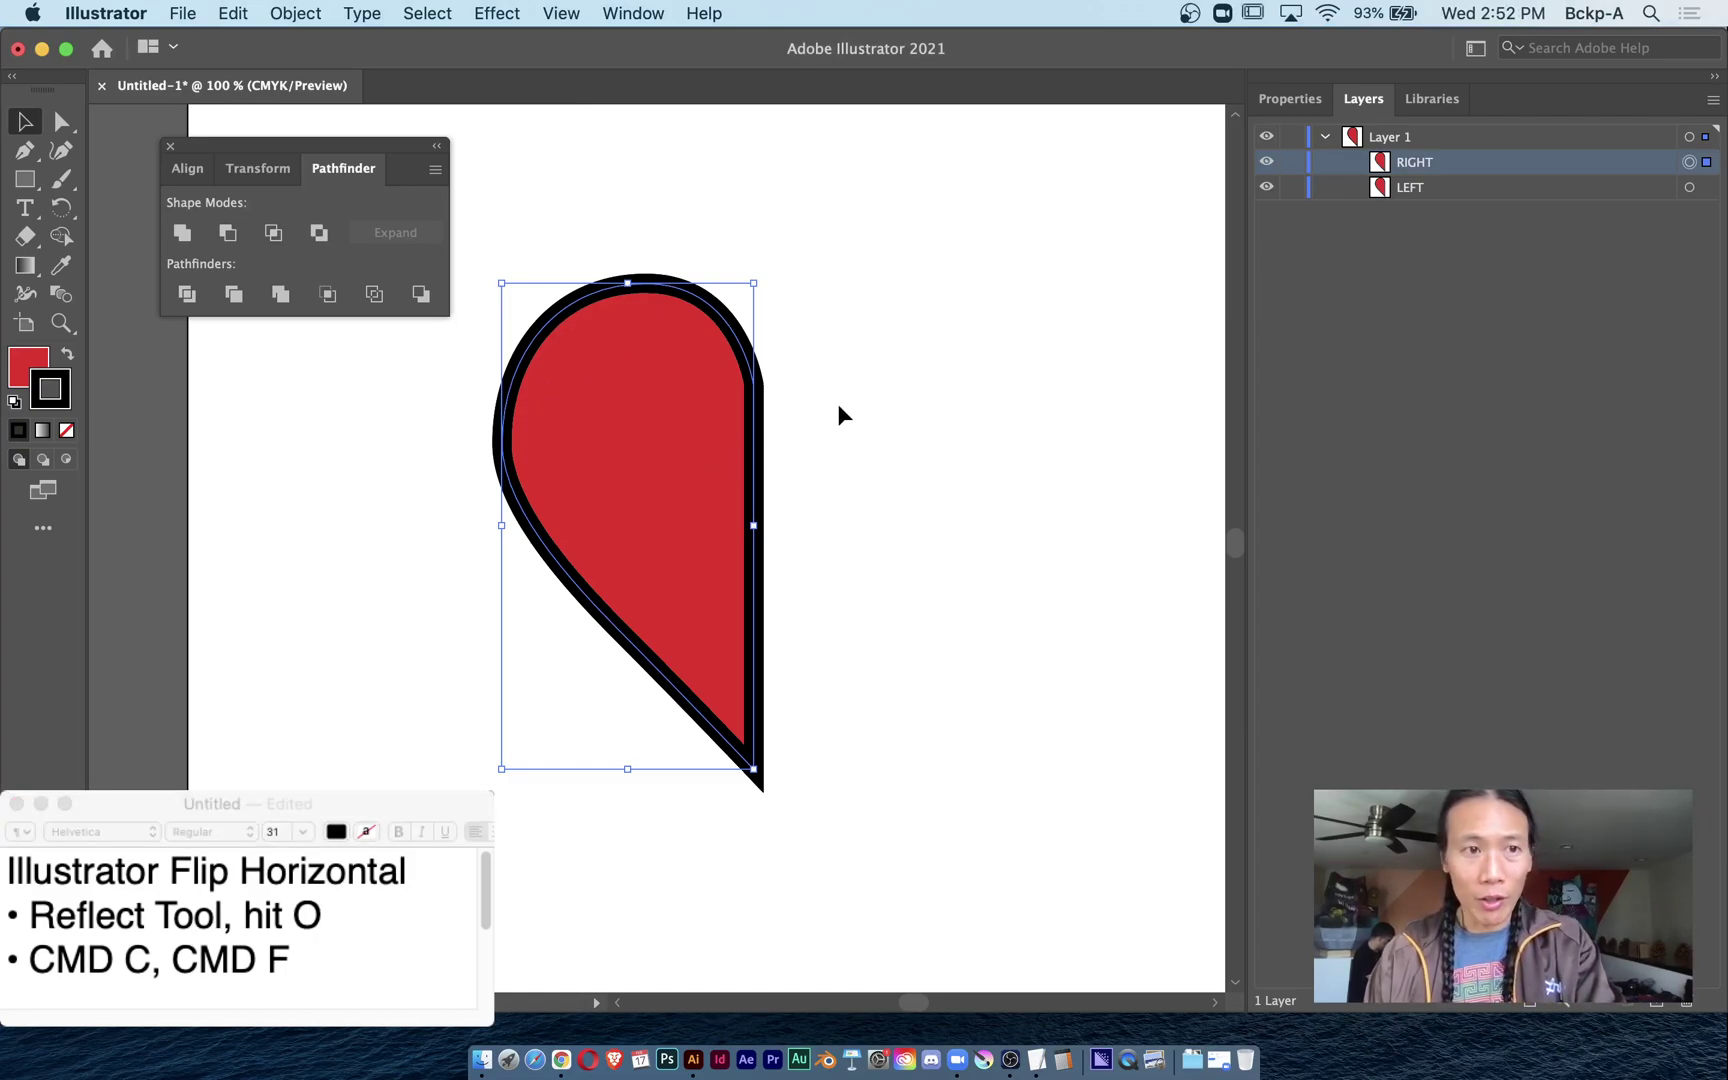
Switch to the Reflect tool (O) with the RIGHT half-heart copy selected.
{"action": "key", "text": "o"}
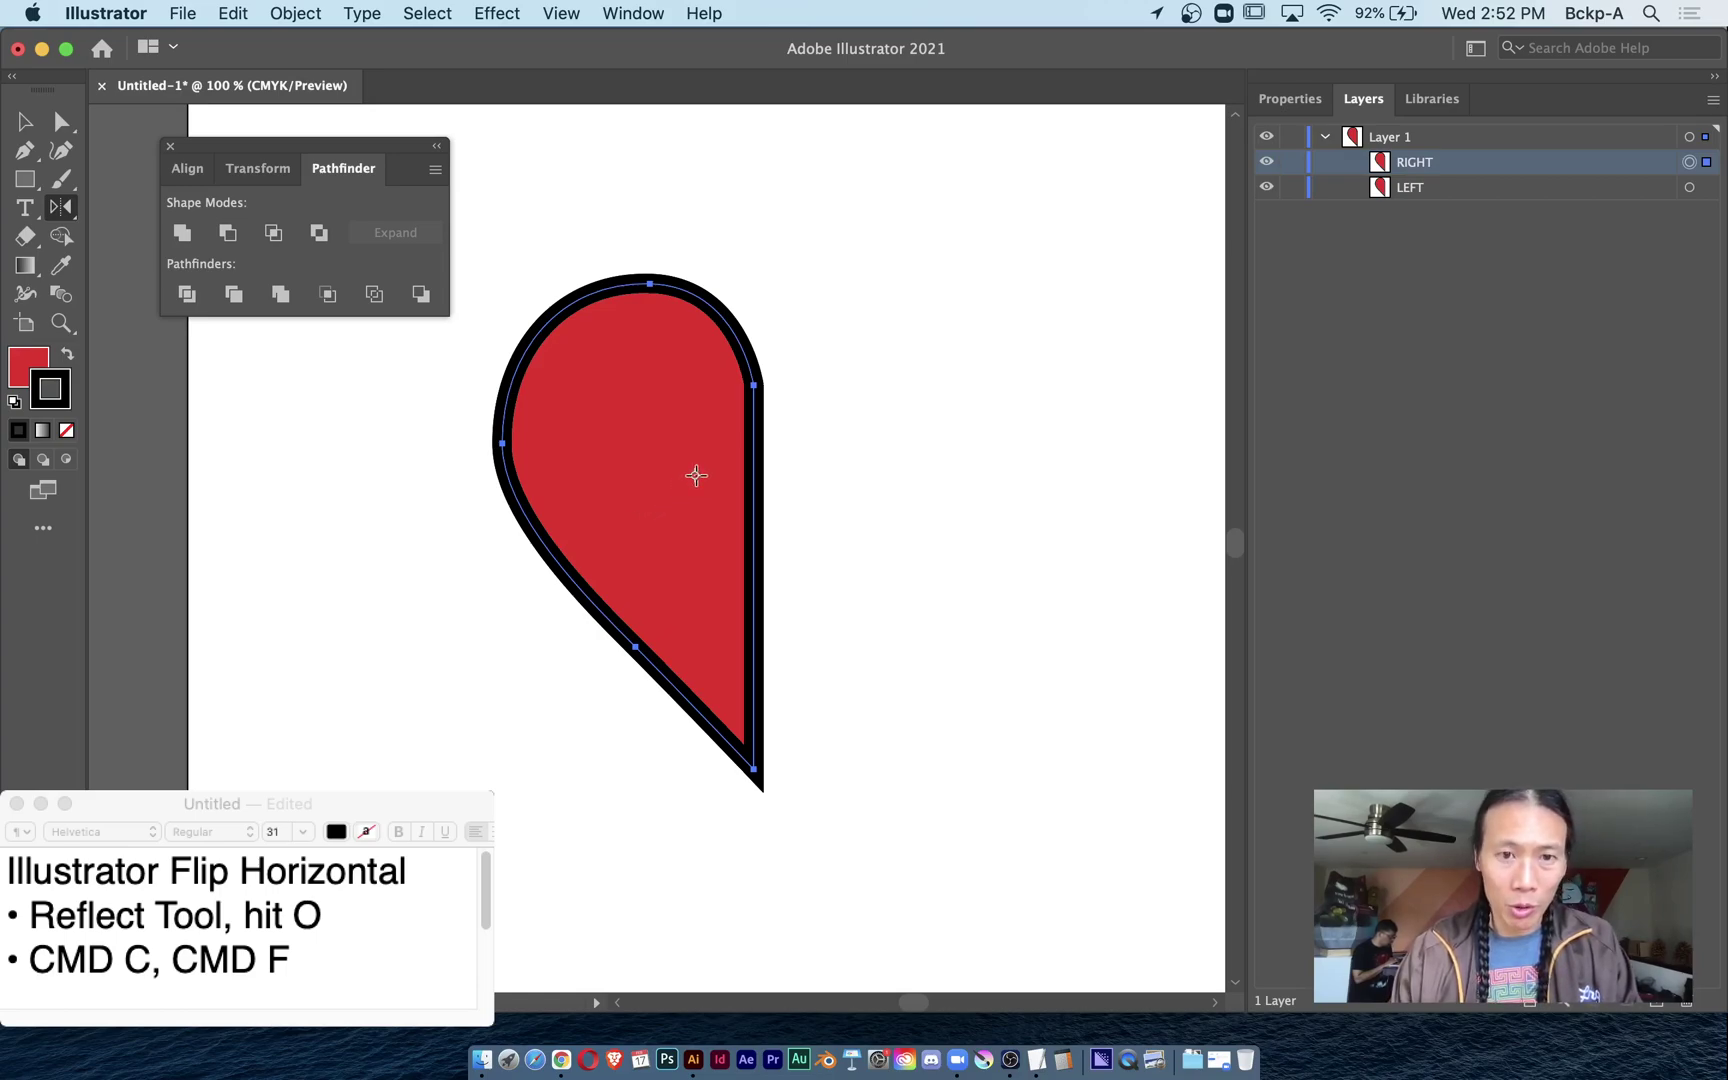
Reflect the RIGHT copy across a vertical axis pivoting on its top-right anchor.
{"action": "left_click", "coordinate": [753, 390], "text": "alt"}
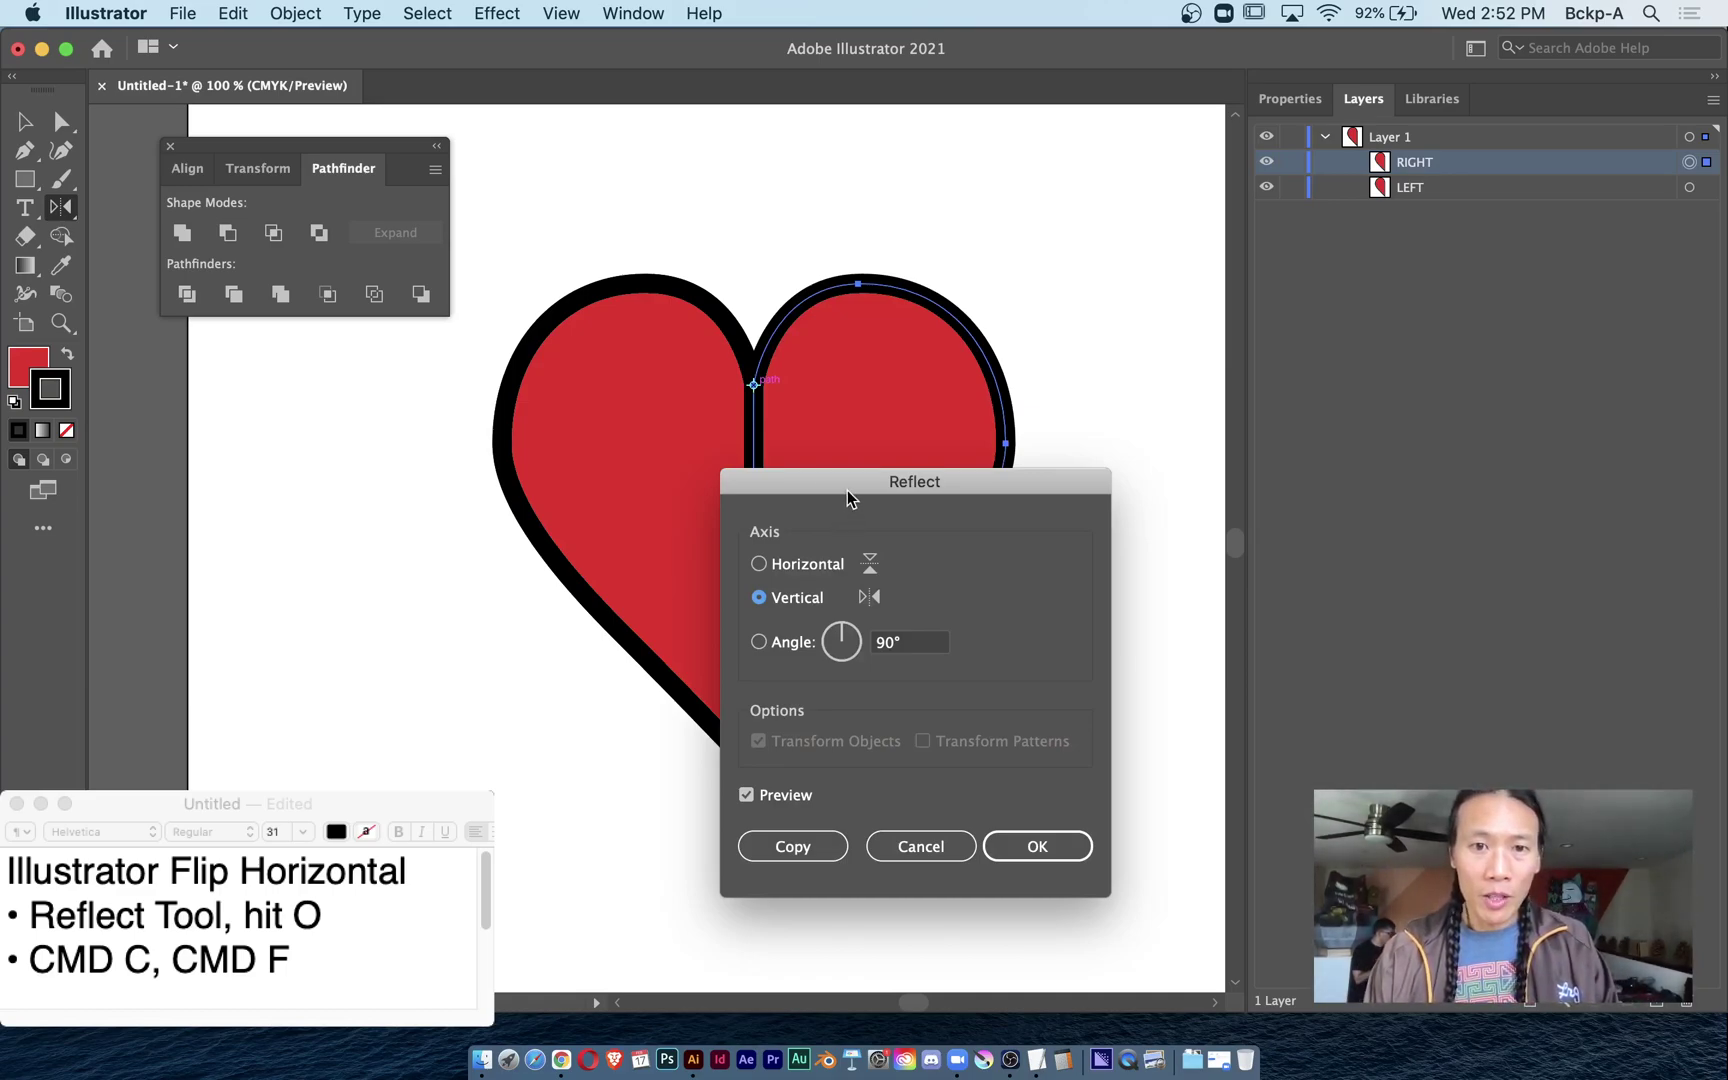
{"action": "mouse_move", "coordinate": [847, 498]}
{"action": "left_mouse_down"}
{"action": "mouse_move", "coordinate": [1099, 287]}
{"action": "mouse_move", "coordinate": [1001, 319]}
{"action": "mouse_move", "coordinate": [954, 365]}
{"action": "left_mouse_up"}
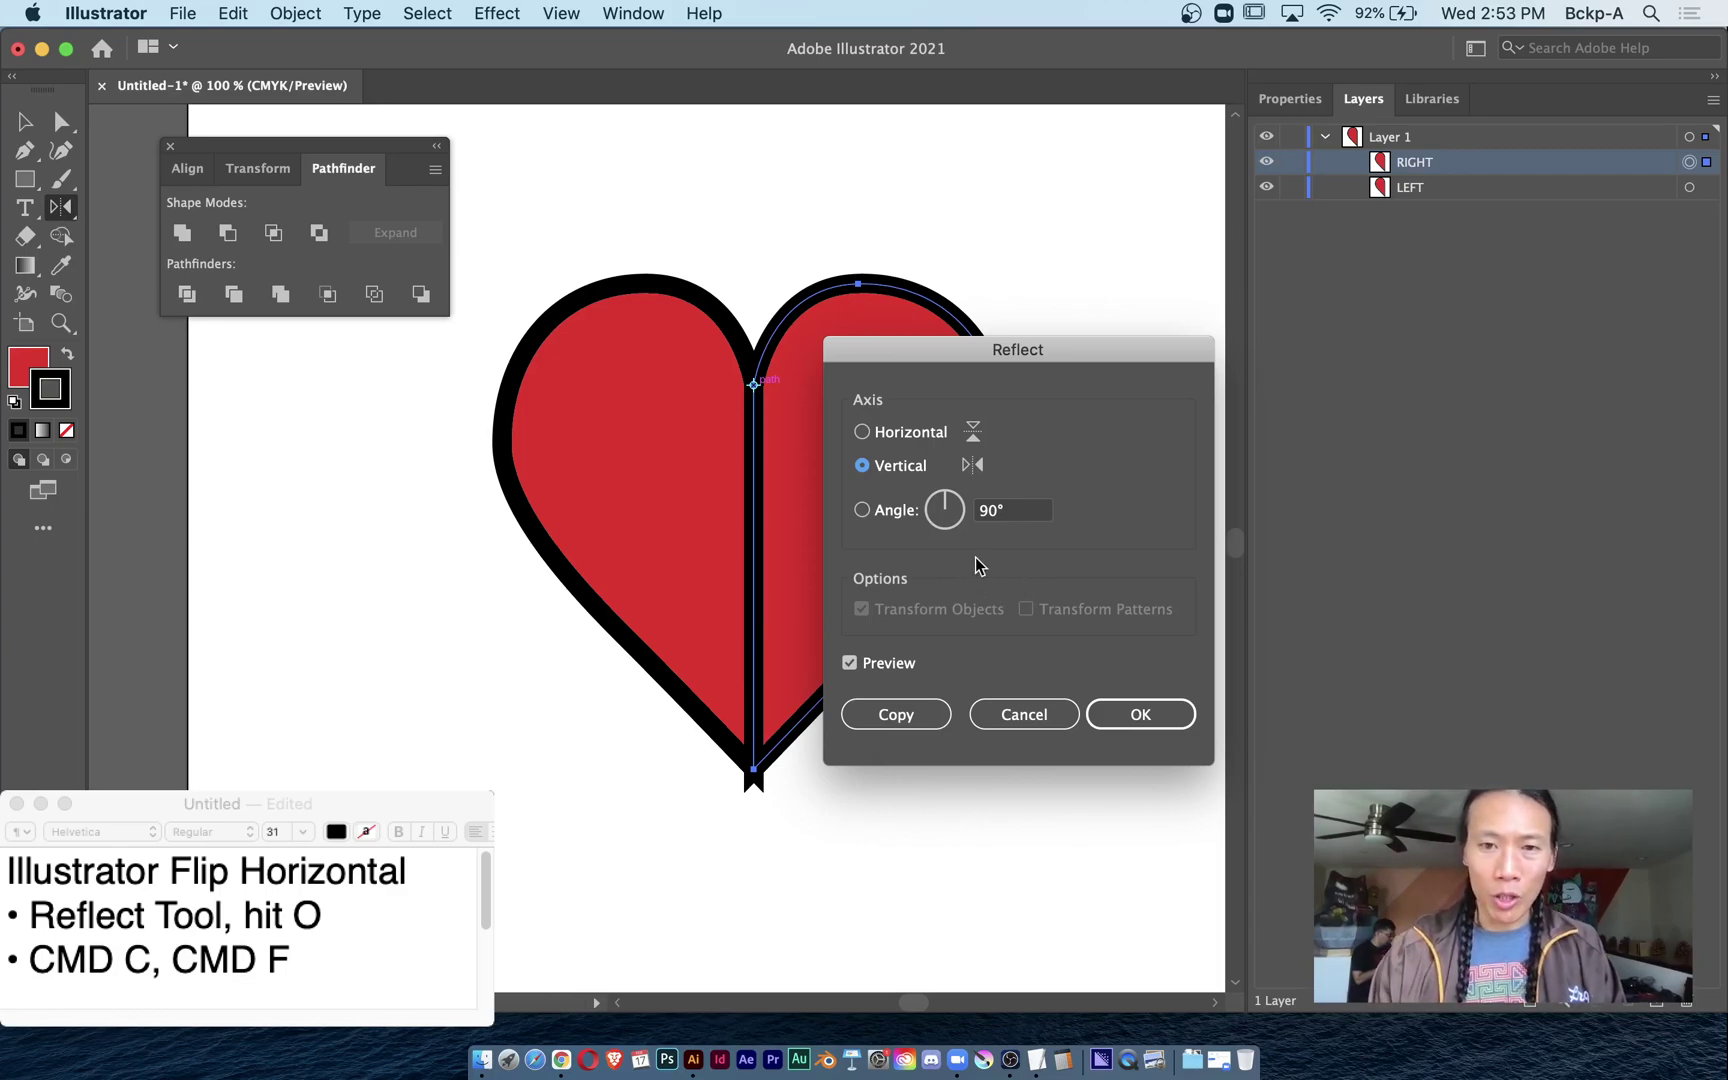
{"action": "left_click", "coordinate": [1117, 706]}
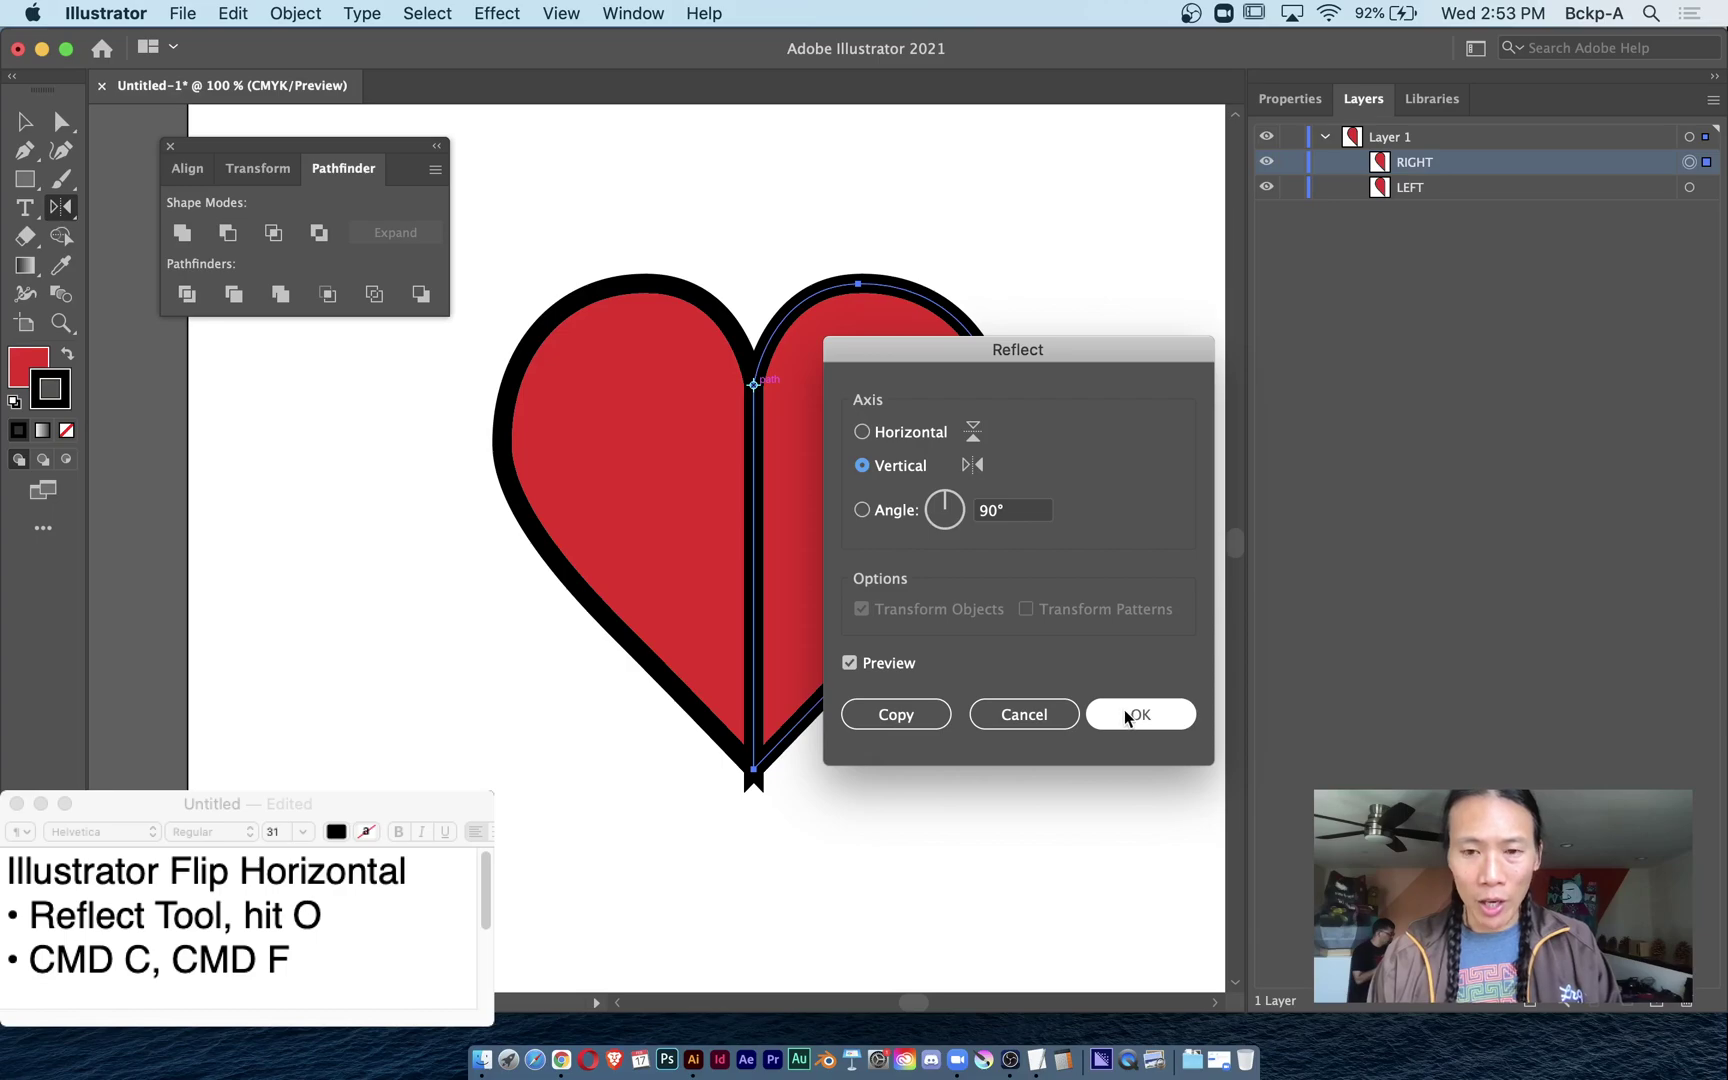
{"action": "left_click", "coordinate": [1125, 708]}
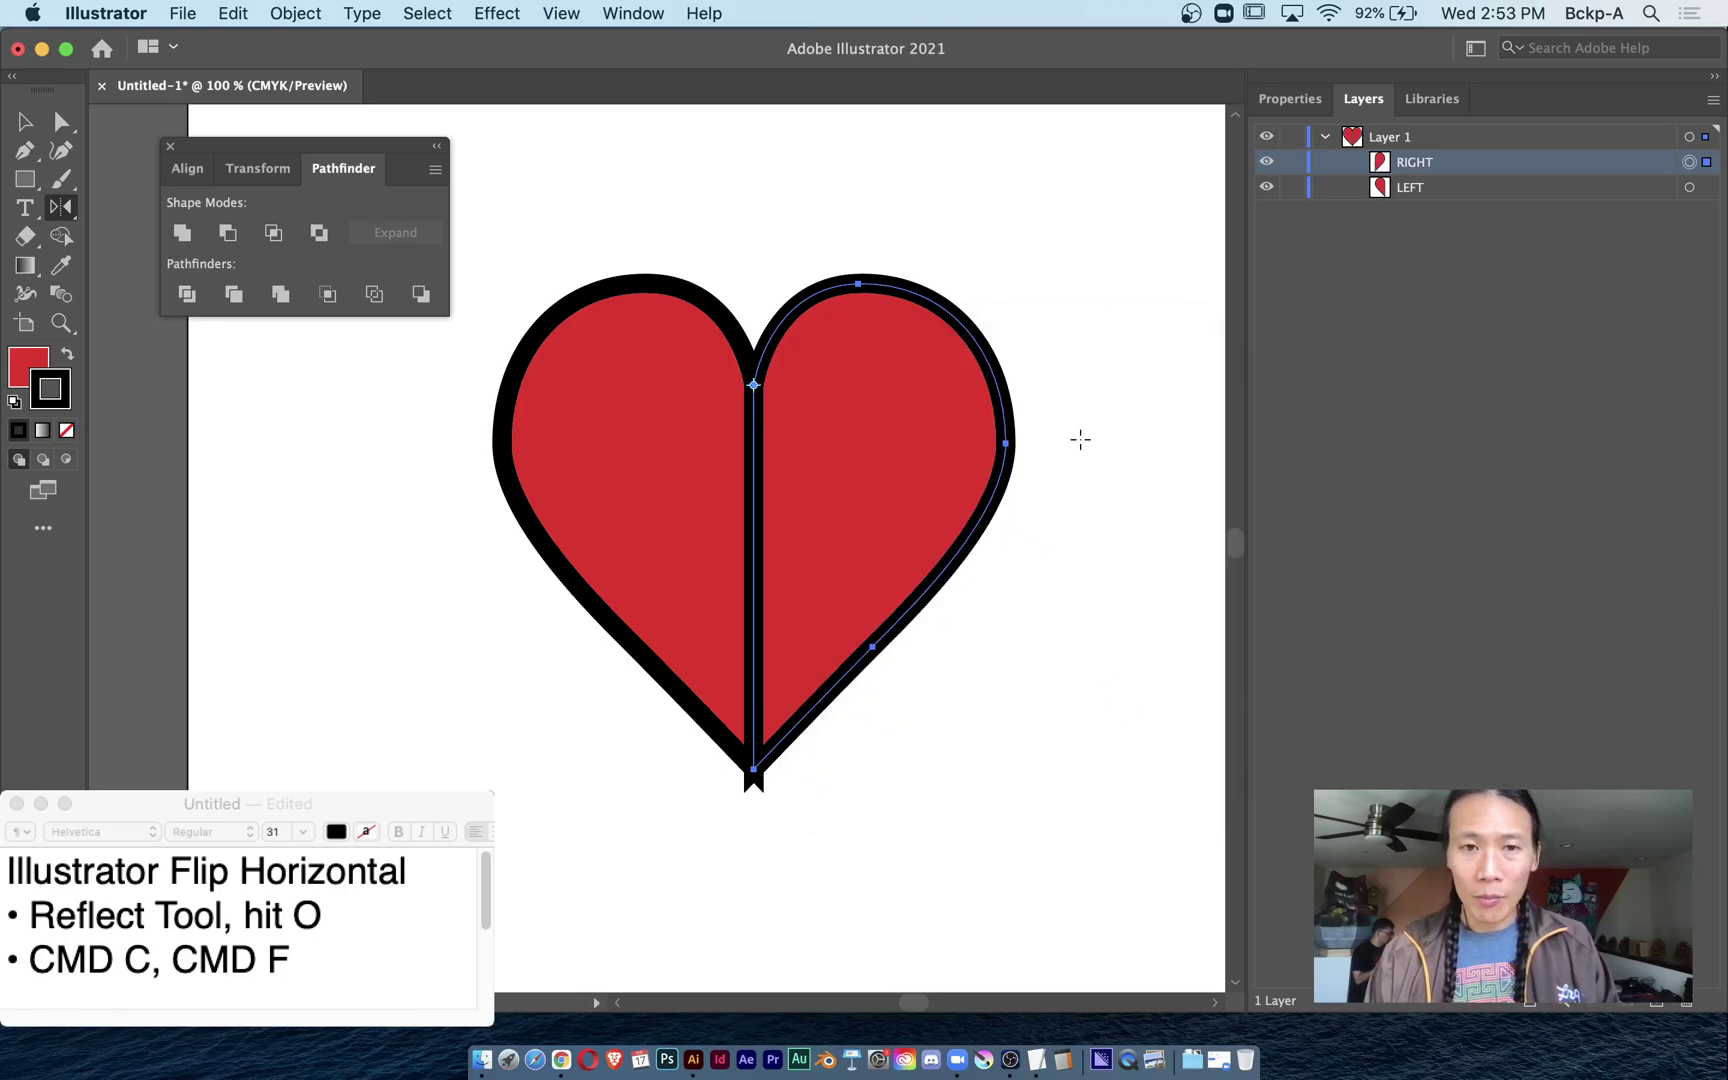
Undo the reflection and rename, then paste a copy of the half-heart in front.
{"action": "key", "text": "super+z"}
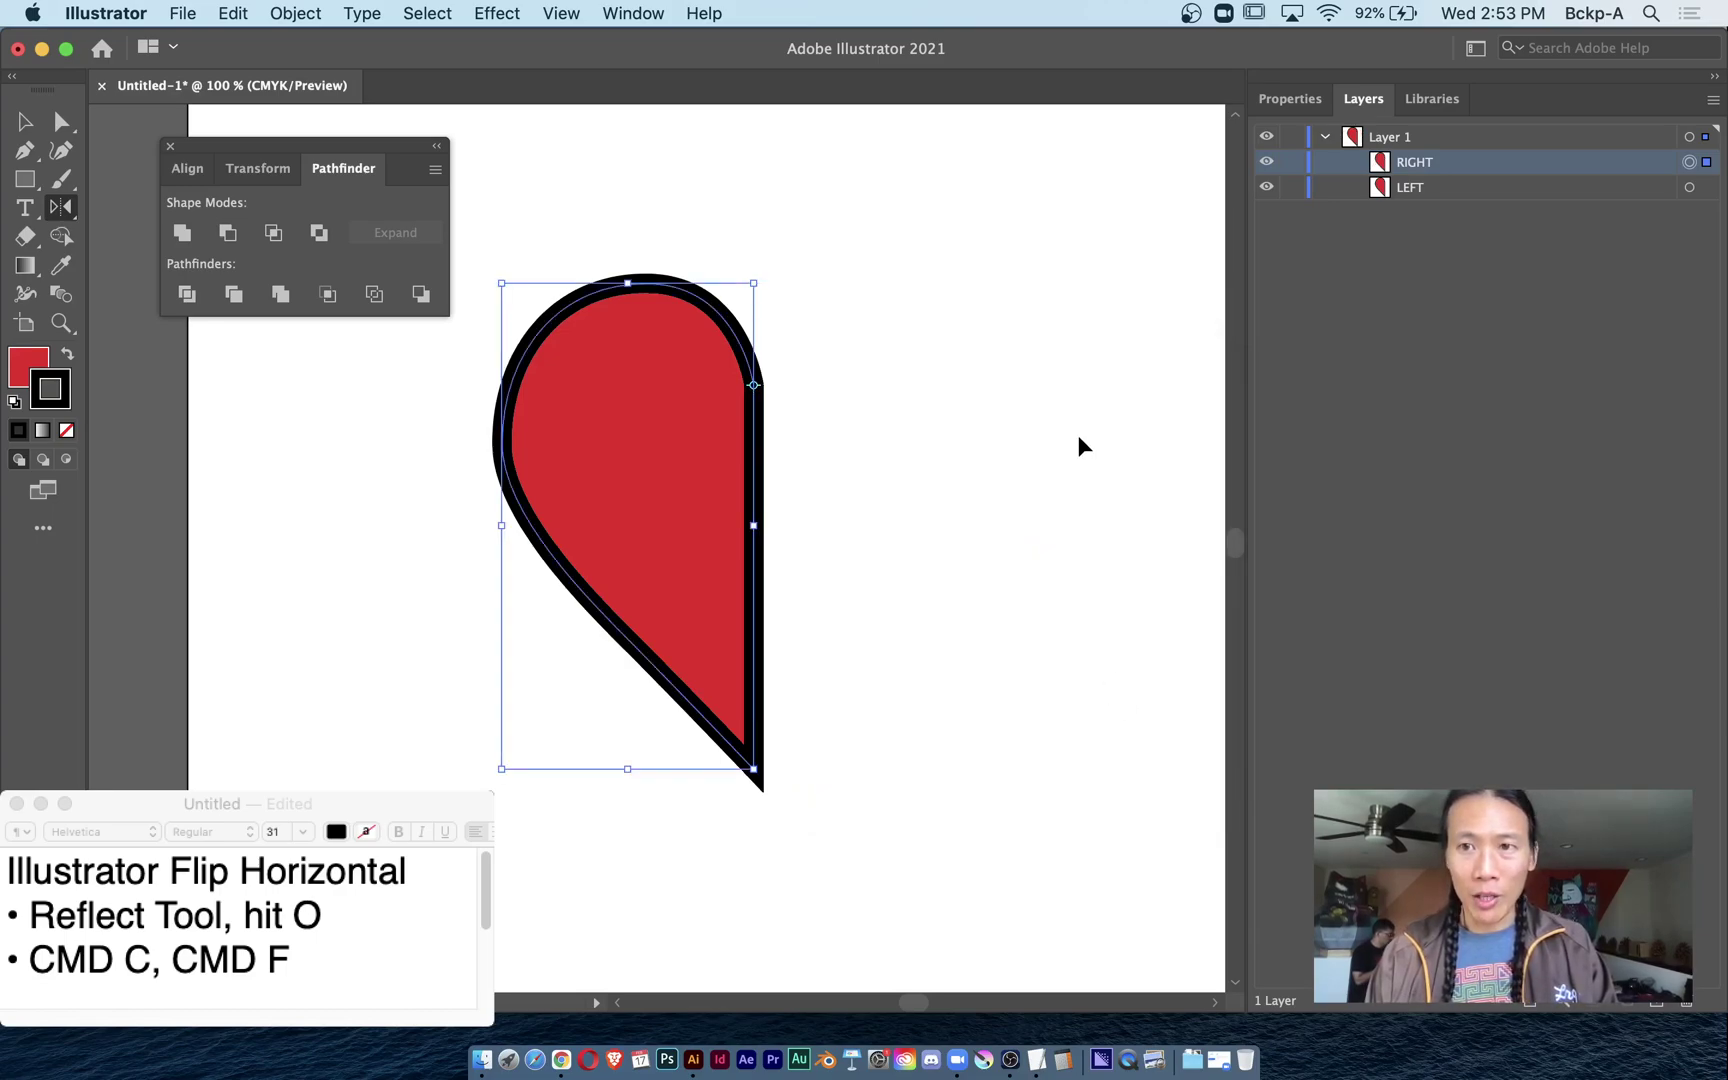
{"action": "key", "text": "super+z"}
{"action": "key", "text": "super+z"}
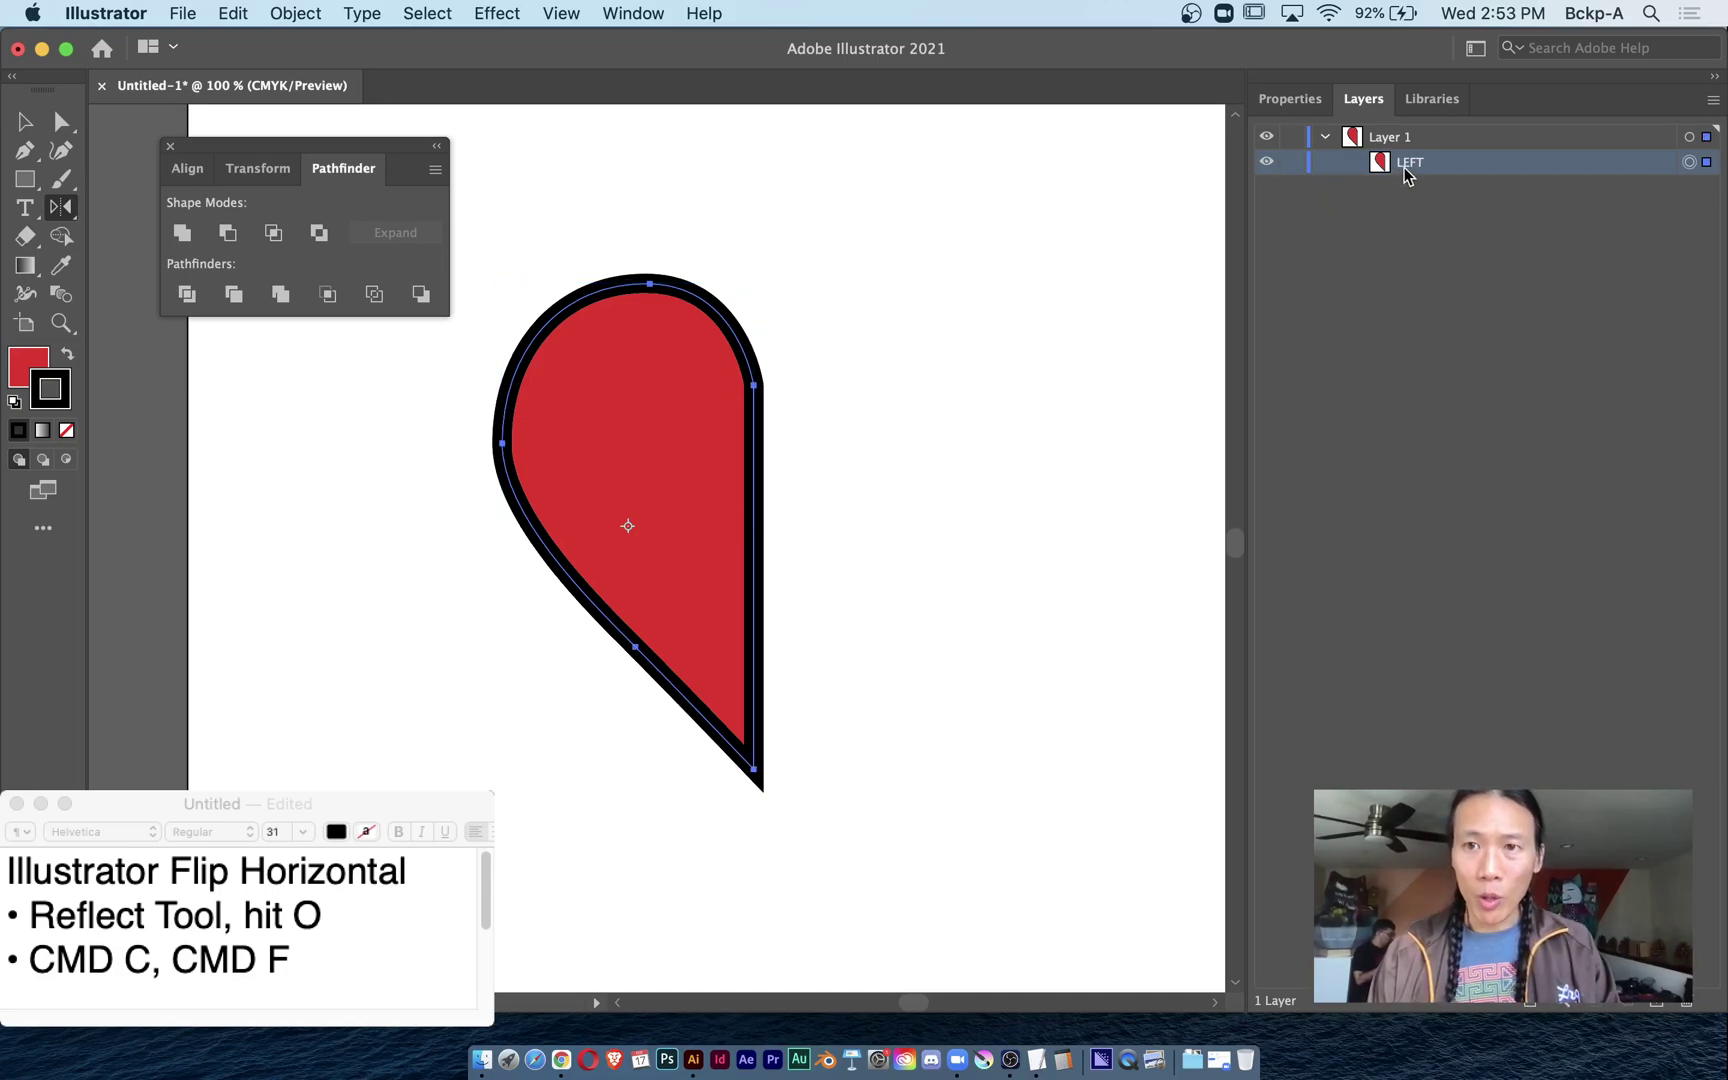
{"action": "key", "text": "super+c"}
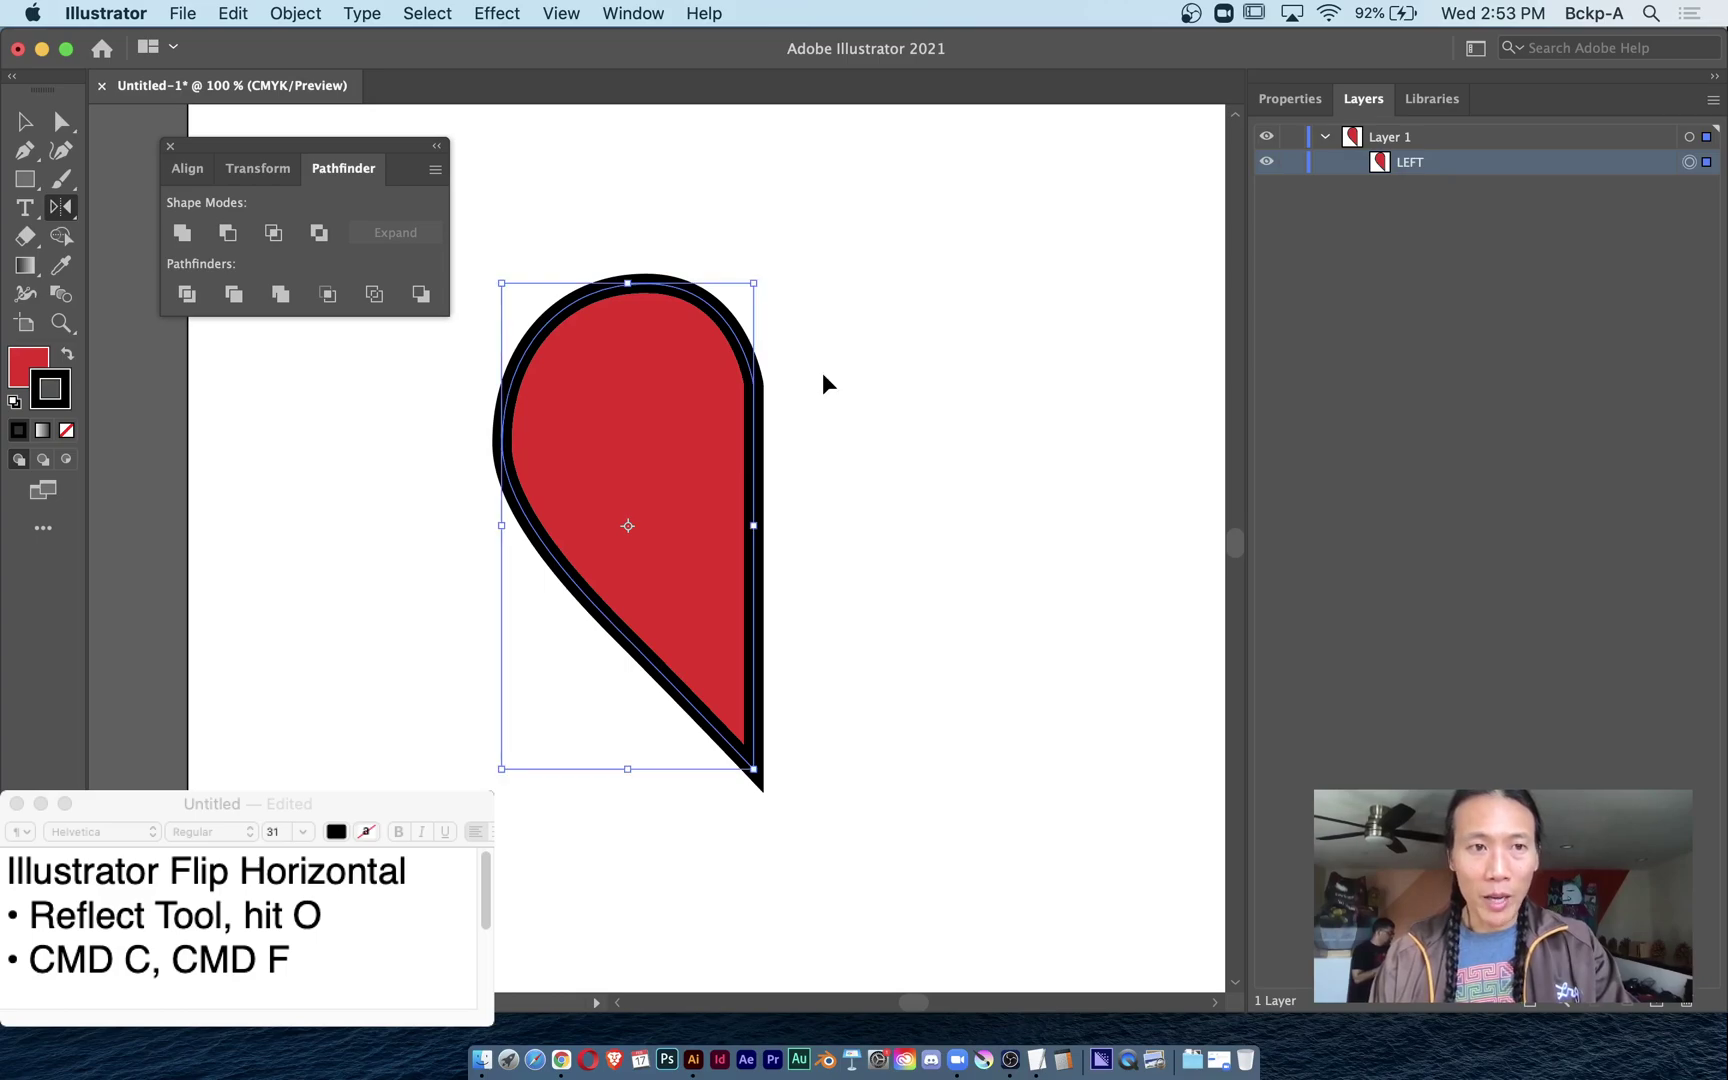
{"action": "key", "text": "super+f"}
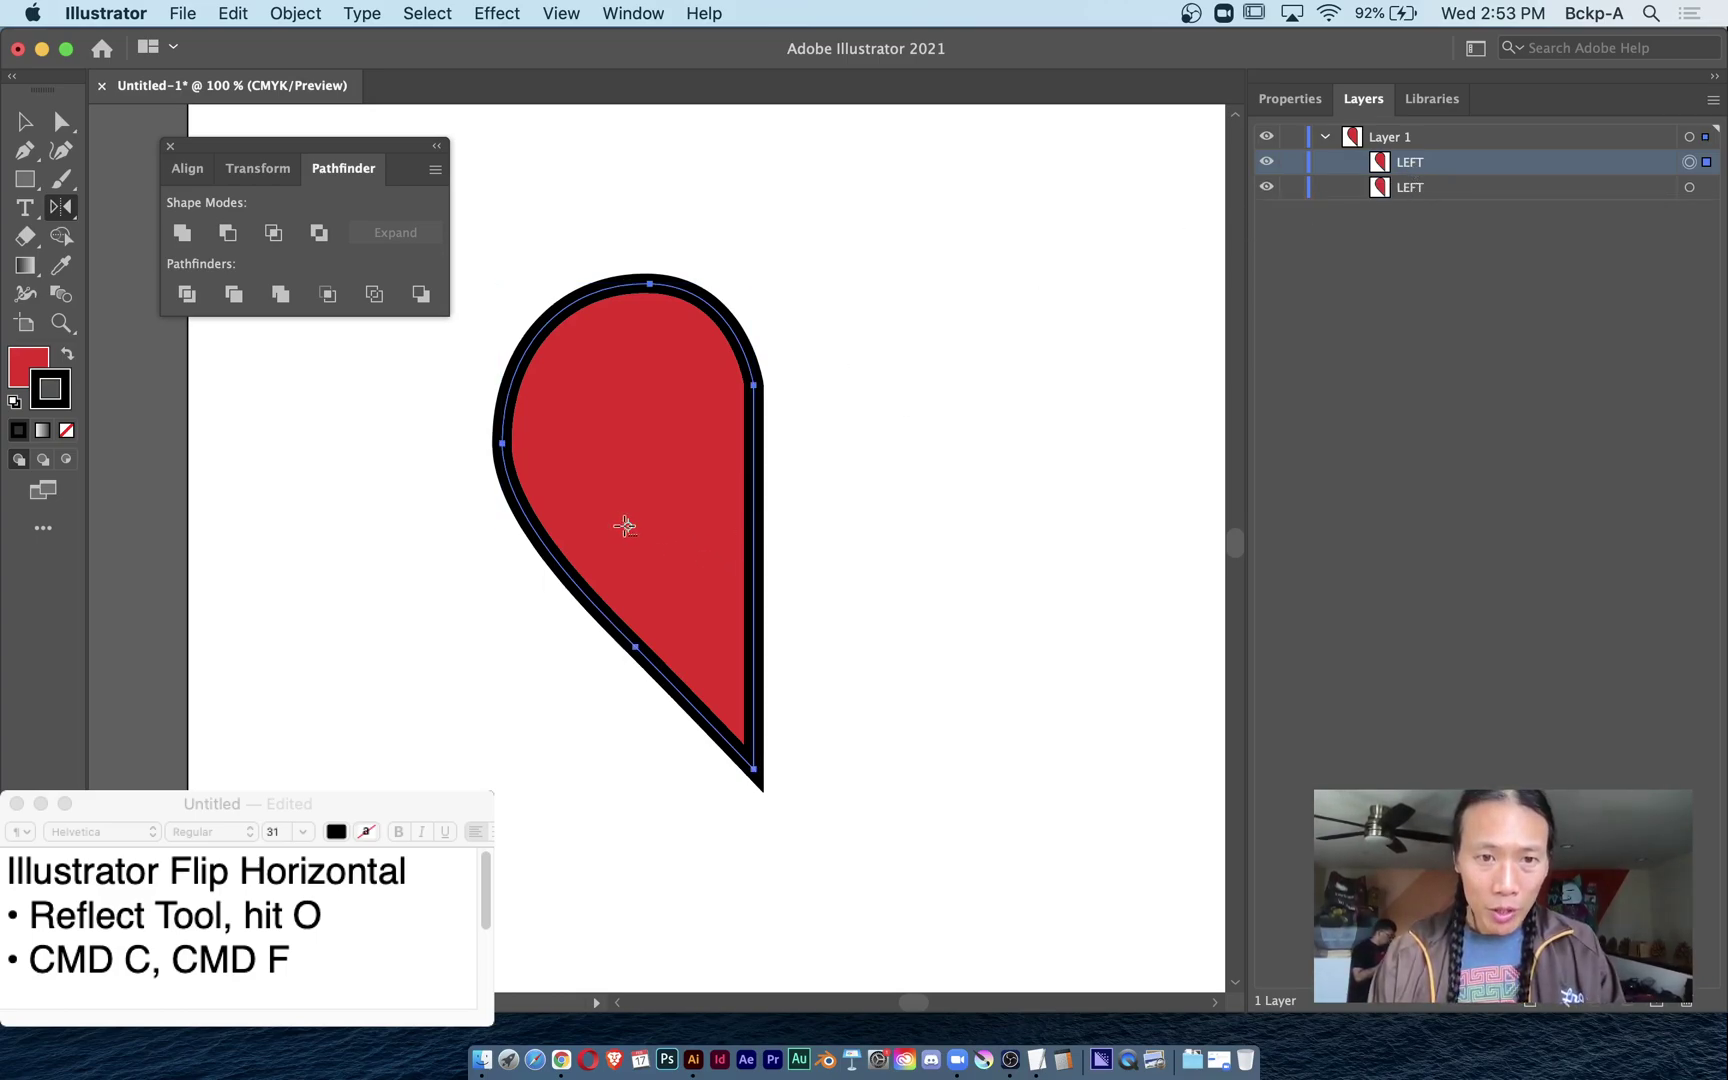
Mirror the copy vertically about the top inner anchor and select both halves.
{"action": "left_click_drag", "start_coordinate": [626, 525], "coordinate": [753, 384]}
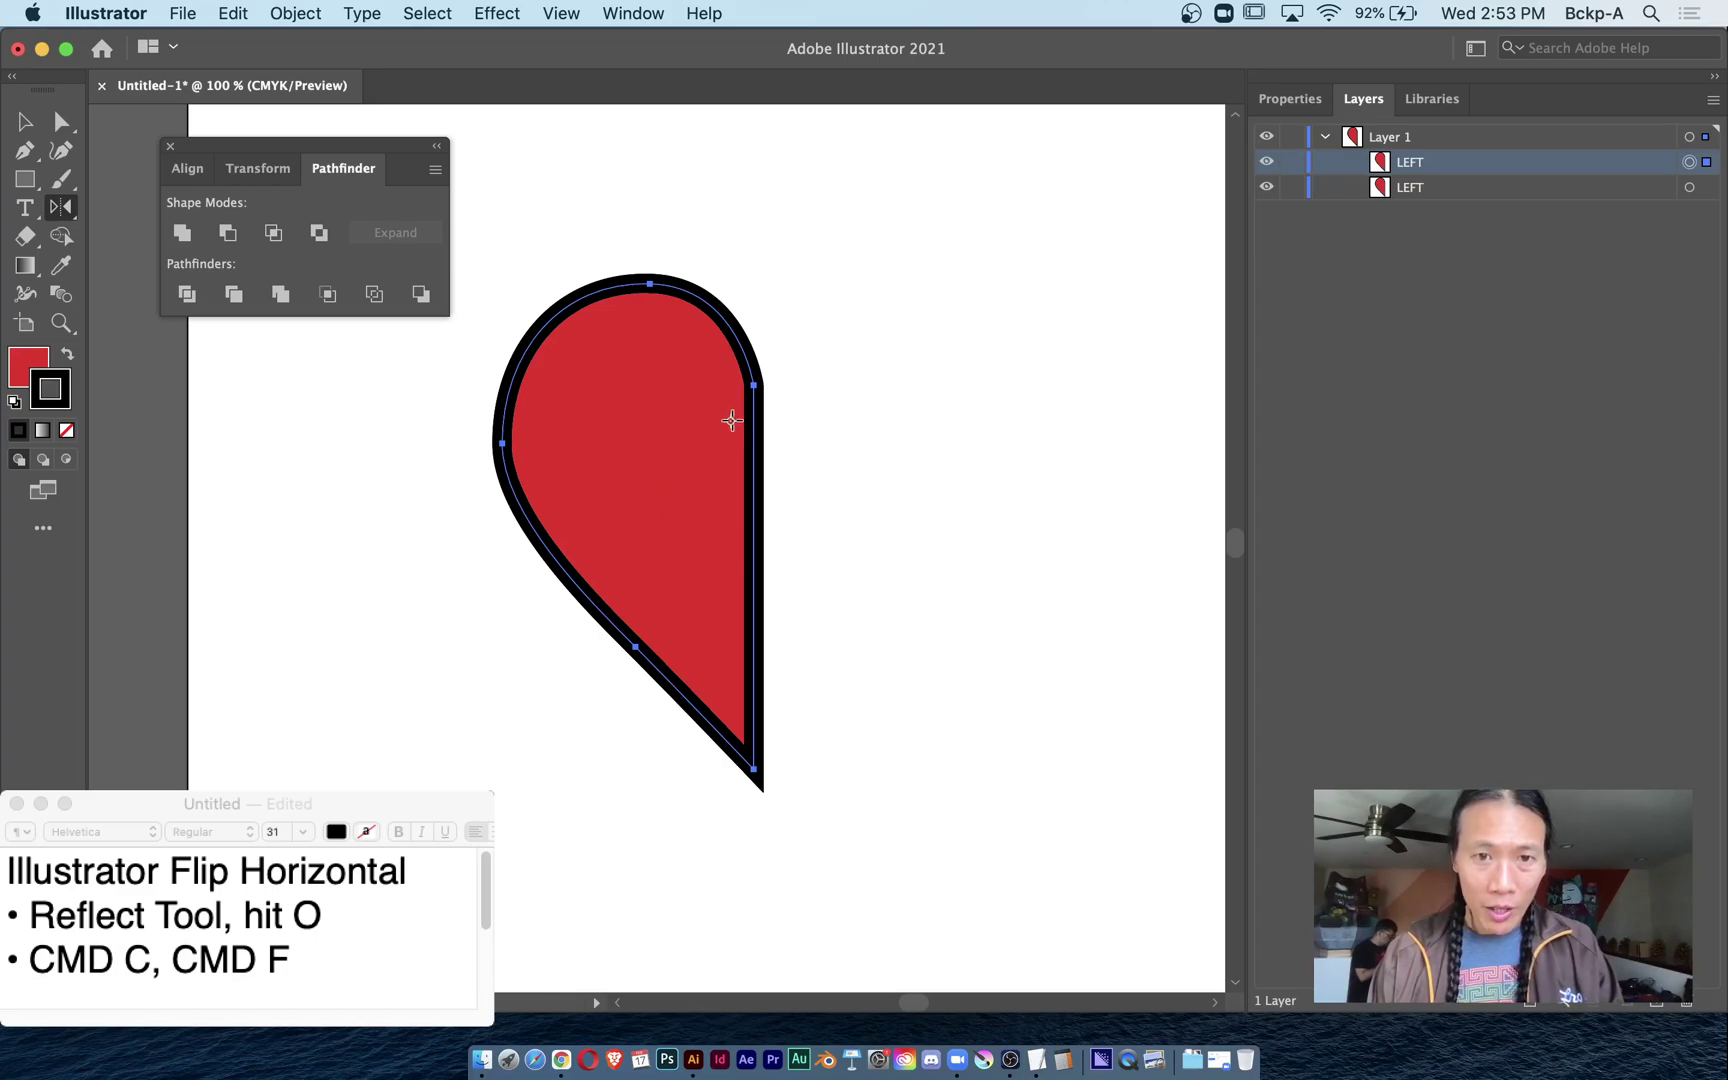
{"action": "left_click", "coordinate": [753, 385], "text": "alt"}
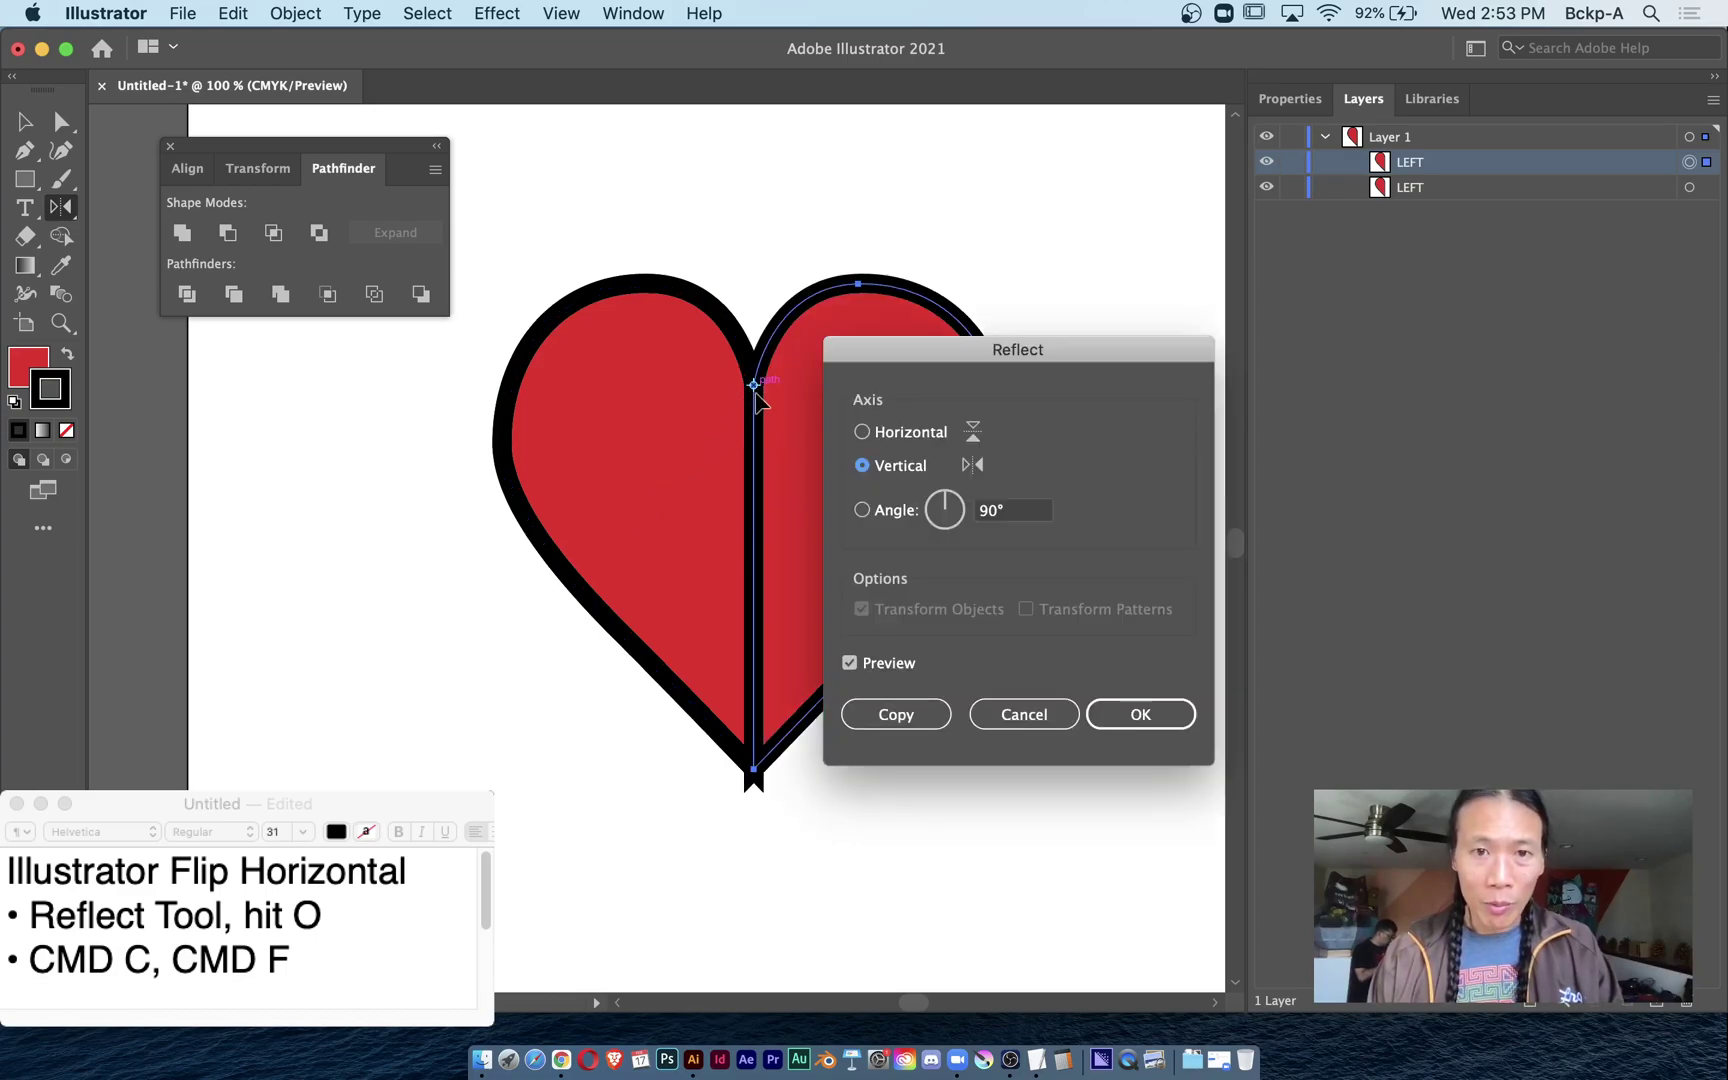
{"action": "key", "text": "Return"}
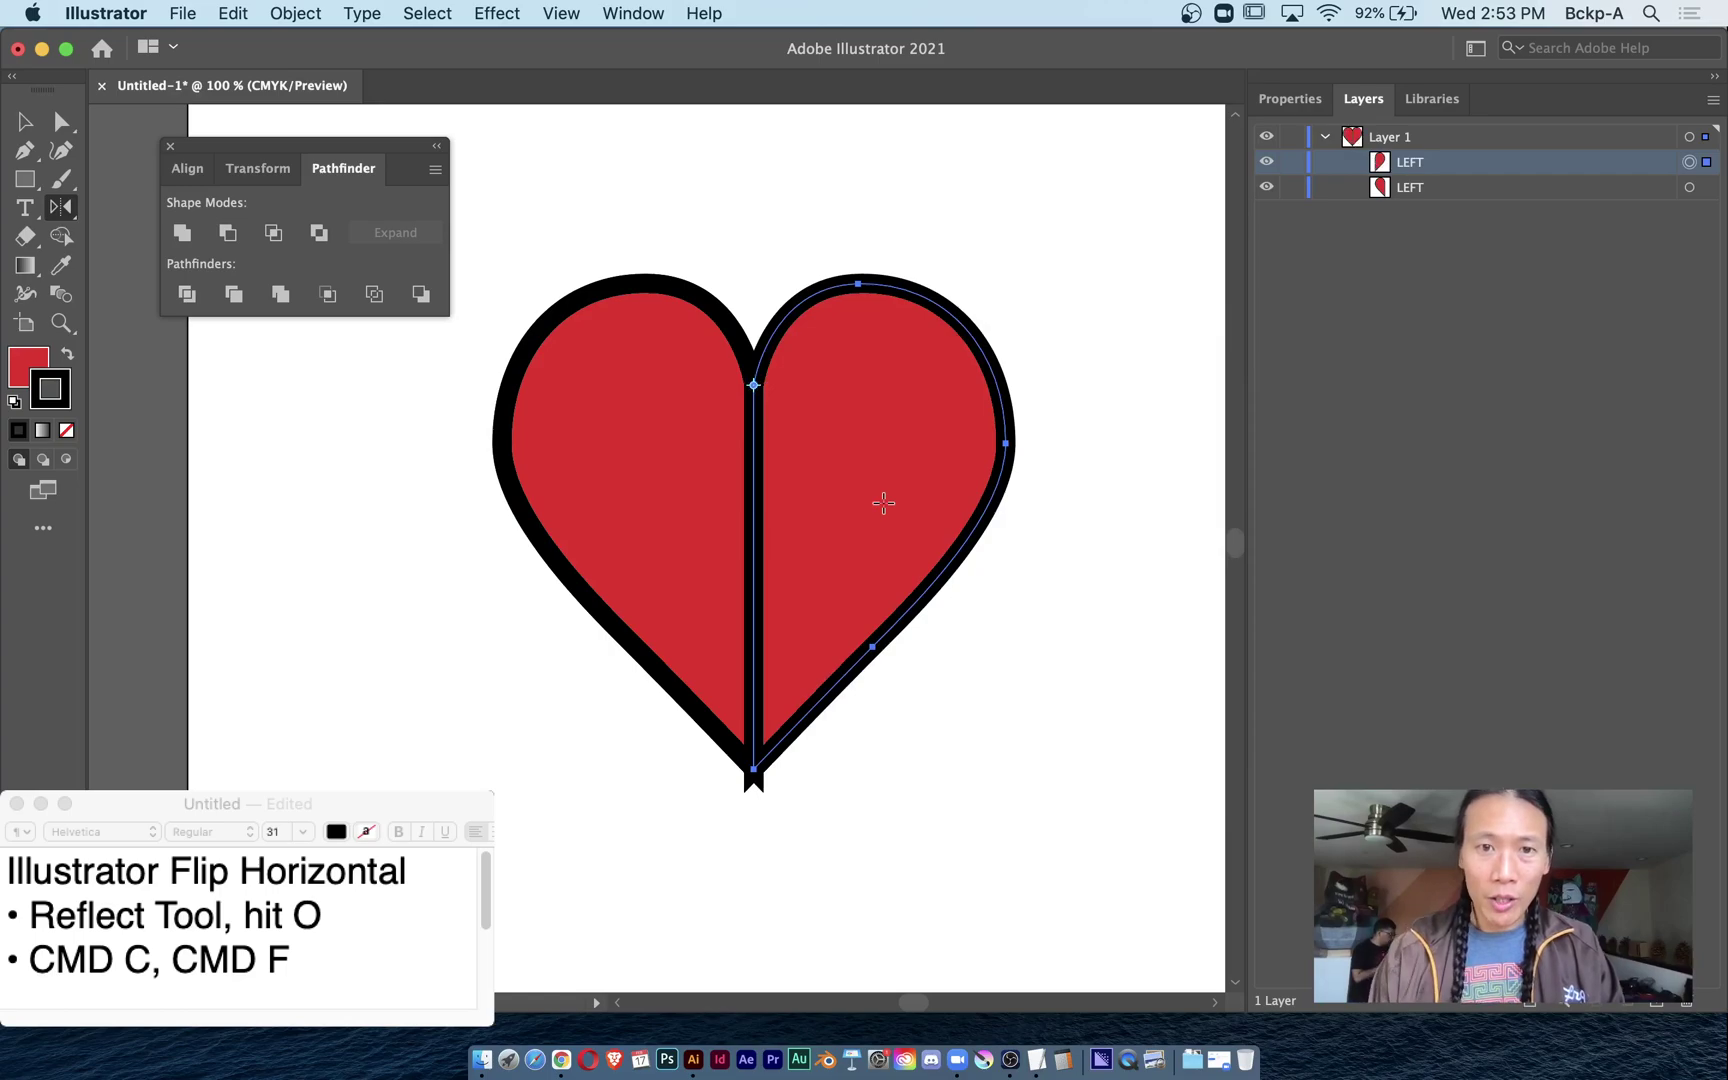
{"action": "left_click", "coordinate": [1704, 187], "text": "shift"}
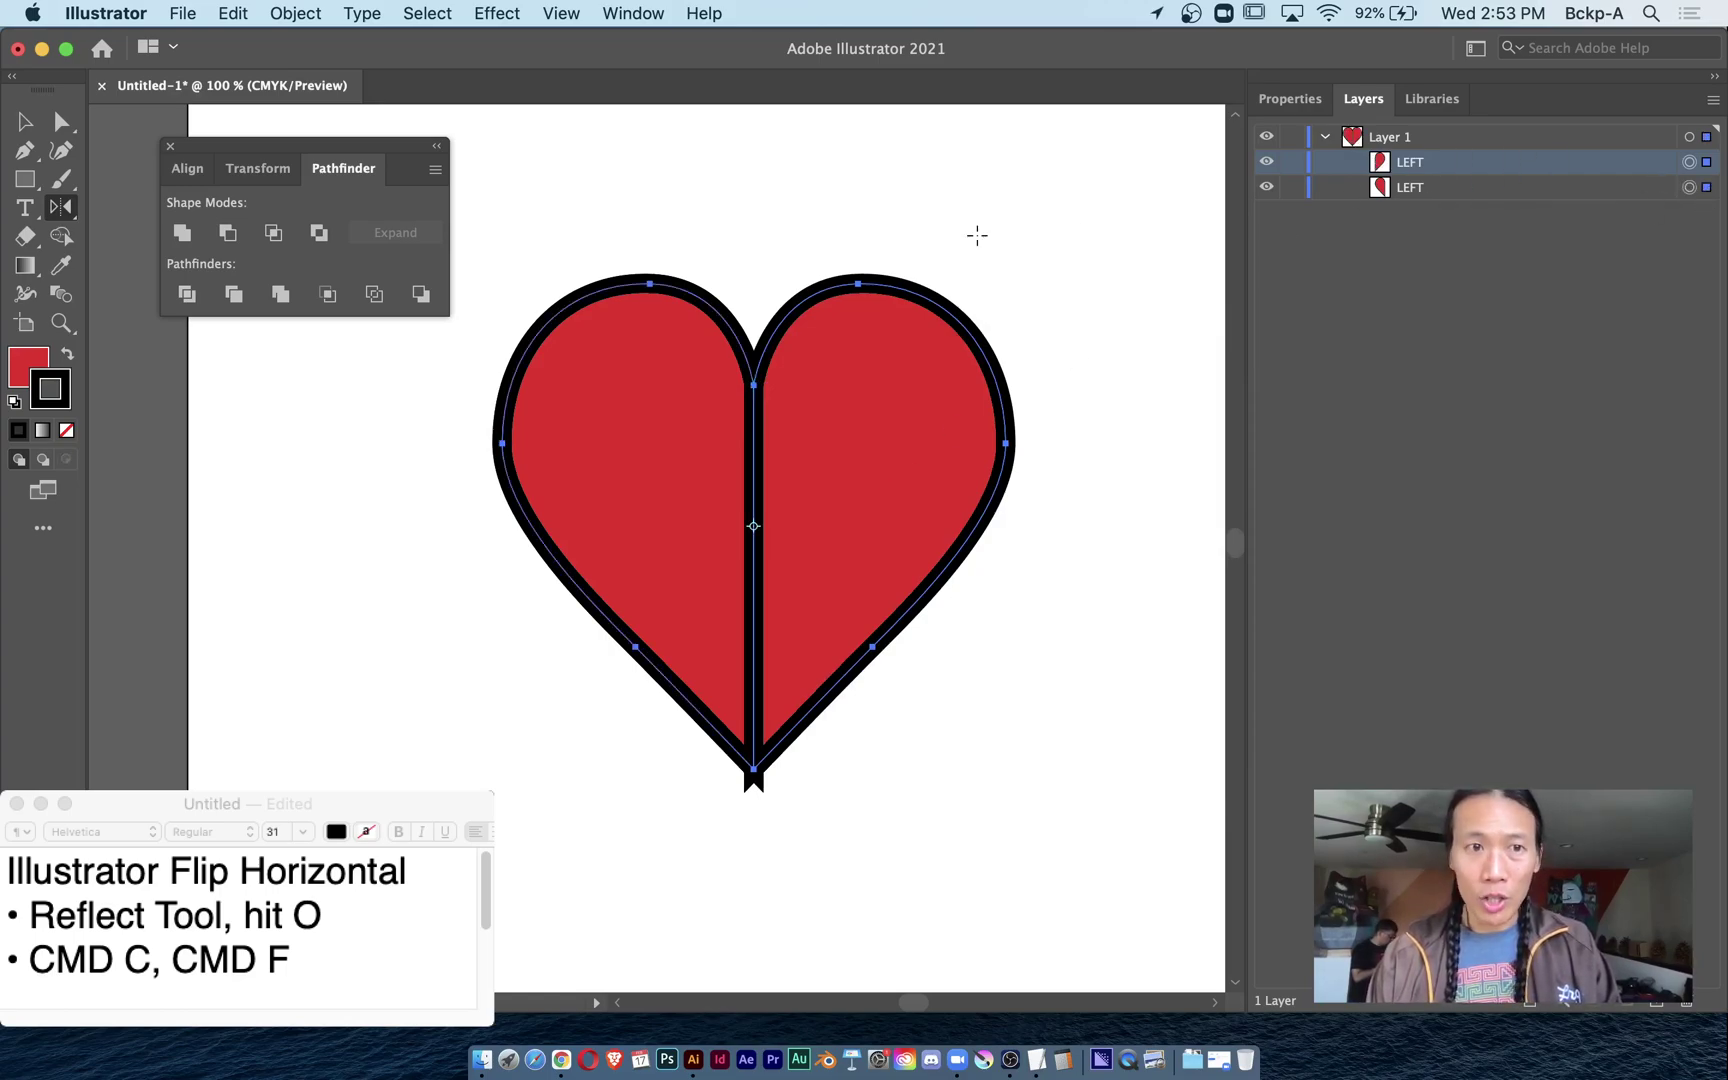
Unite the two halves with Pathfinder, then deselect the finished heart.
{"action": "left_click", "coordinate": [183, 233]}
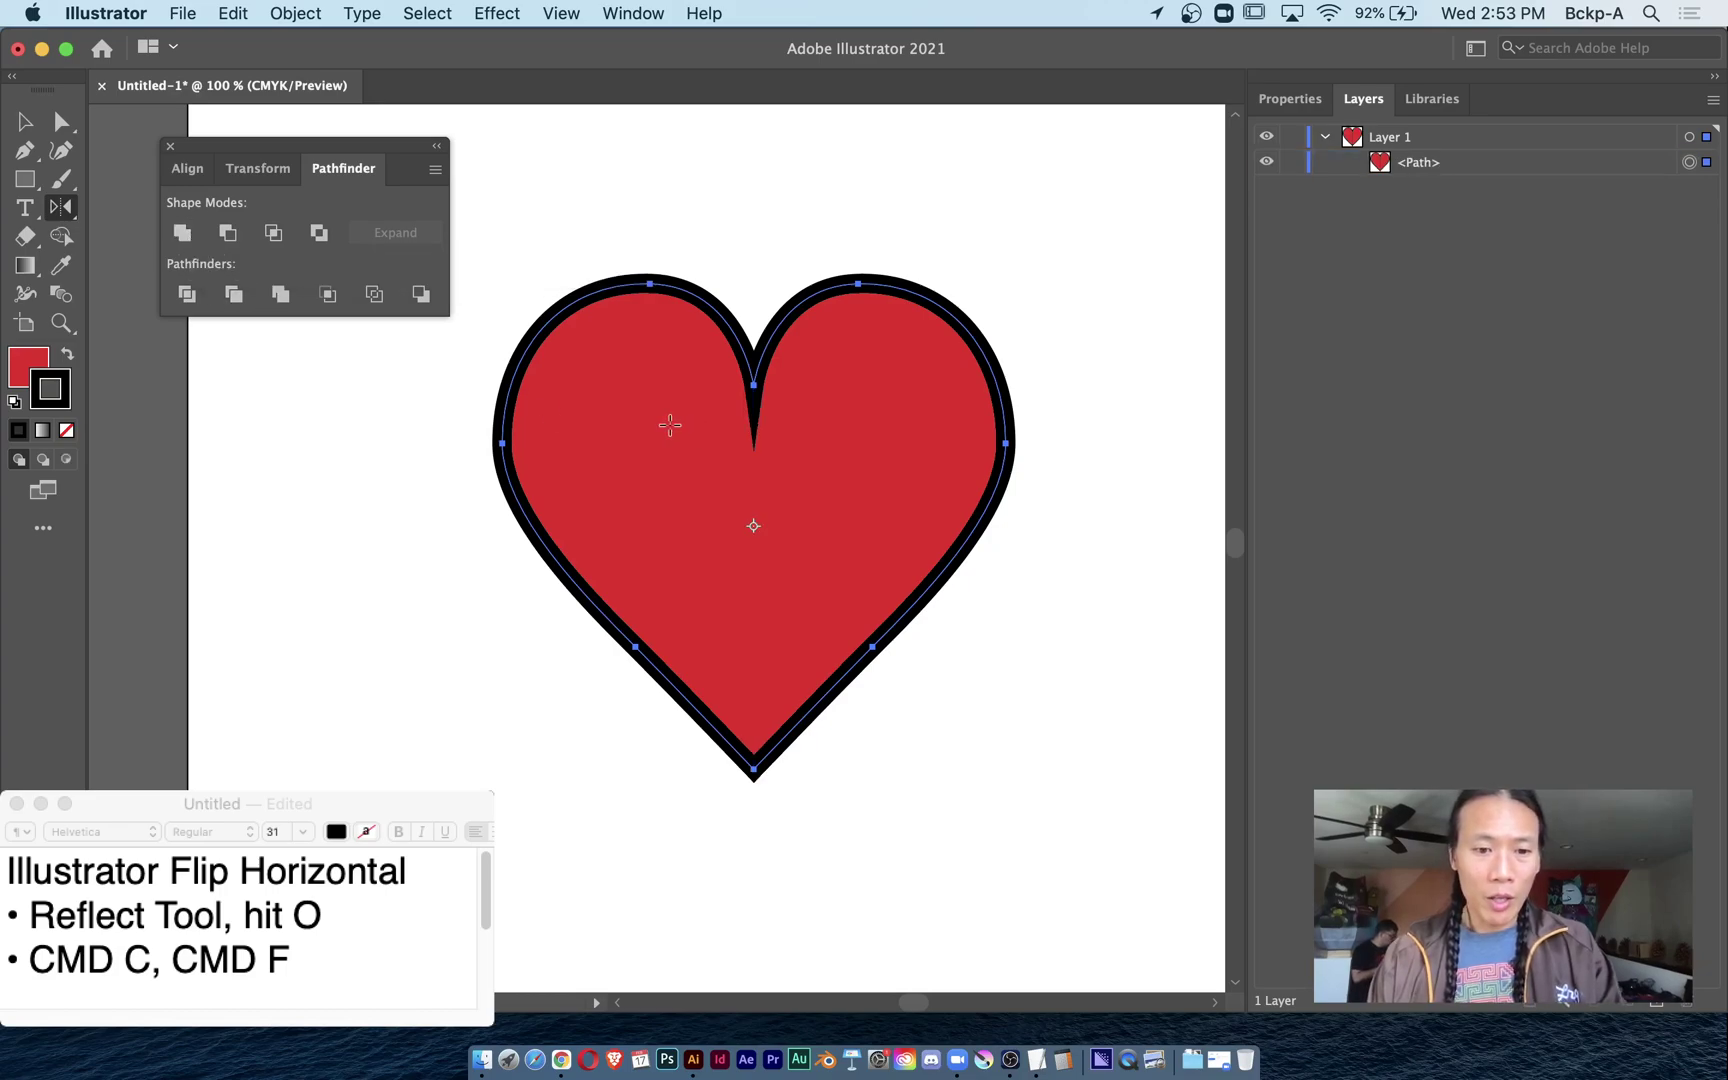
{"action": "key", "text": "v"}
{"action": "left_click", "coordinate": [685, 140]}
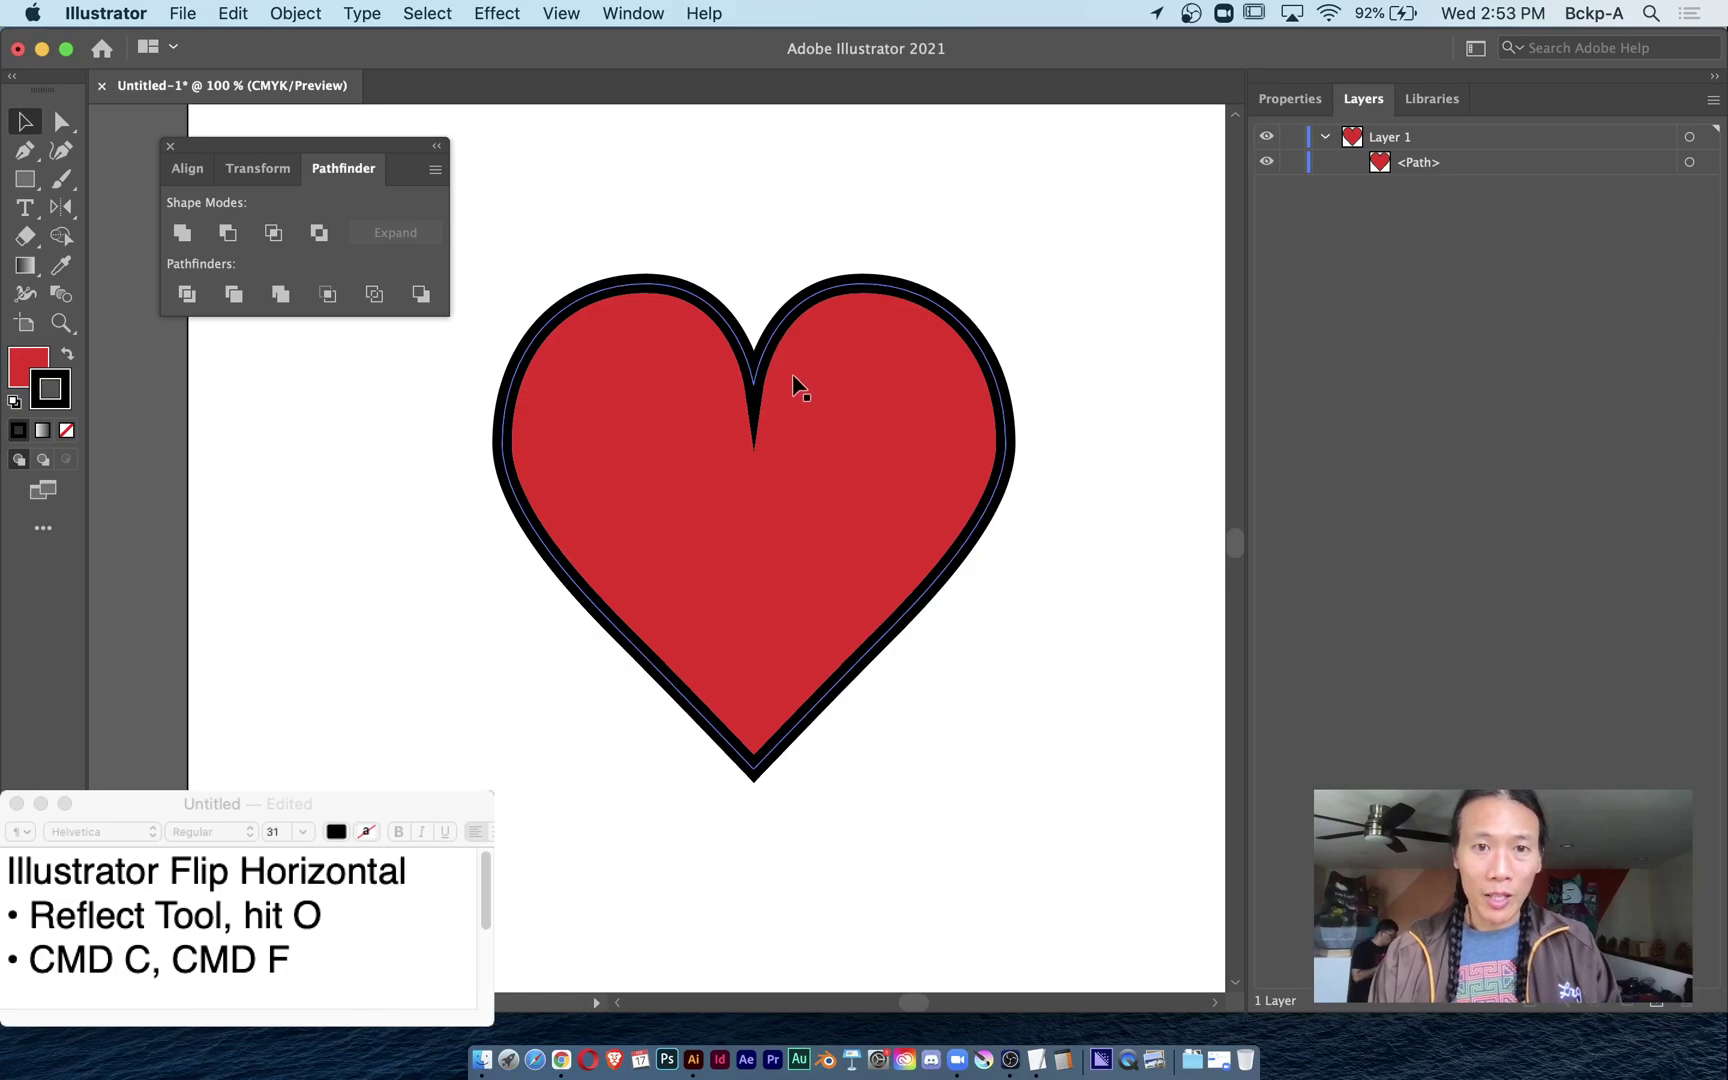